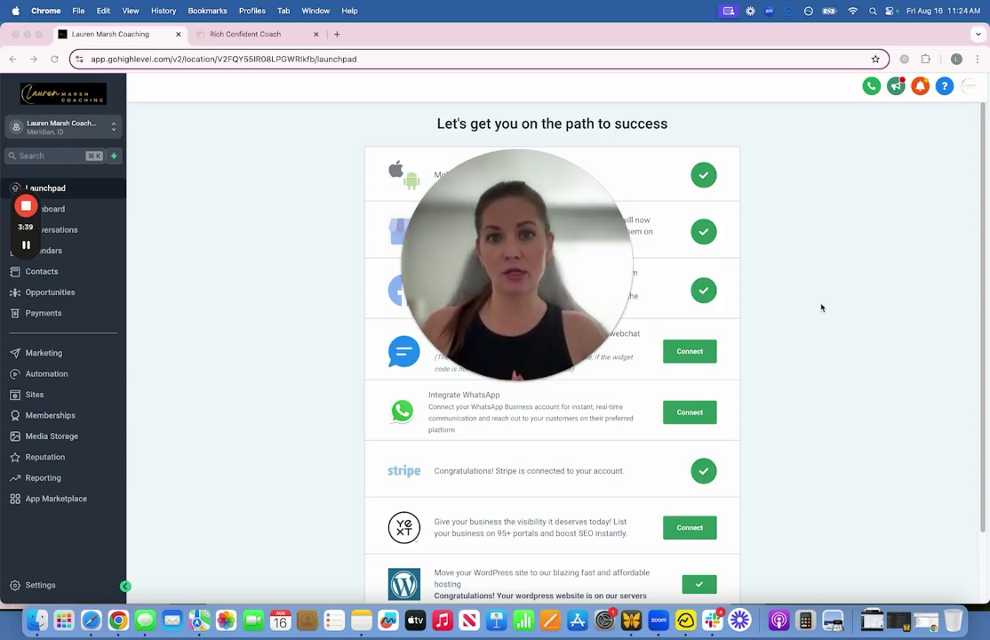
Step: Go from Calendars through Appointments to Calendar Settings to reach the 6 Figure Freedom Call booking link
mouse_move(490, 336)
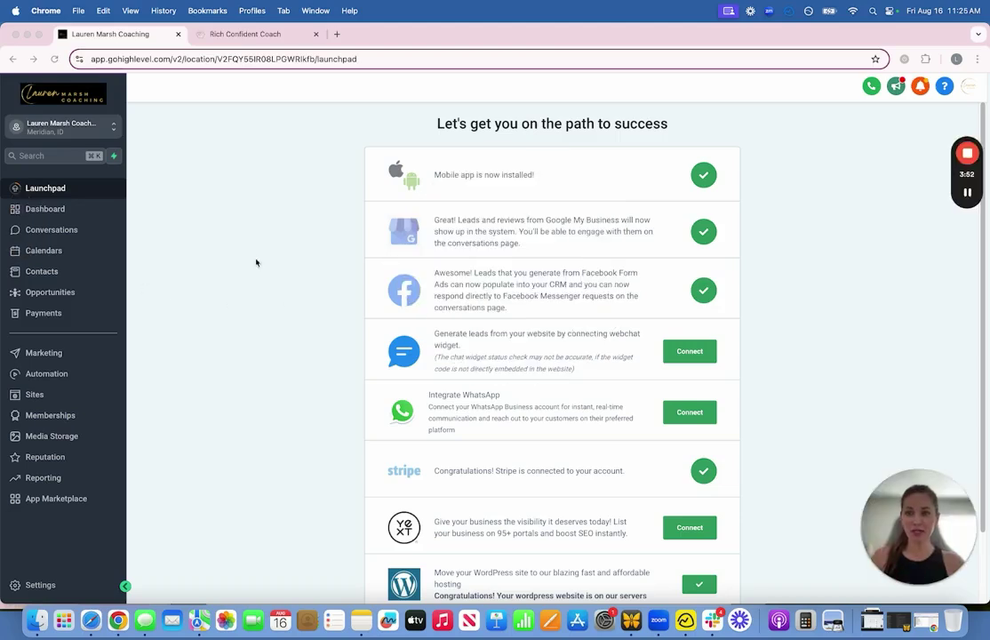
click(53, 253)
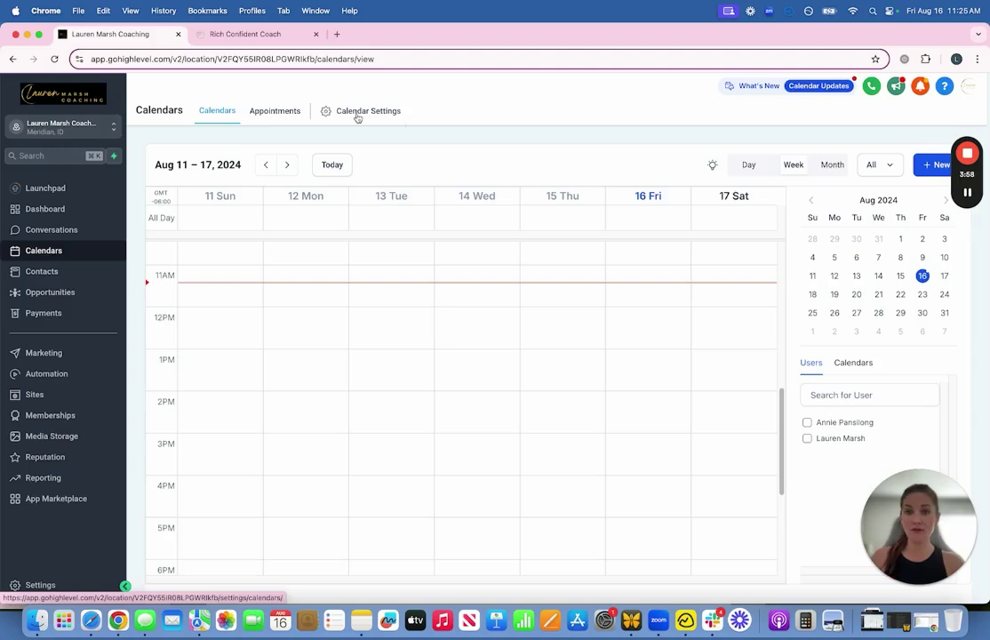
click(275, 112)
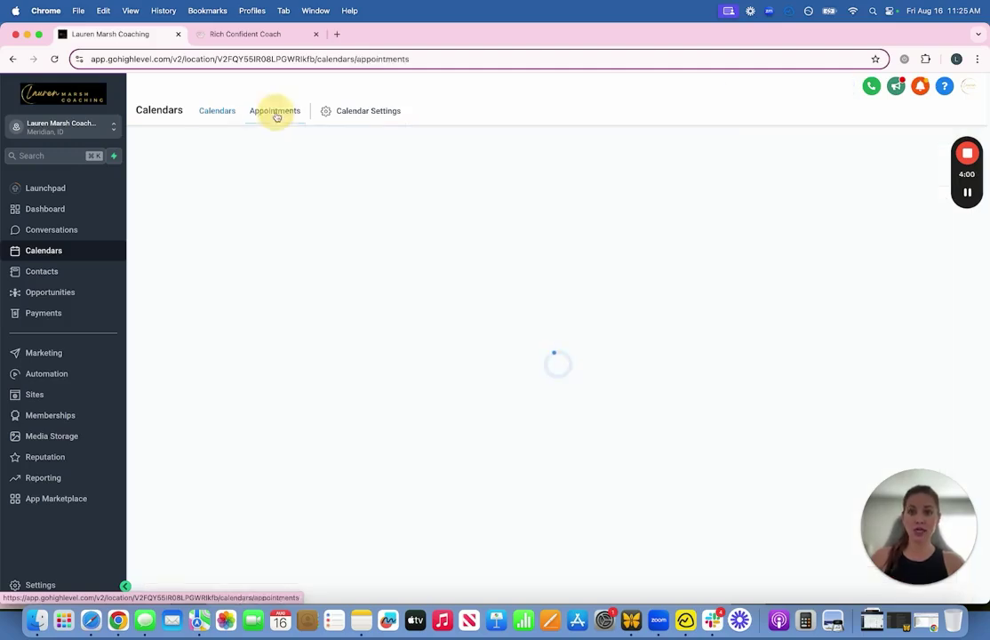
click(385, 115)
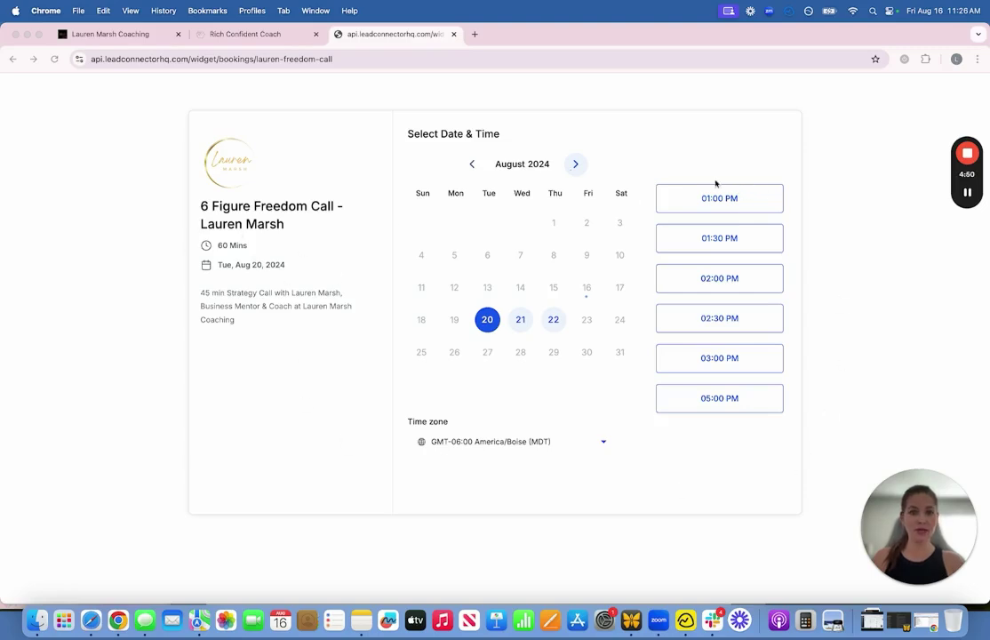
Step: Pick the 1:00 PM slot on Aug 20 to preview the details form, then close the booking tab
click(711, 199)
click(757, 204)
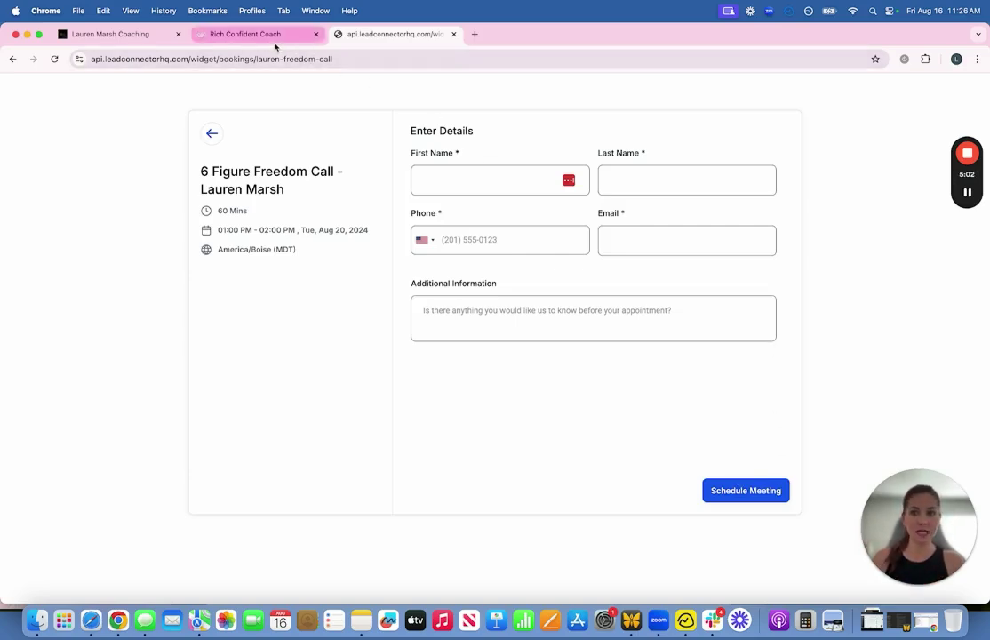
click(244, 35)
click(358, 40)
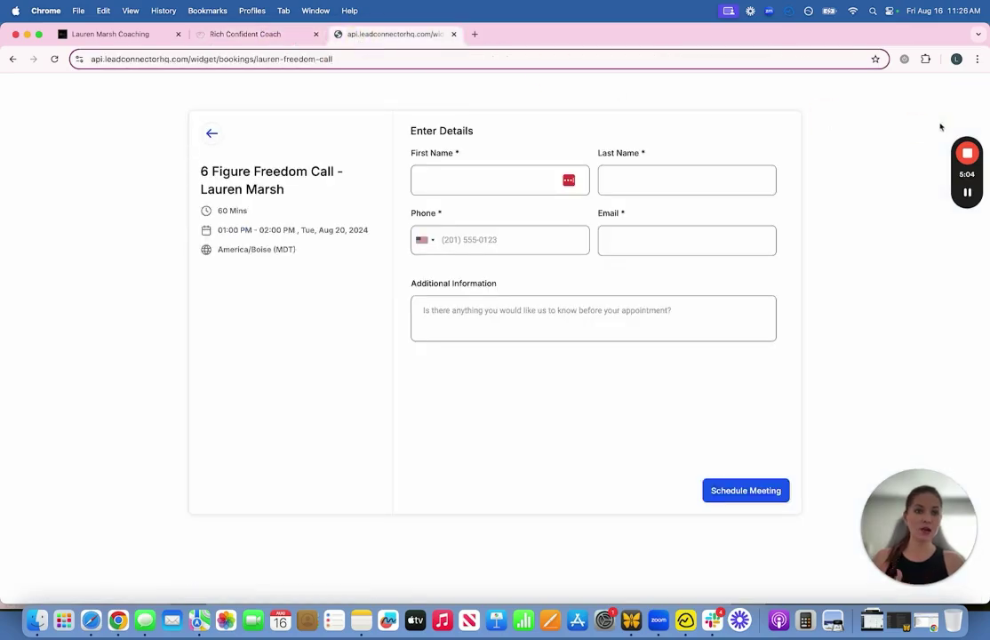
key(super+w)
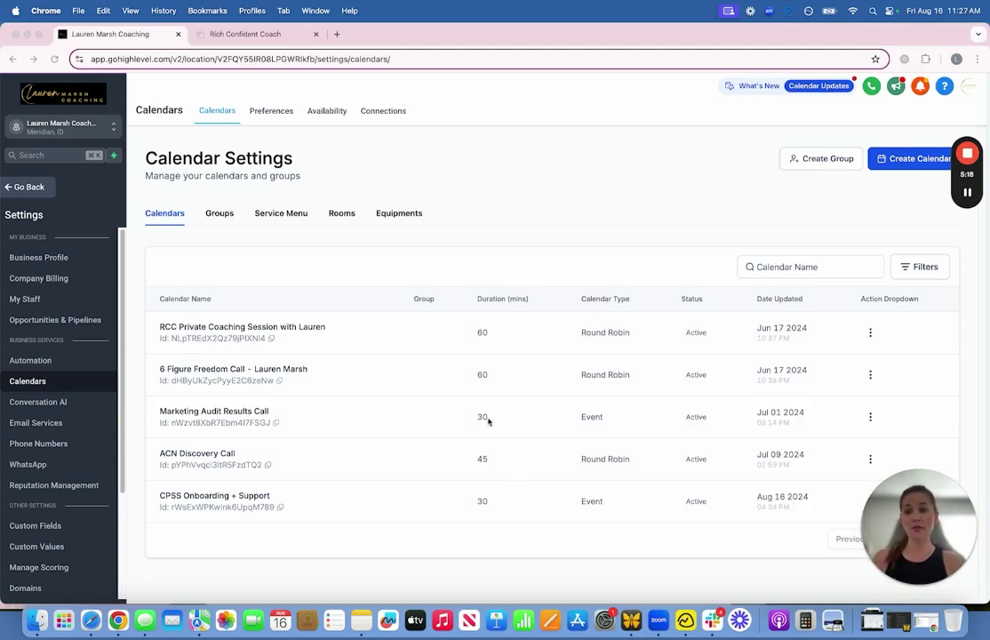
Step: Go to the Surveys list and switch to the tab with the live coaching application form
mouse_move(970, 192)
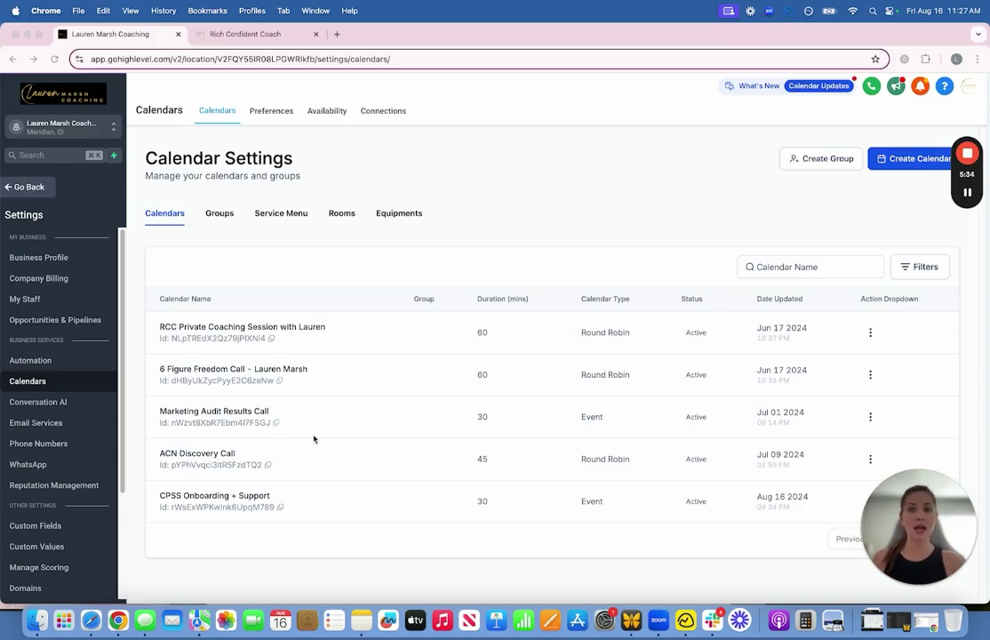
click(968, 194)
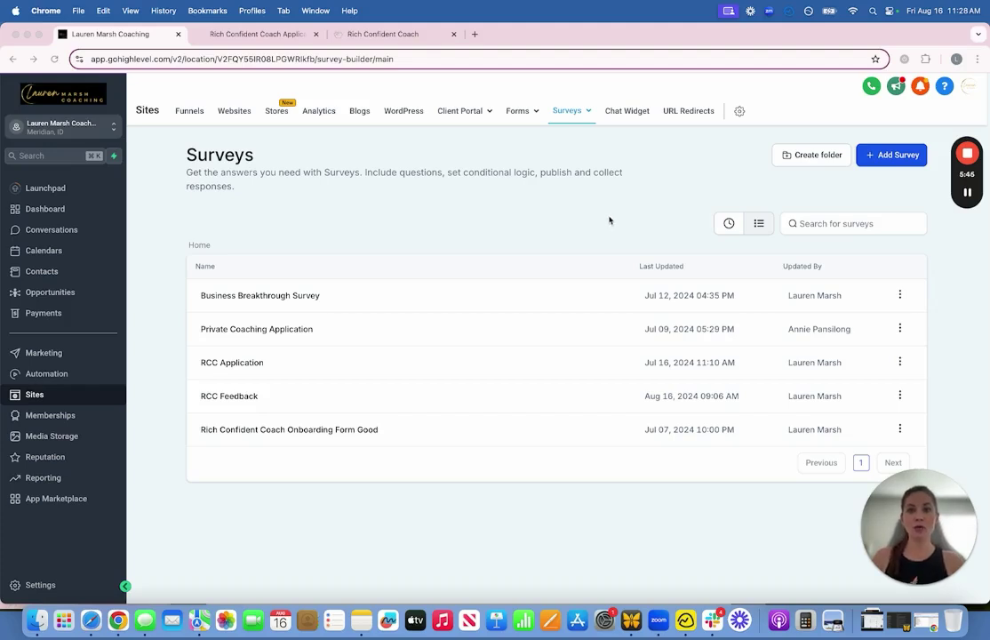
click(257, 35)
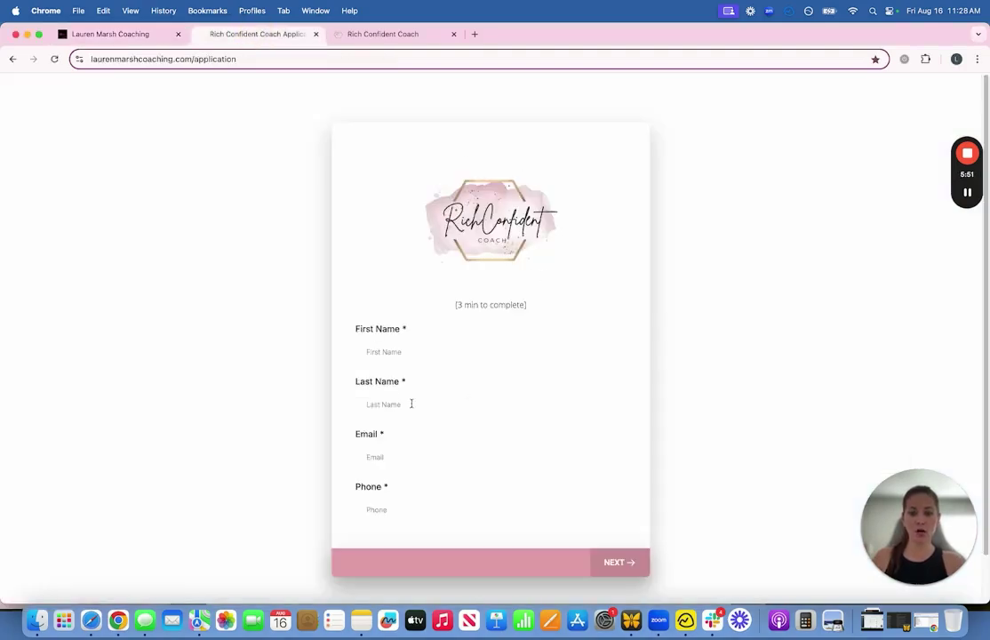
Step: Autofill the first name, last name and email, enter a phone number, and continue
scroll(578, 385, down, 2)
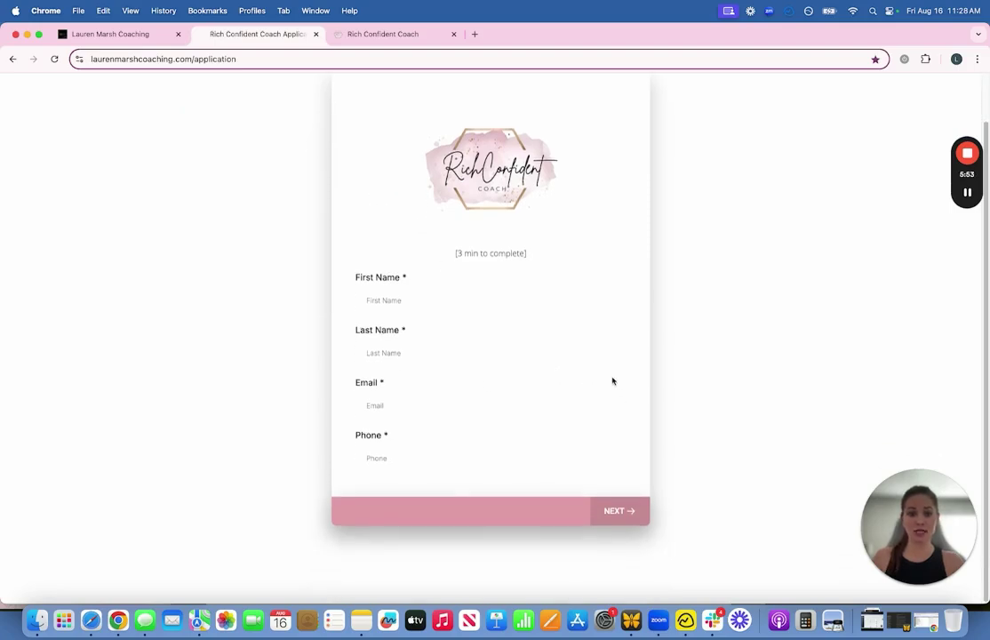
scroll(612, 380, up, 2)
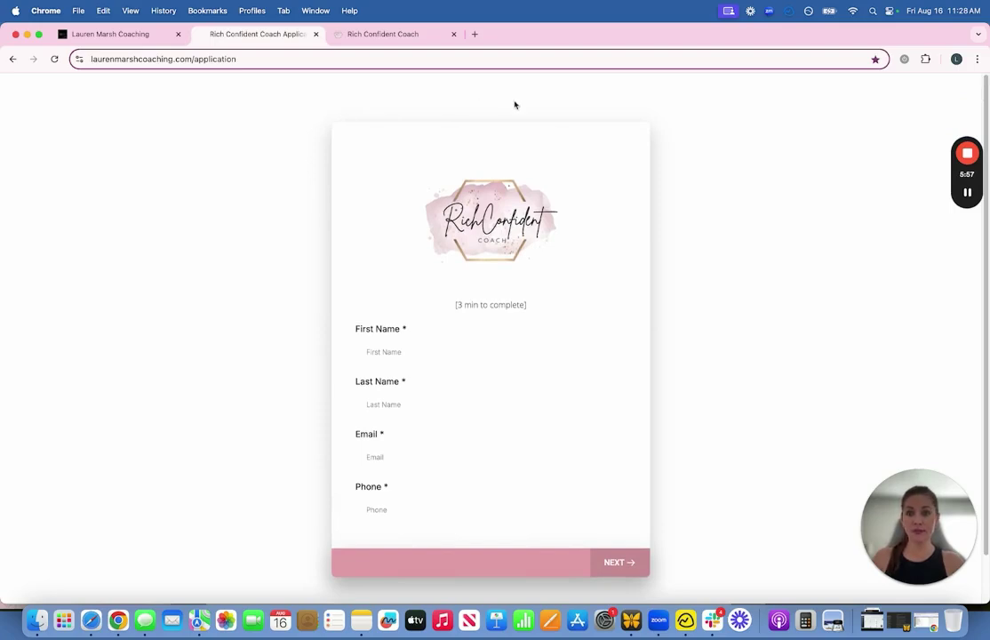
click(415, 352)
click(429, 382)
click(407, 403)
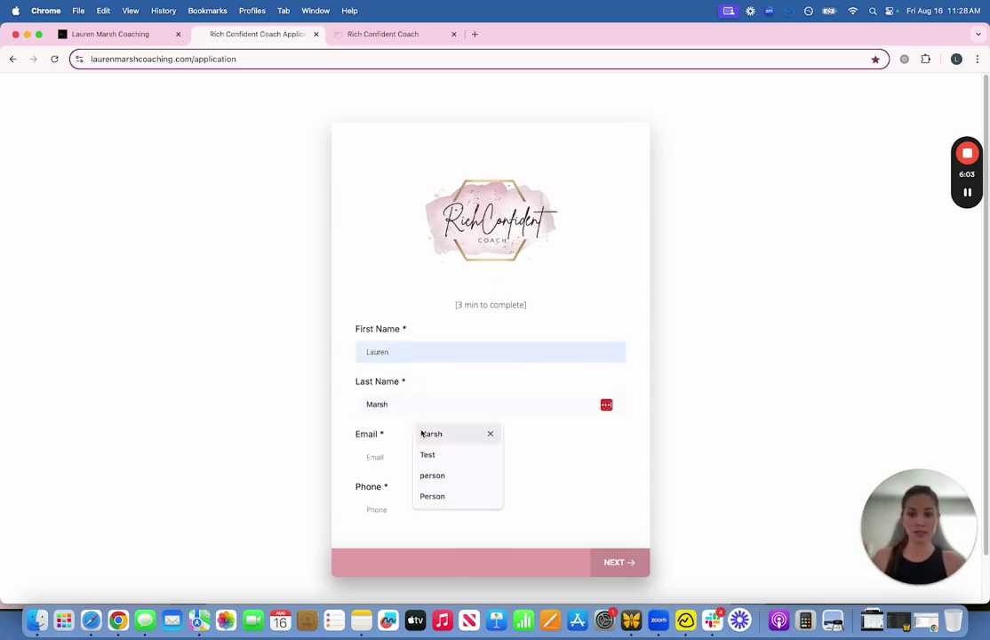
click(422, 432)
click(415, 453)
click(438, 488)
click(419, 503)
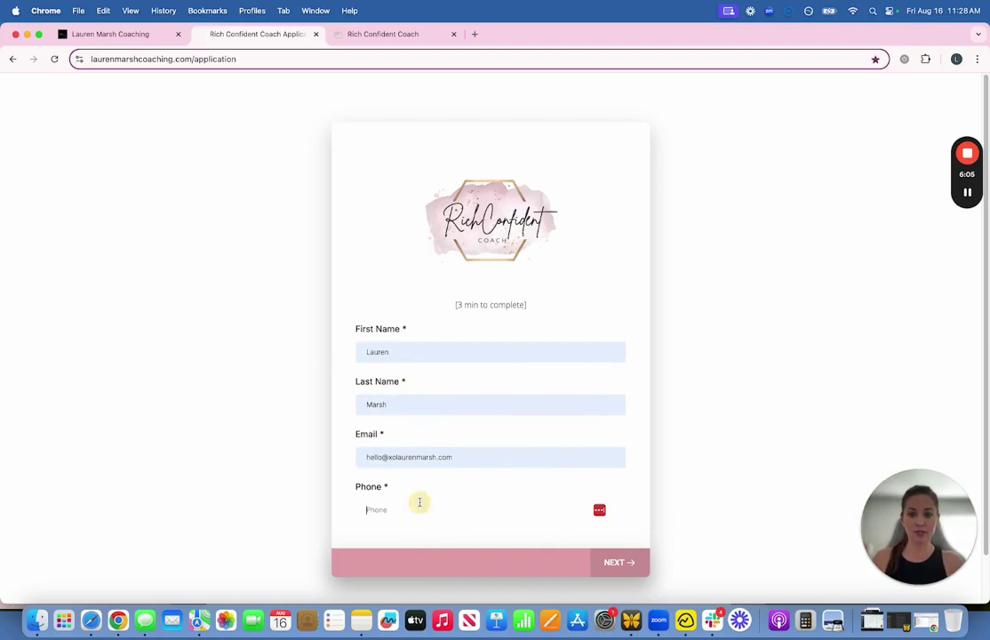
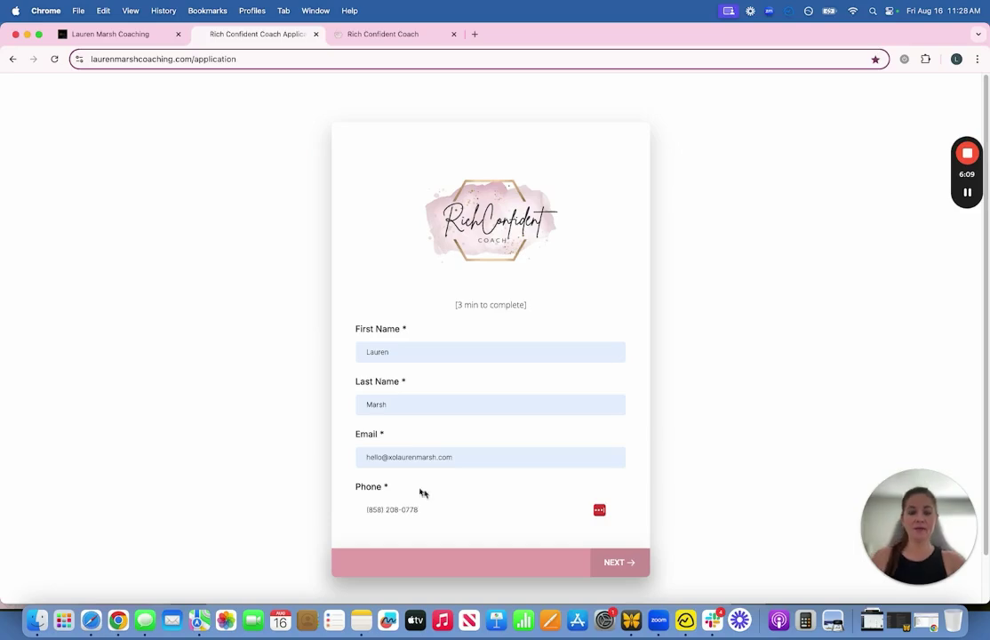
scroll(607, 526, down, 1)
click(607, 524)
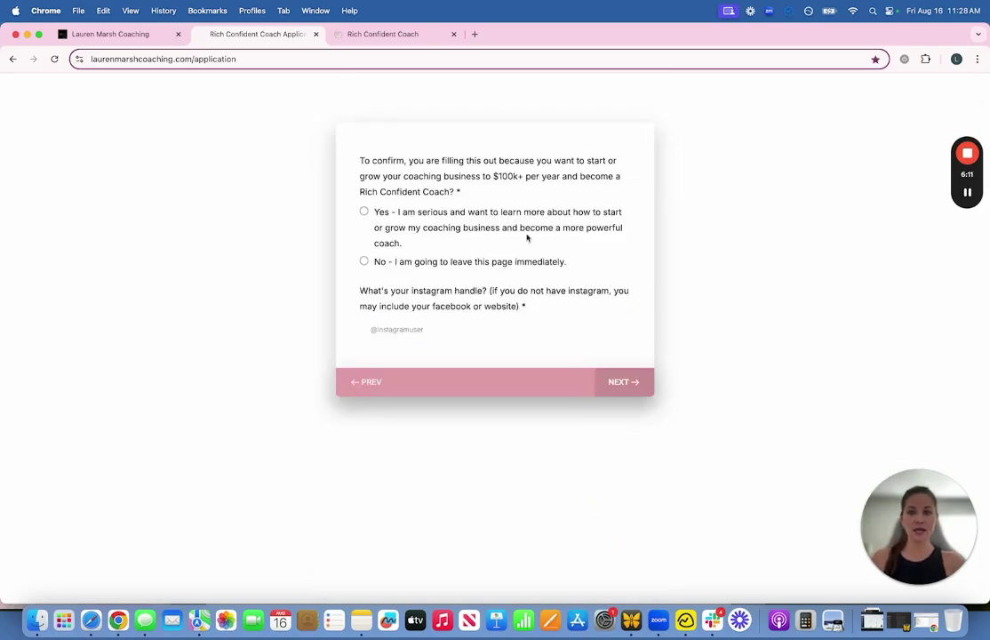
Step: Answer Yes to the confirmation question and fill in the Instagram handle
click(363, 213)
click(390, 330)
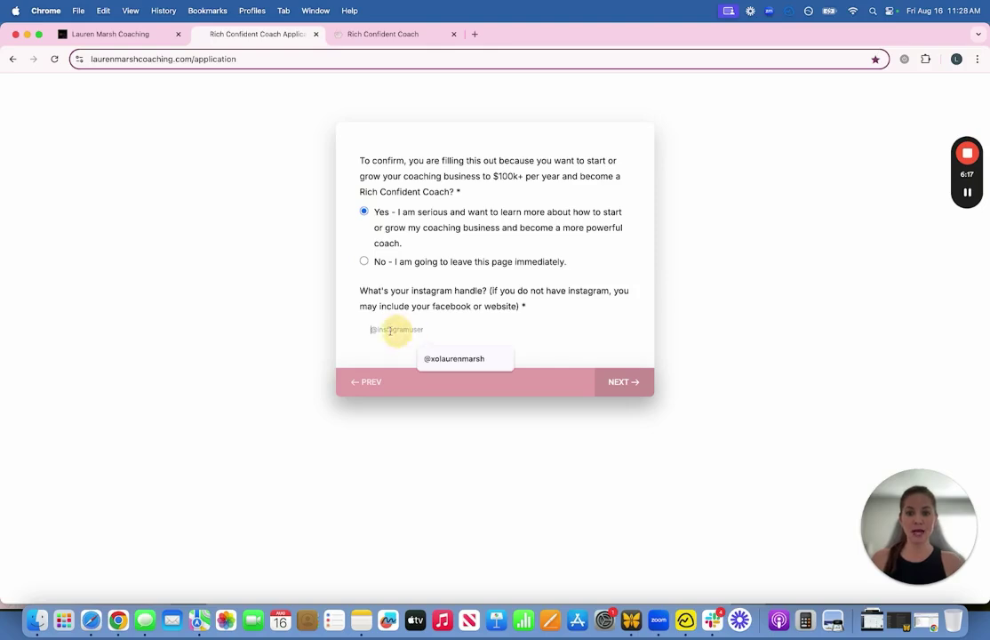
click(431, 357)
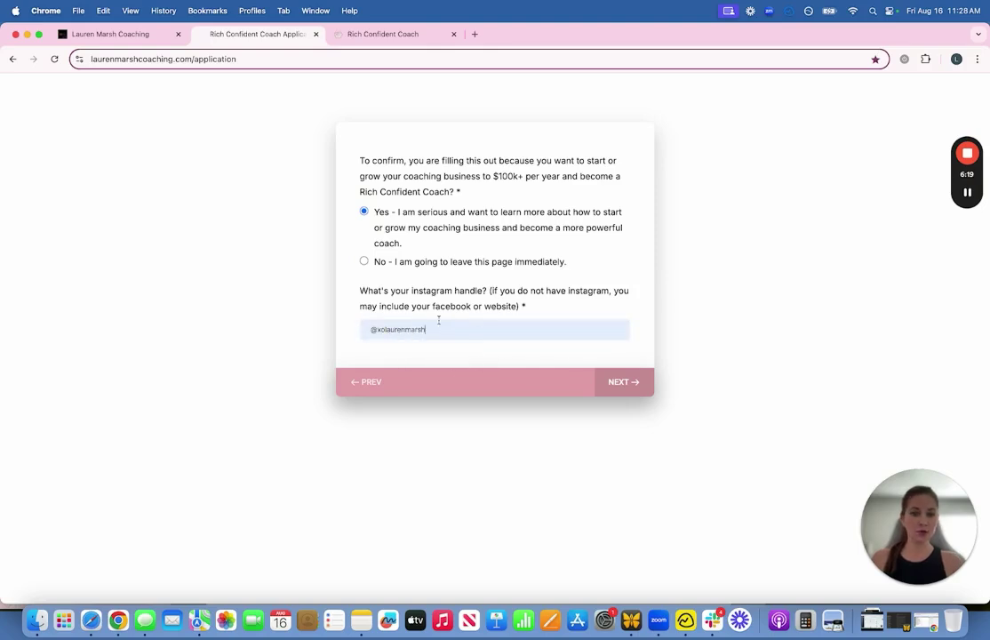
click(621, 381)
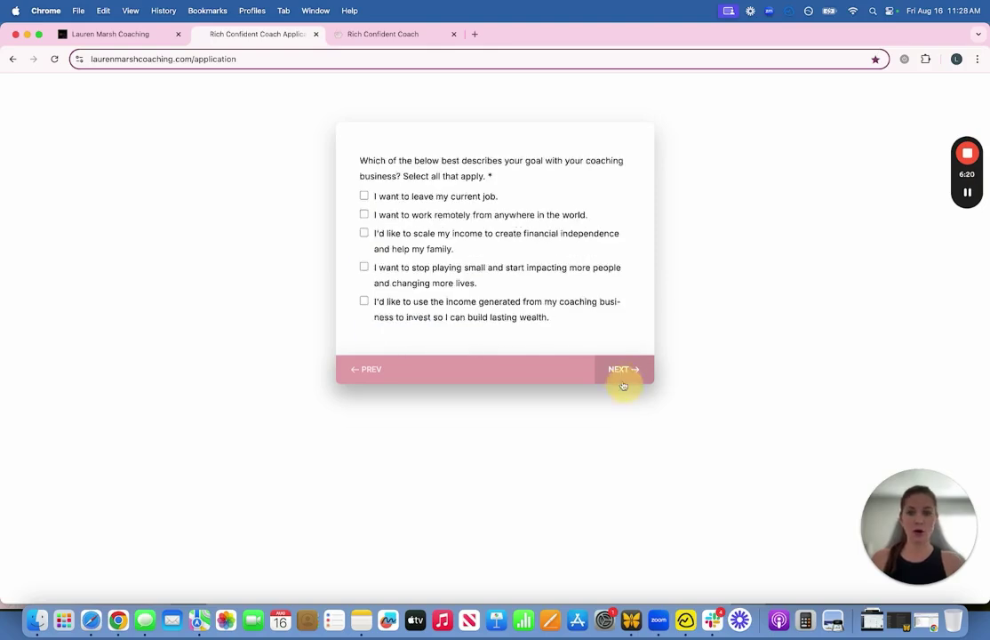
Step: Tick the work remotely, scale my income and stop playing small goals, then return to Surveys
click(364, 214)
click(364, 233)
click(364, 266)
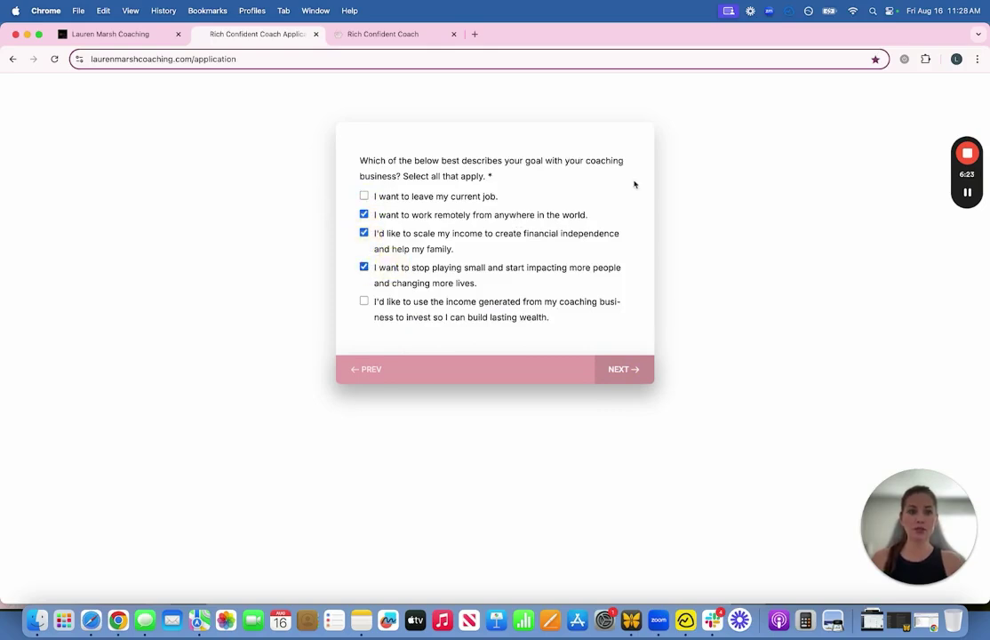
click(112, 37)
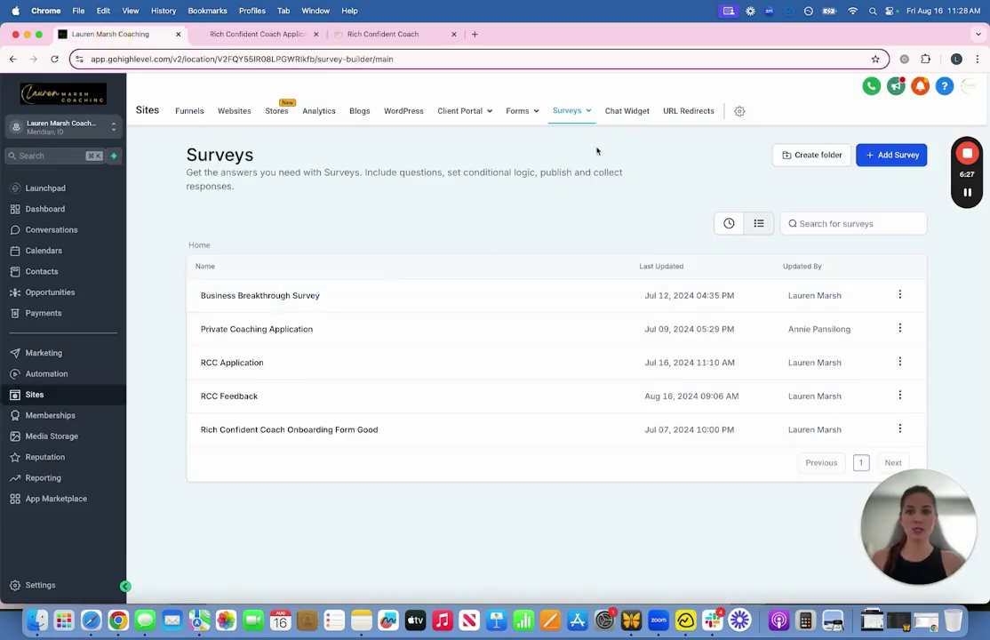
Step: Open the RCC Application survey in the survey builder
mouse_move(582, 124)
click(550, 137)
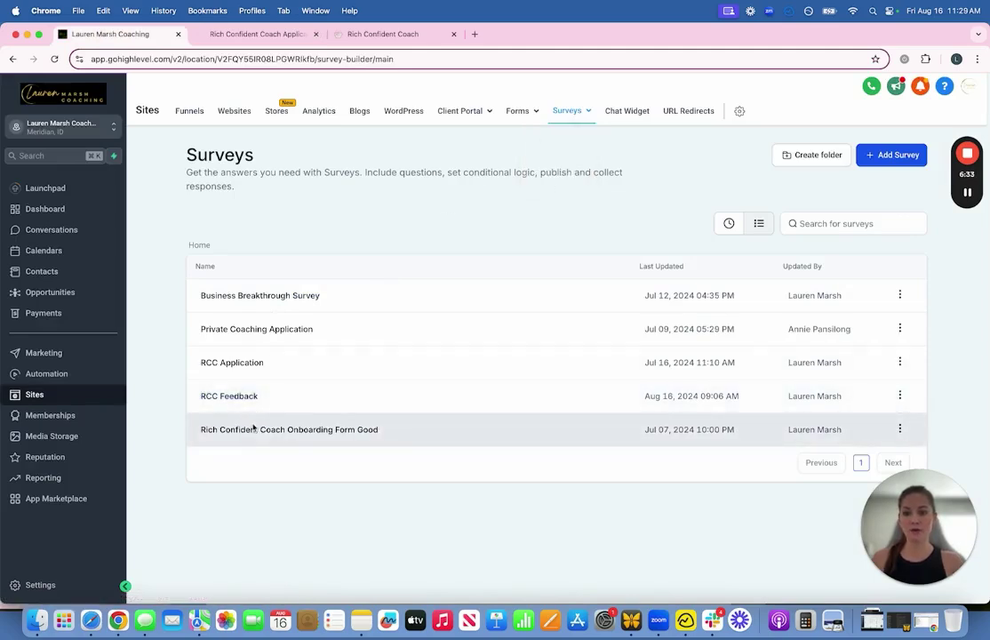
click(222, 360)
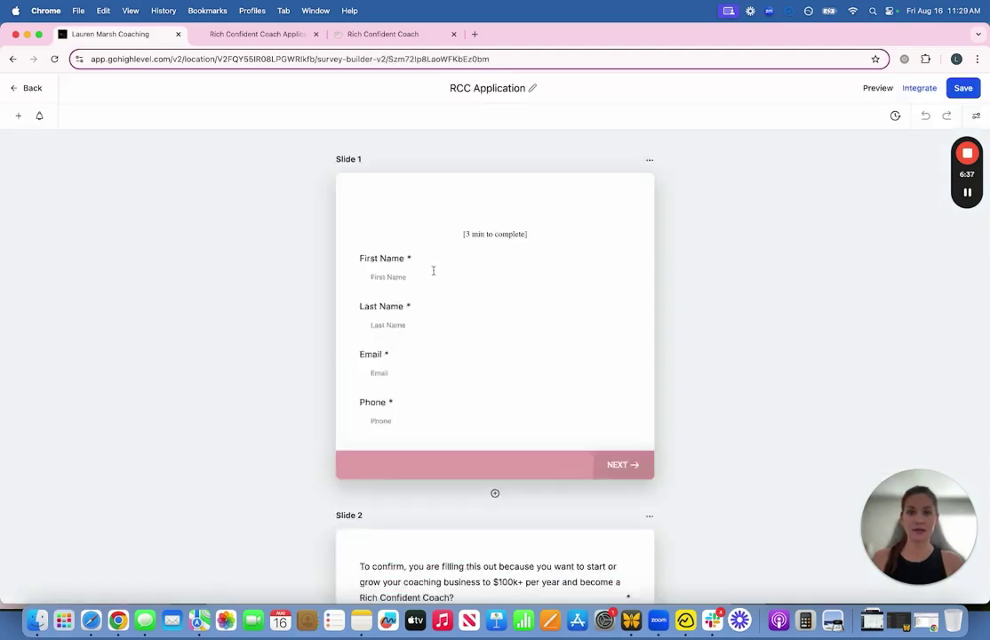
Step: Add a Multi Line field to Slide 2 below the Instagram question
scroll(275, 306, down, 10)
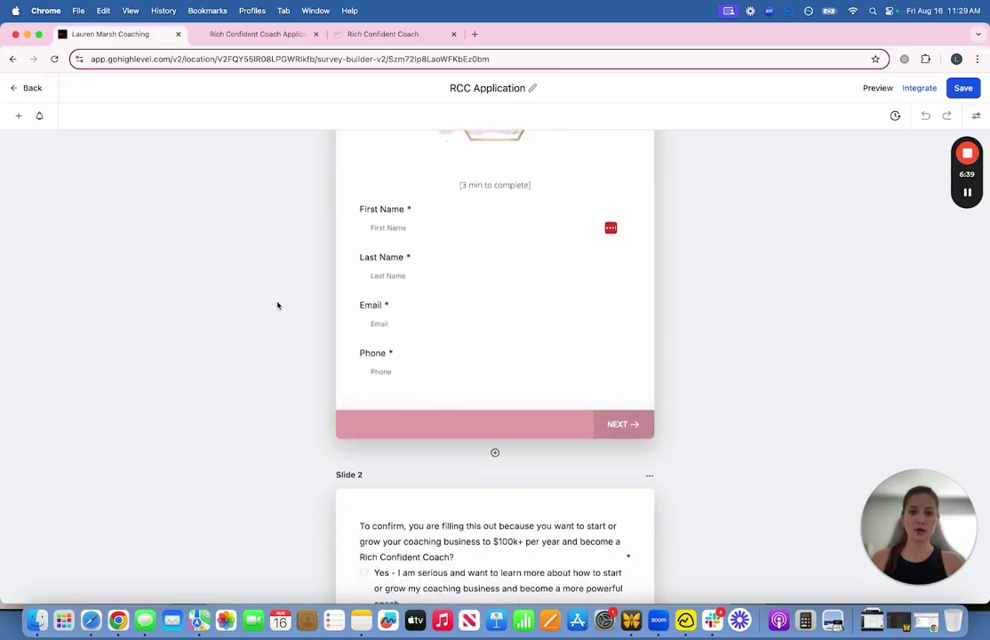
click(401, 246)
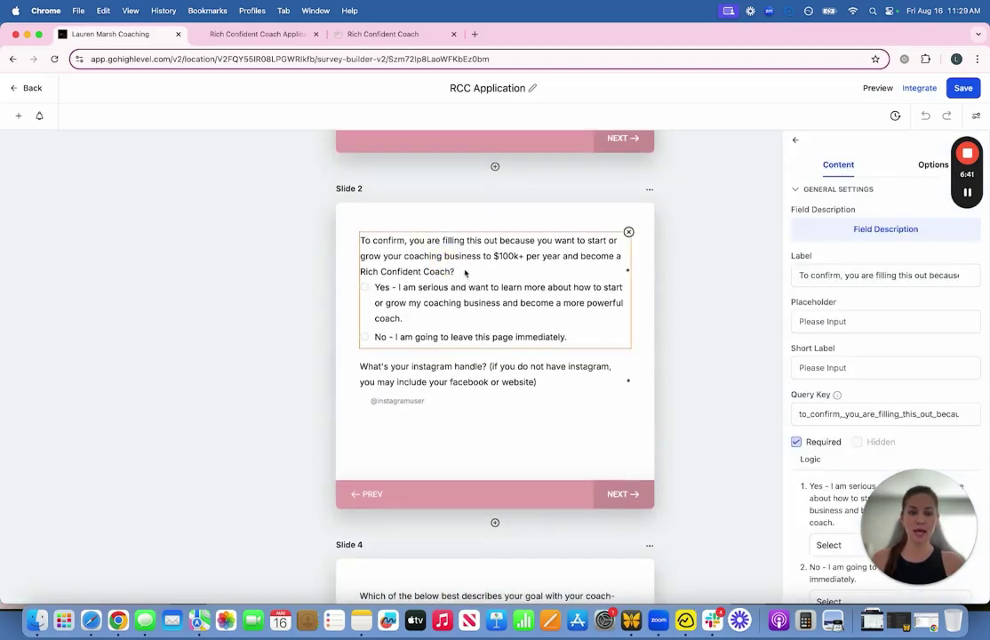
click(18, 115)
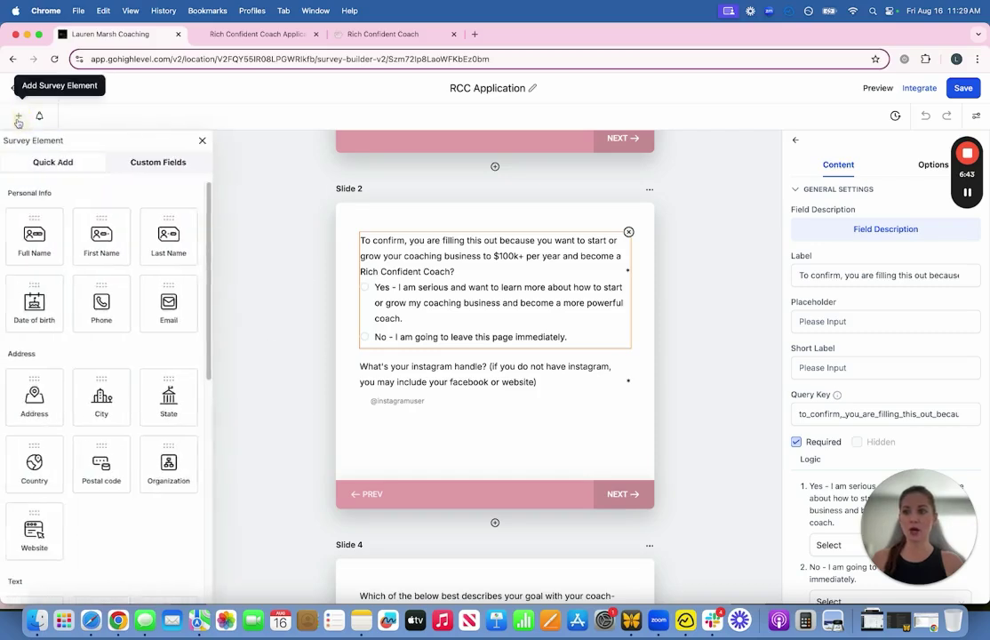
scroll(35, 338, down, 3)
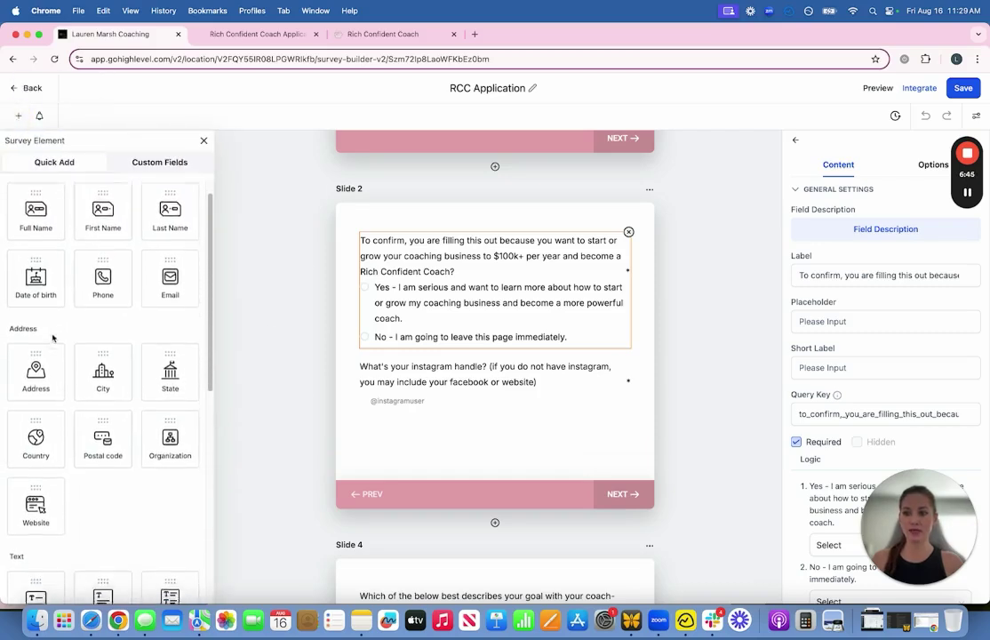
scroll(92, 415, down, 1)
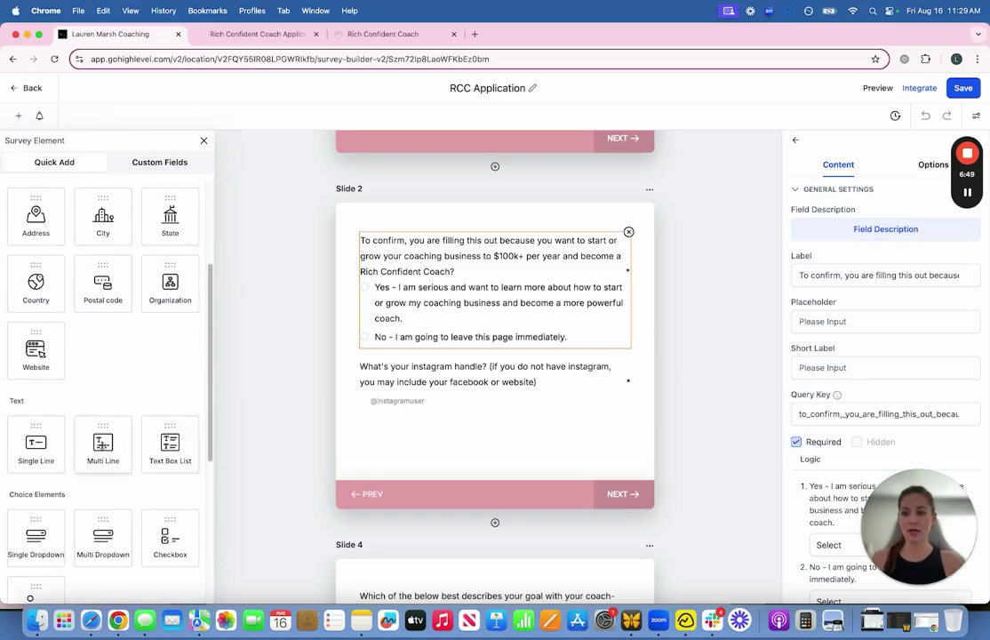
scroll(90, 484, down, 1)
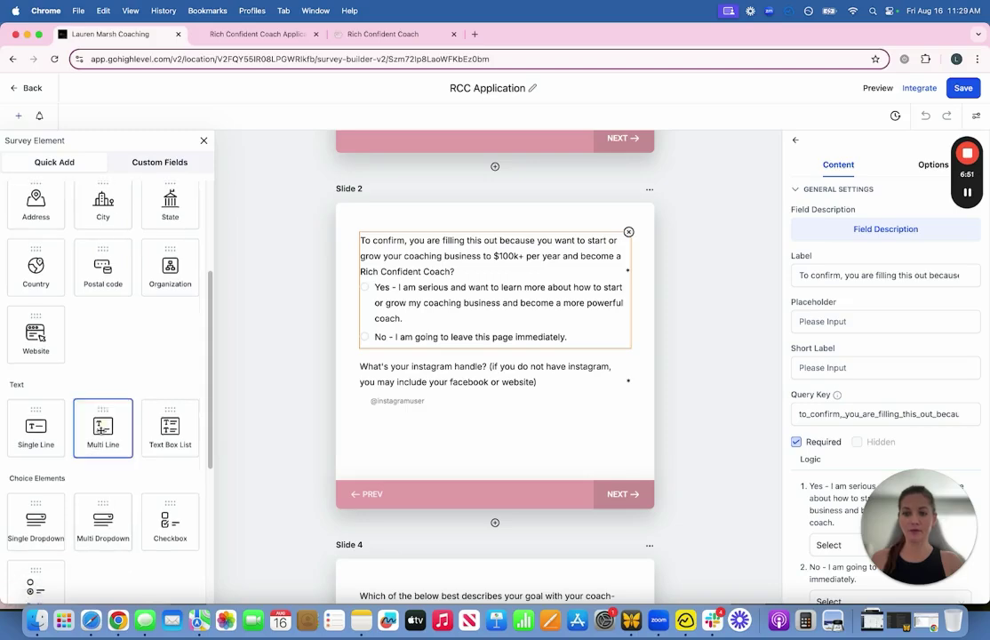
drag(102, 431, 419, 457)
Step: Label the Multi Line field 'Enter my question here' with the placeholder 'Please explain'
click(402, 436)
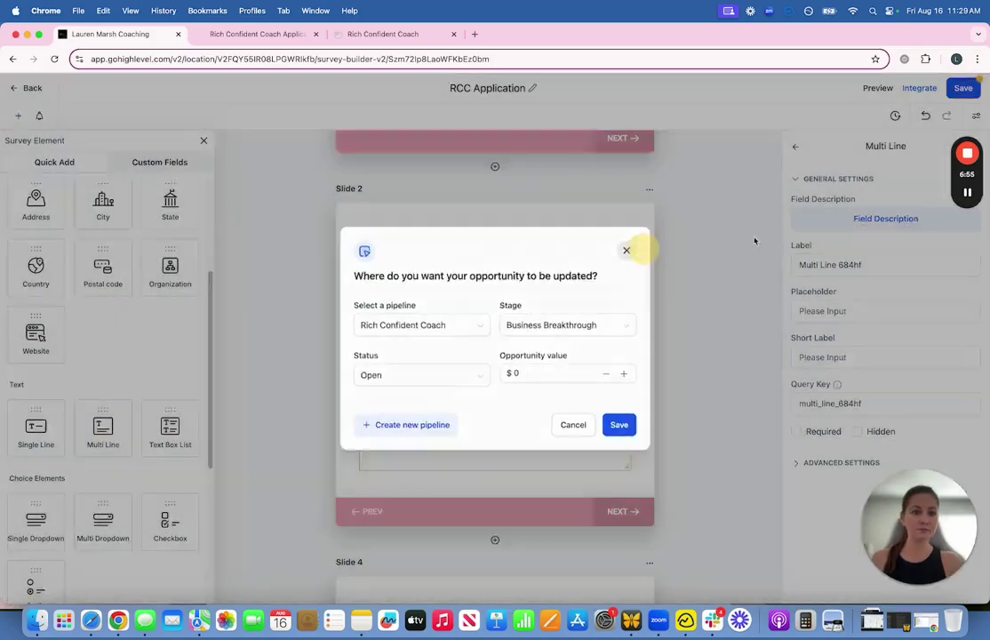
click(629, 249)
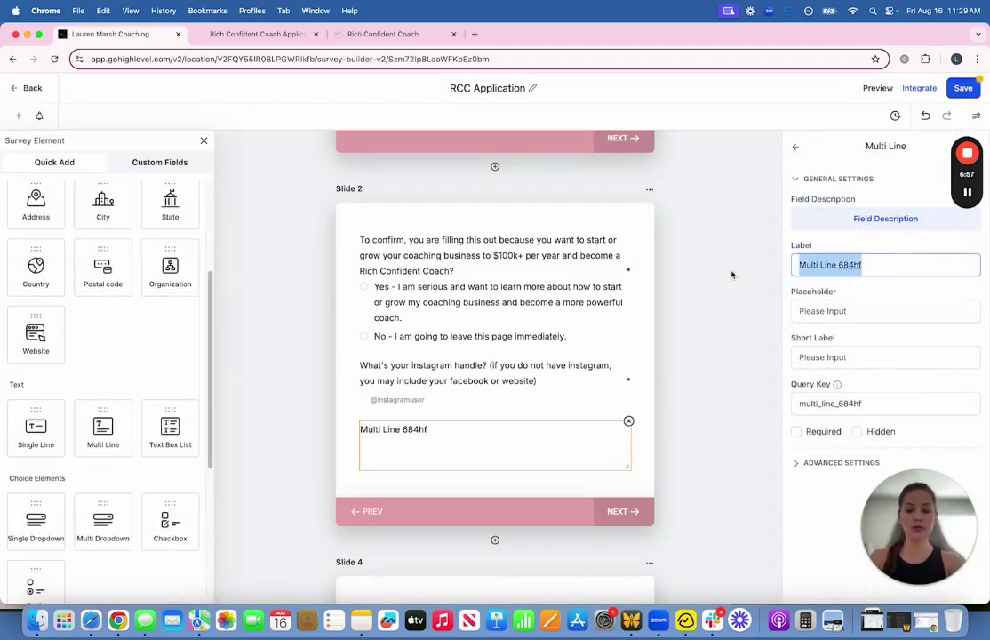
text(Enter my que)
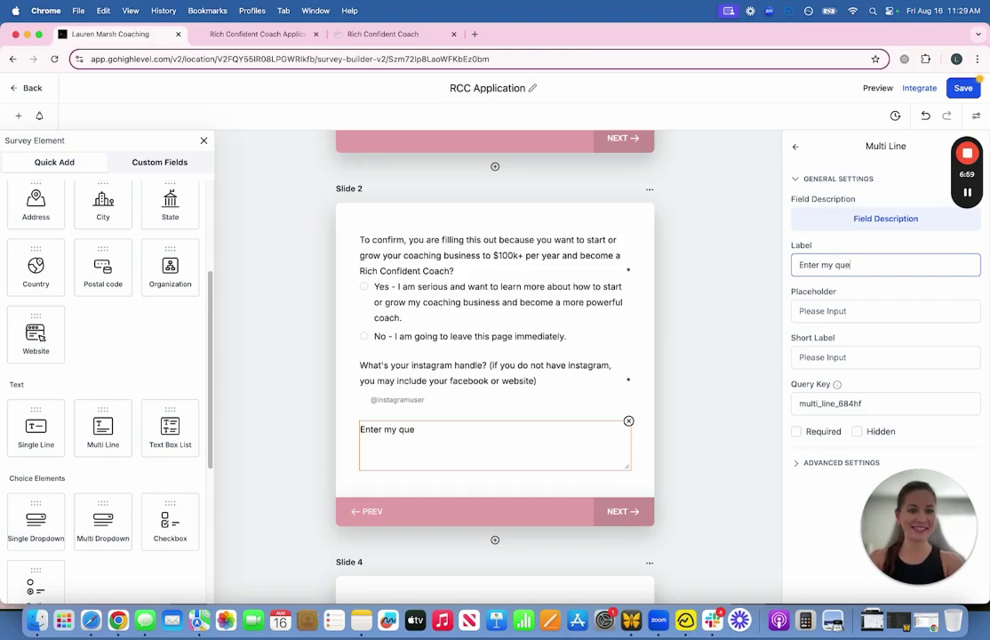
text(sion here)
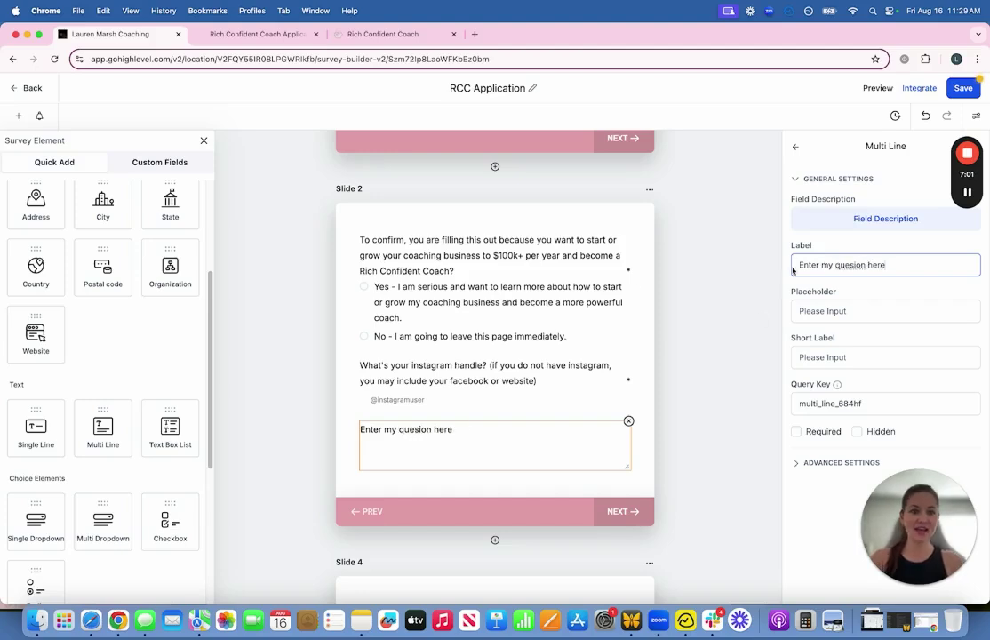
click(851, 311)
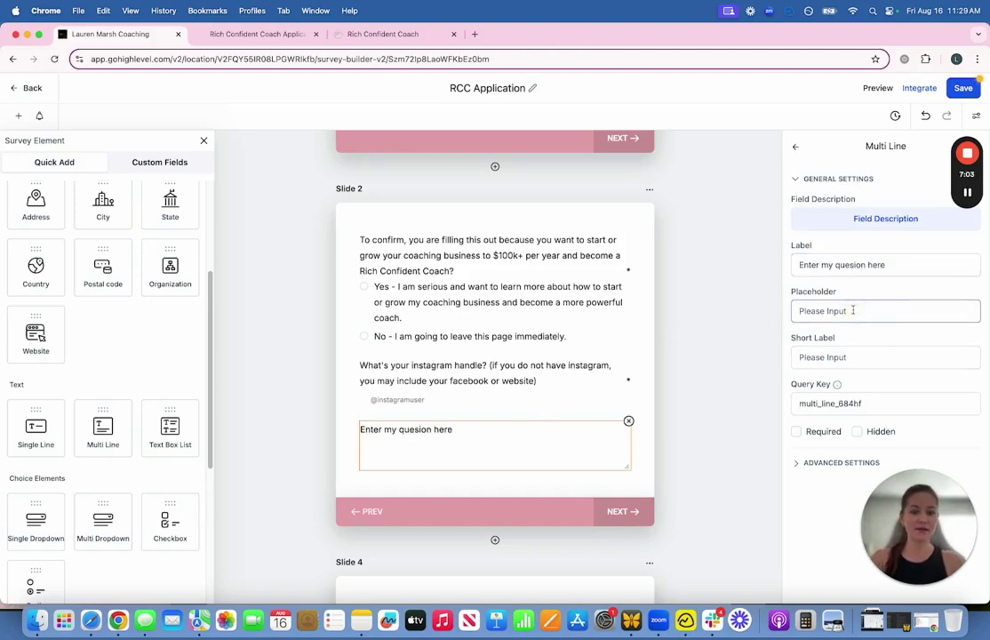
text(Please e)
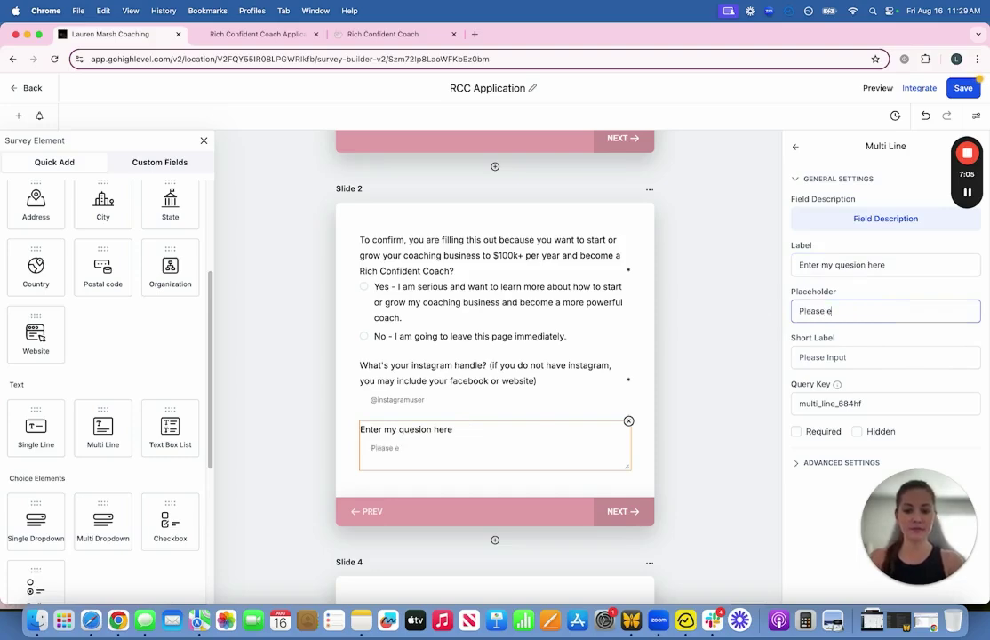
text(xplain)
click(421, 454)
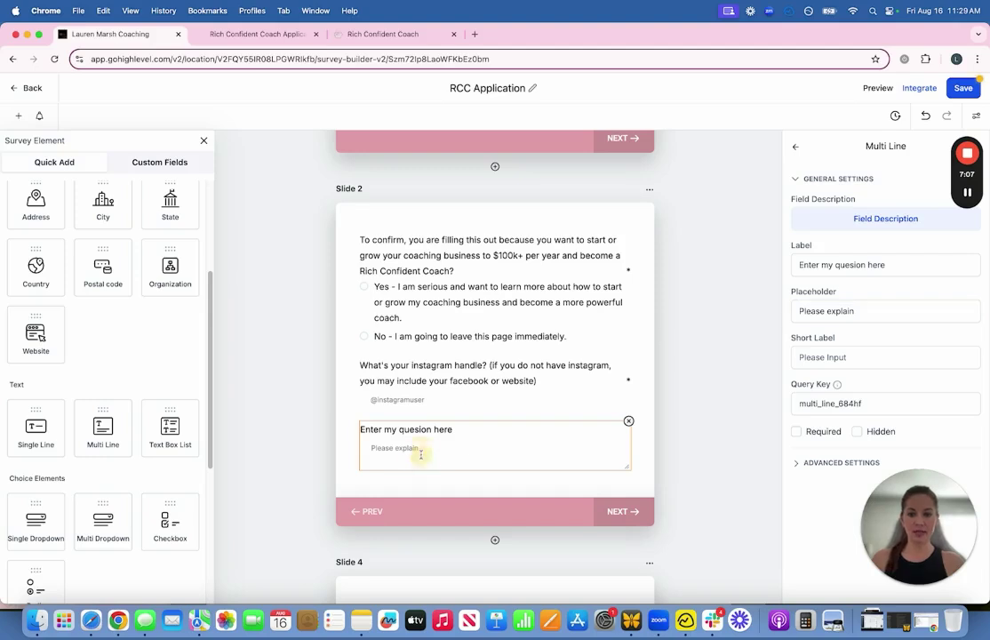
click(844, 264)
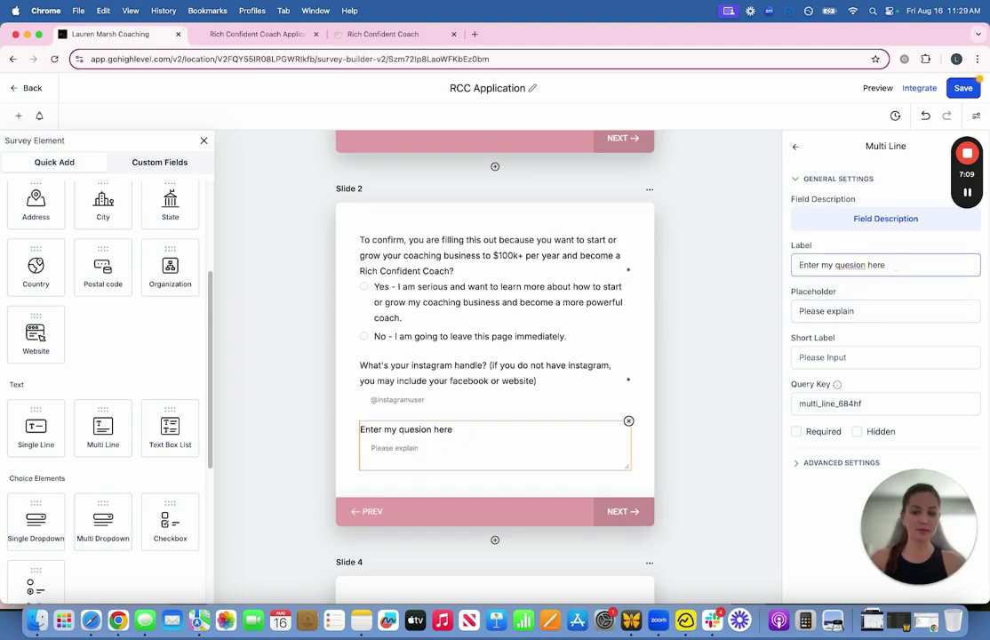
text(t)
click(480, 480)
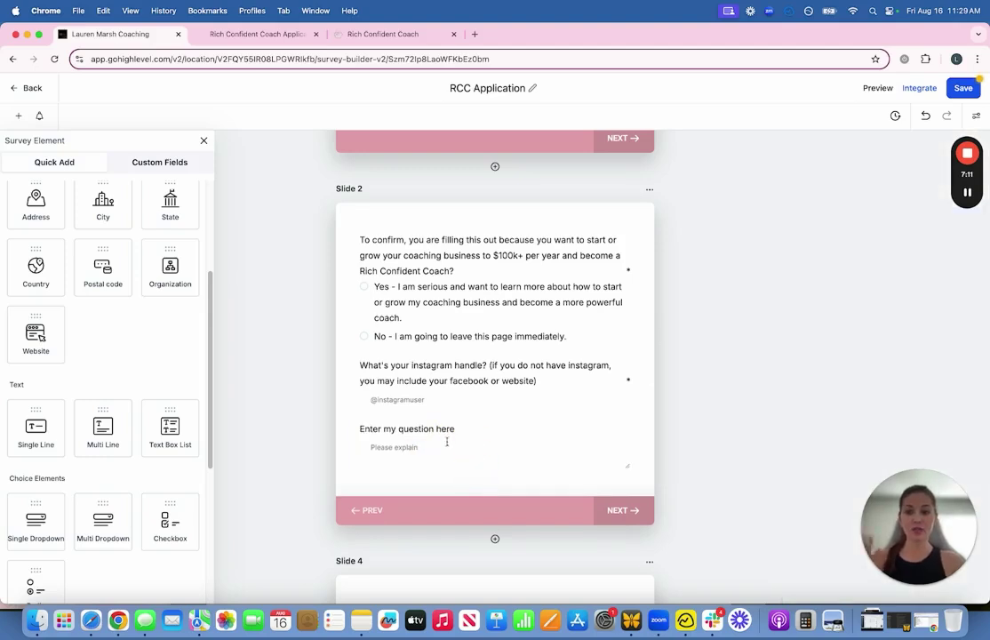
Step: Delete the long-answer question from Slide 2
scroll(98, 356, down, 5)
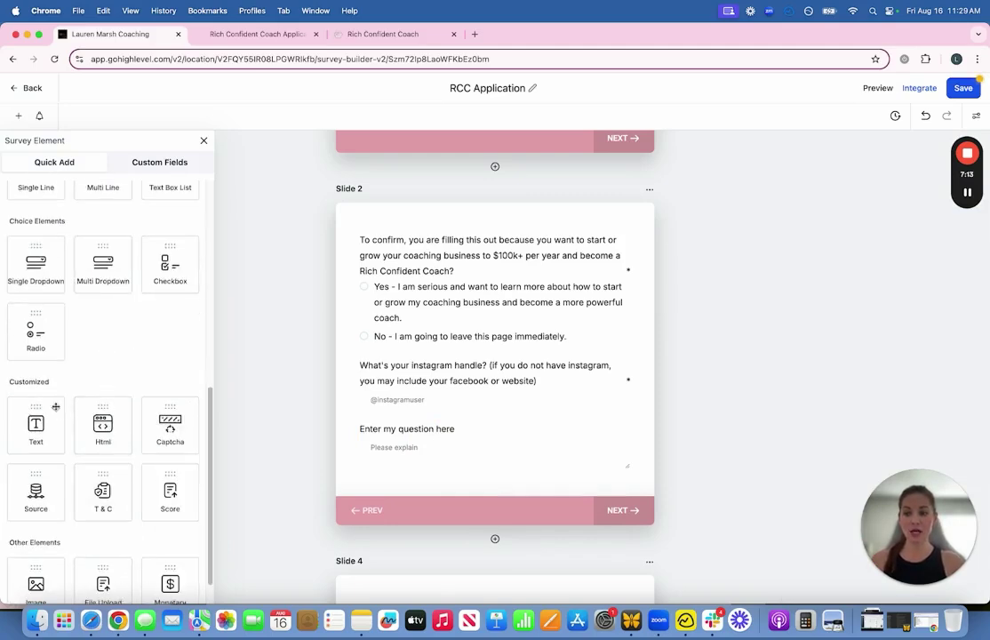
scroll(97, 427, down, 2)
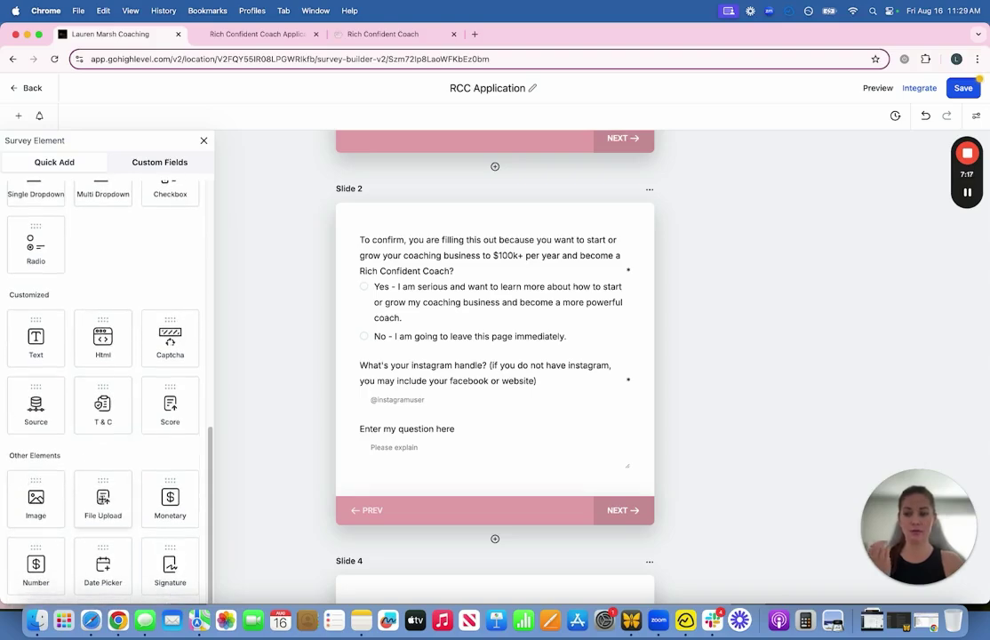
click(421, 430)
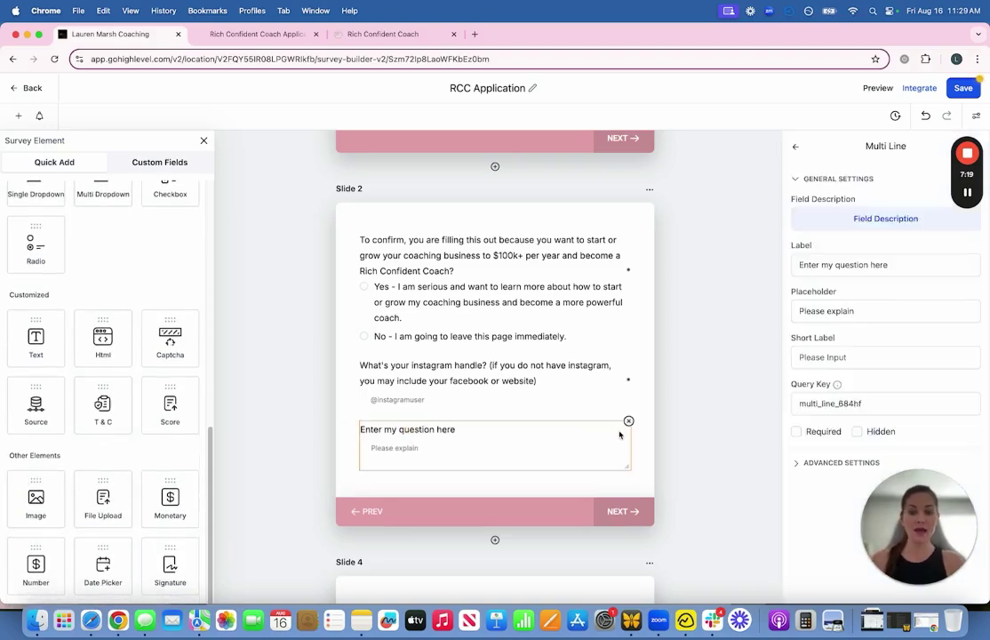
click(628, 420)
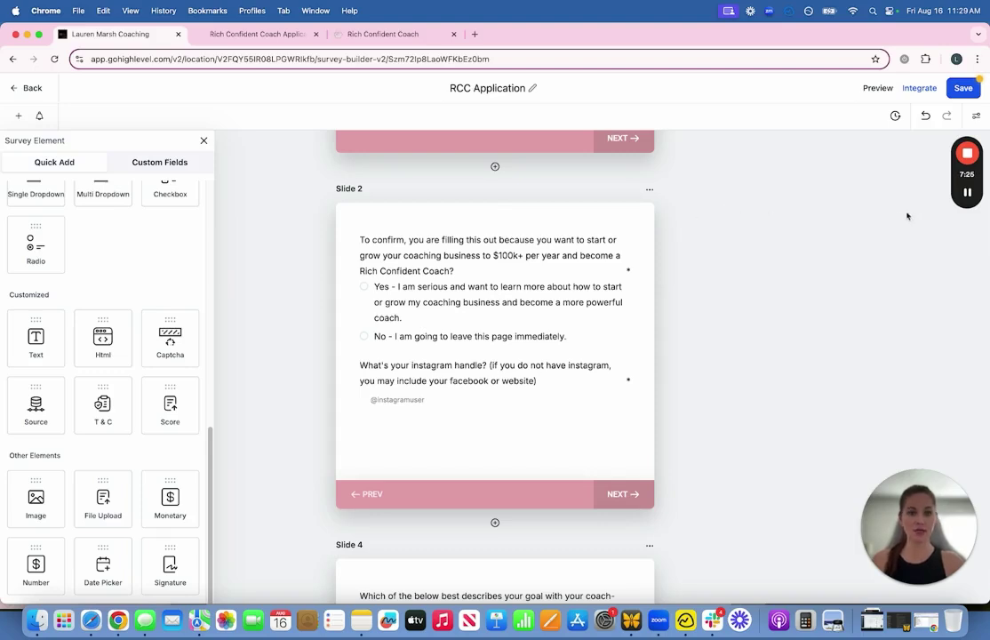
Step: Open the Rich Confident Coach Application form from Forms and launch its live preview
click(967, 194)
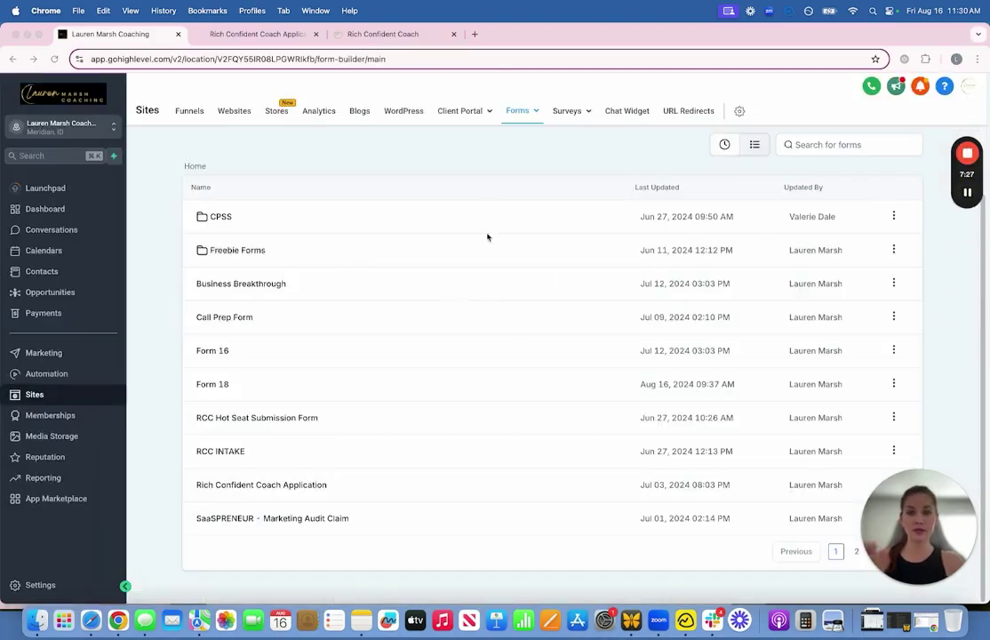
click(288, 487)
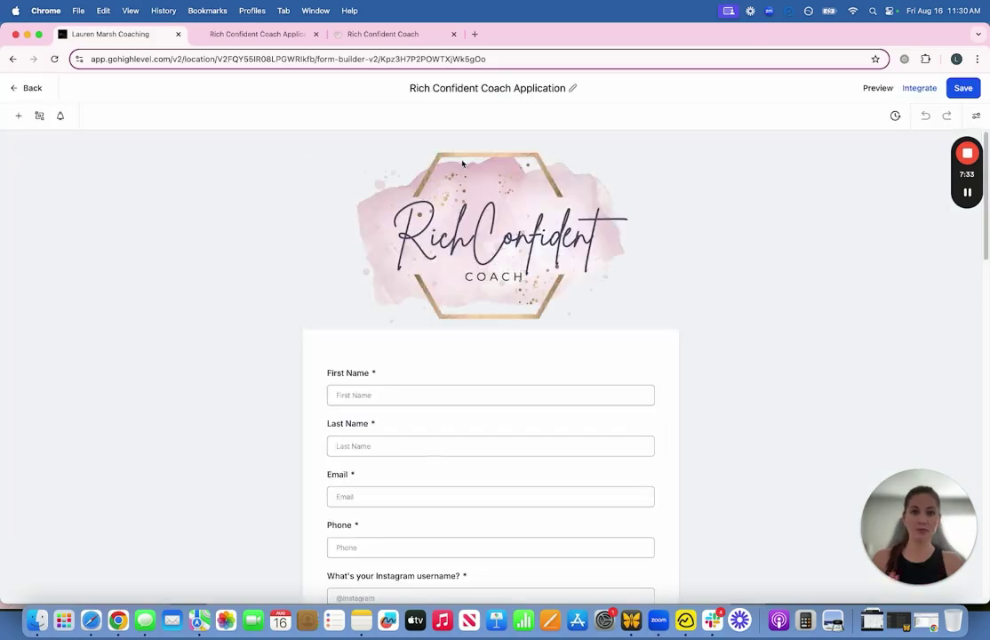
scroll(703, 221, down, 6)
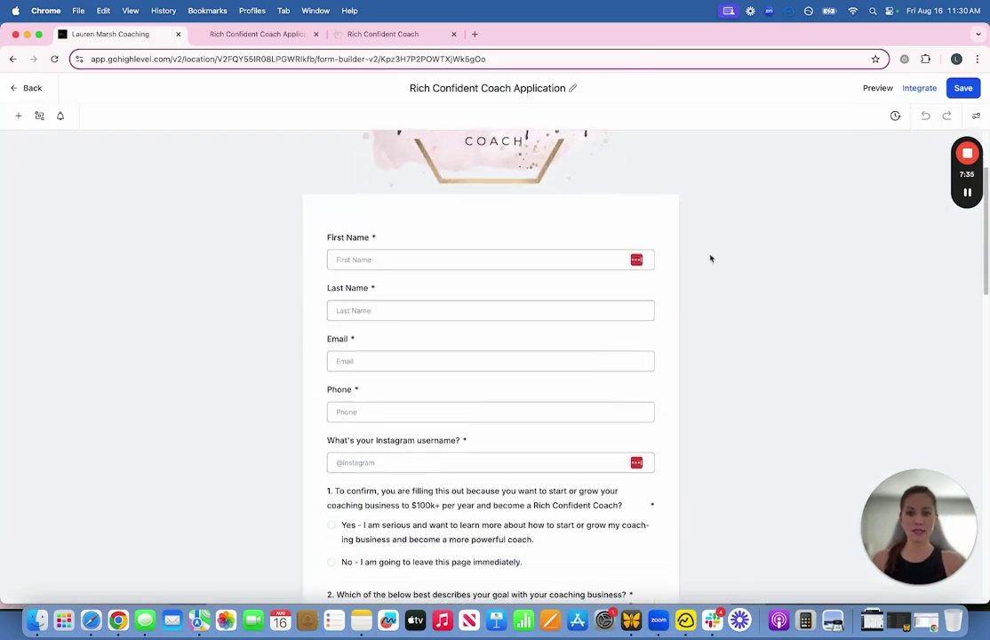
scroll(712, 254, down, 15)
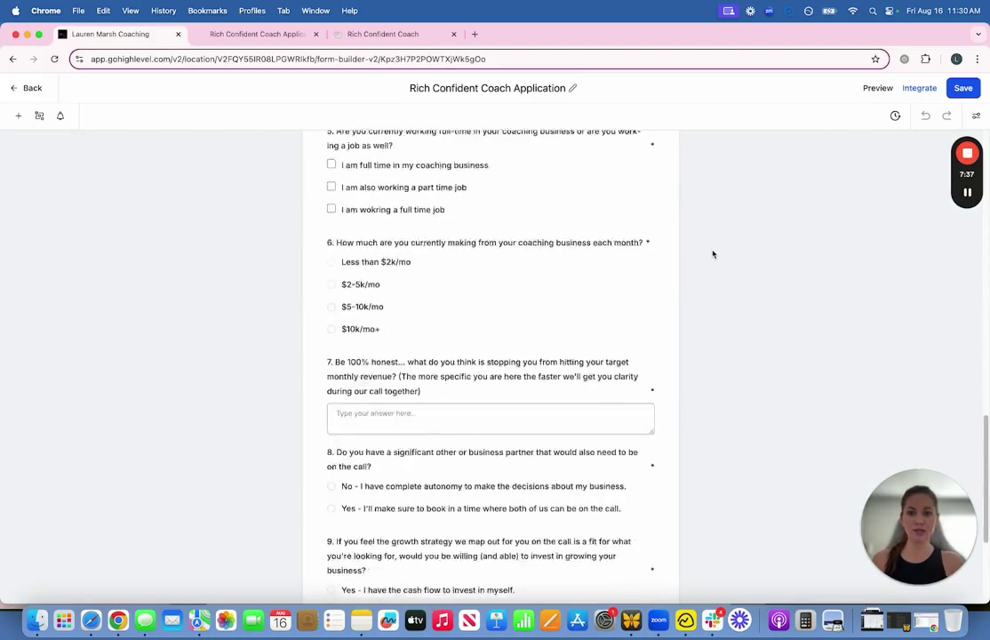
scroll(702, 291, up, 10)
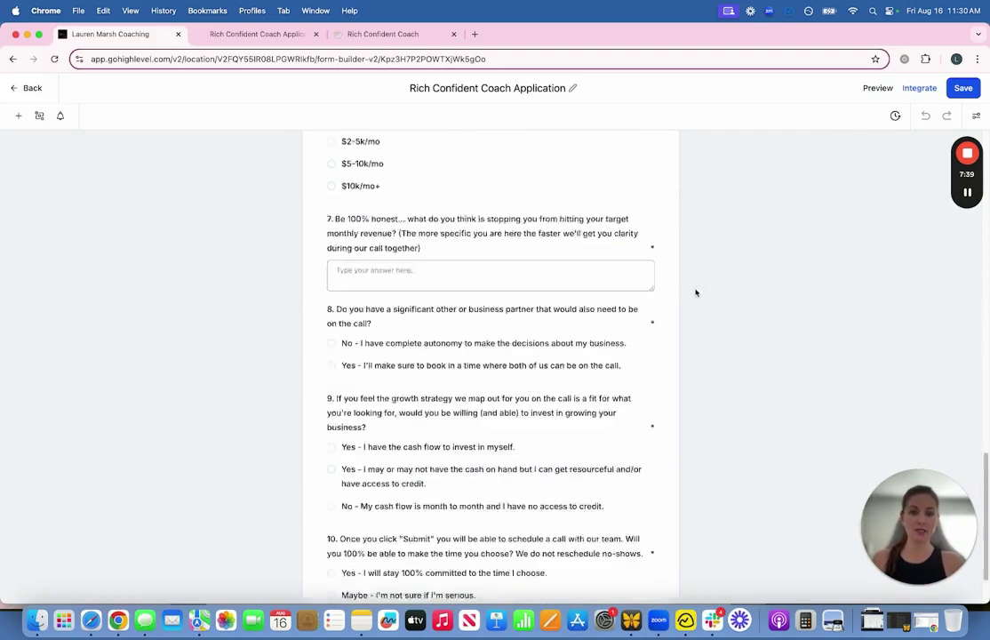
click(877, 88)
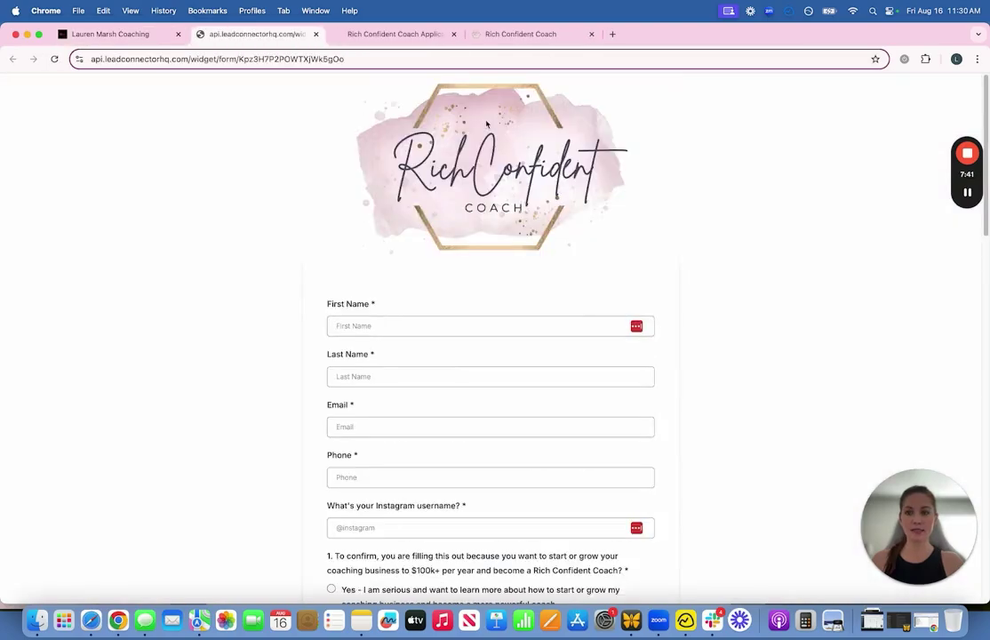
Step: Scroll the application form preview down to Submit and back up
scroll(284, 275, down, 15)
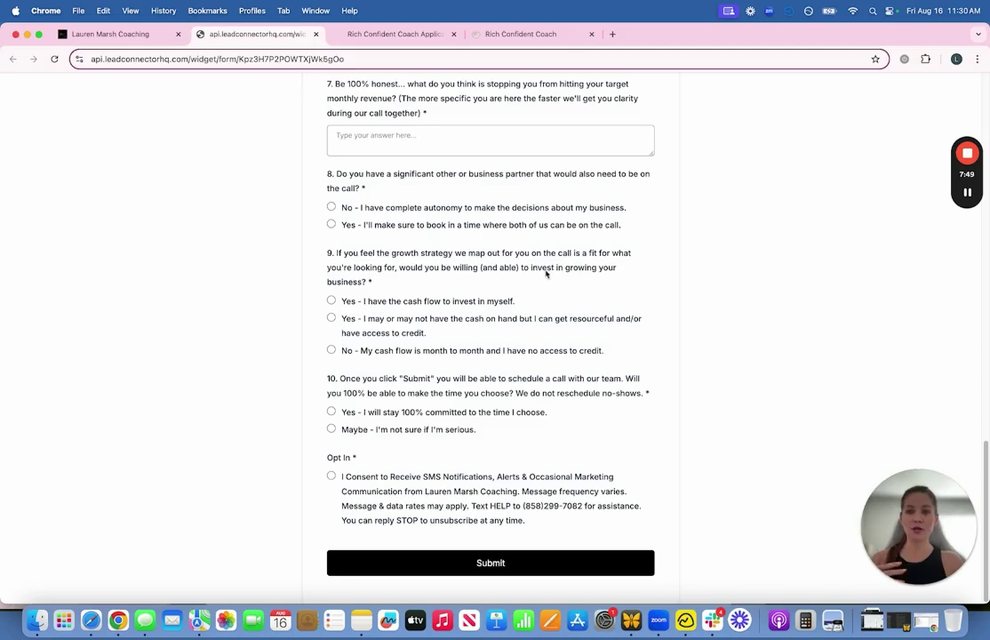
scroll(427, 284, up, 20)
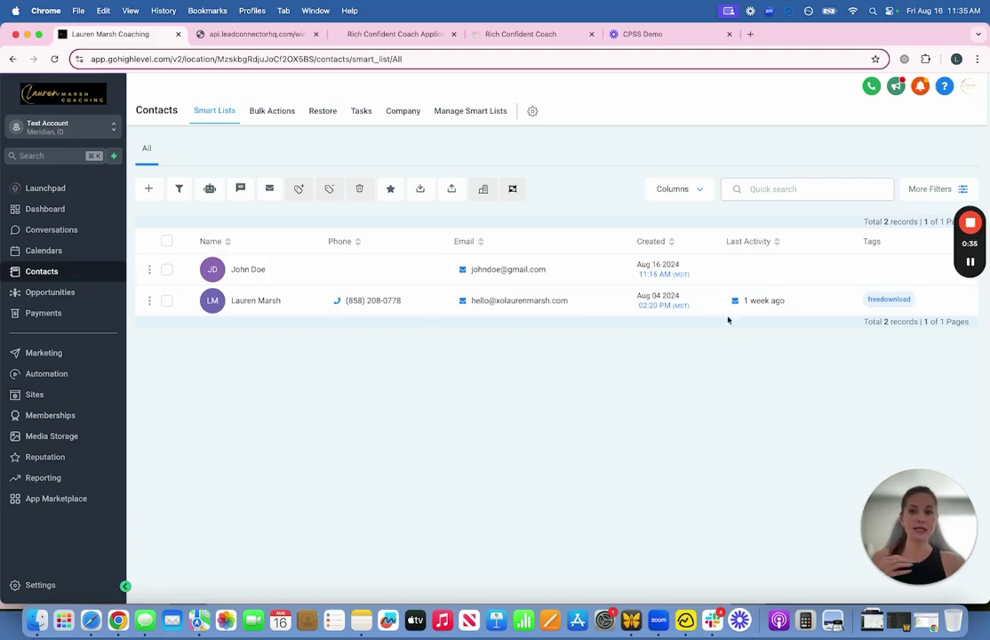
Step: Open the second contact's record and scroll through its Contact panel
click(249, 300)
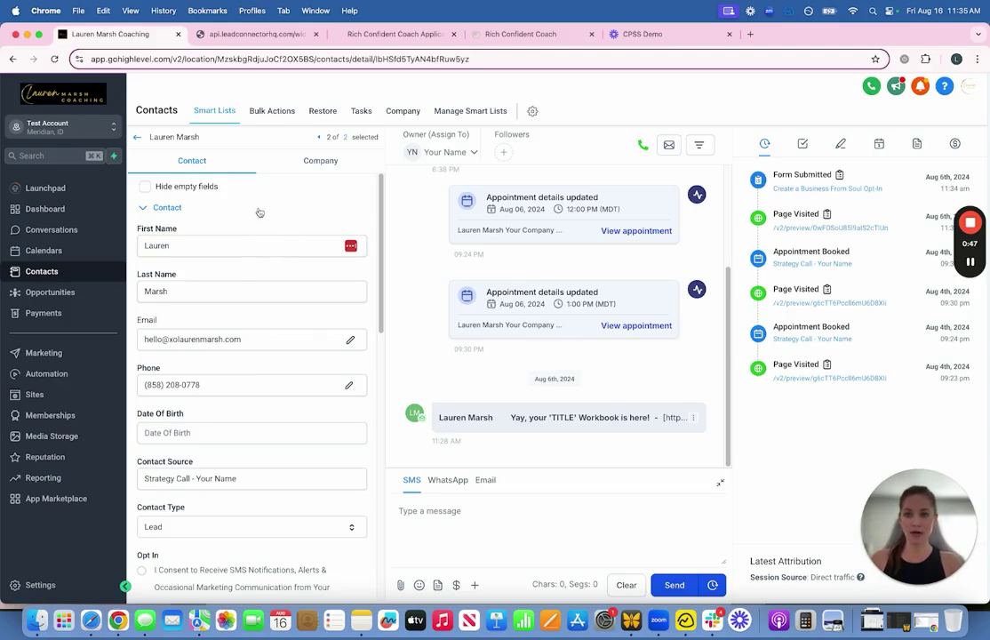
scroll(227, 252, down, 3)
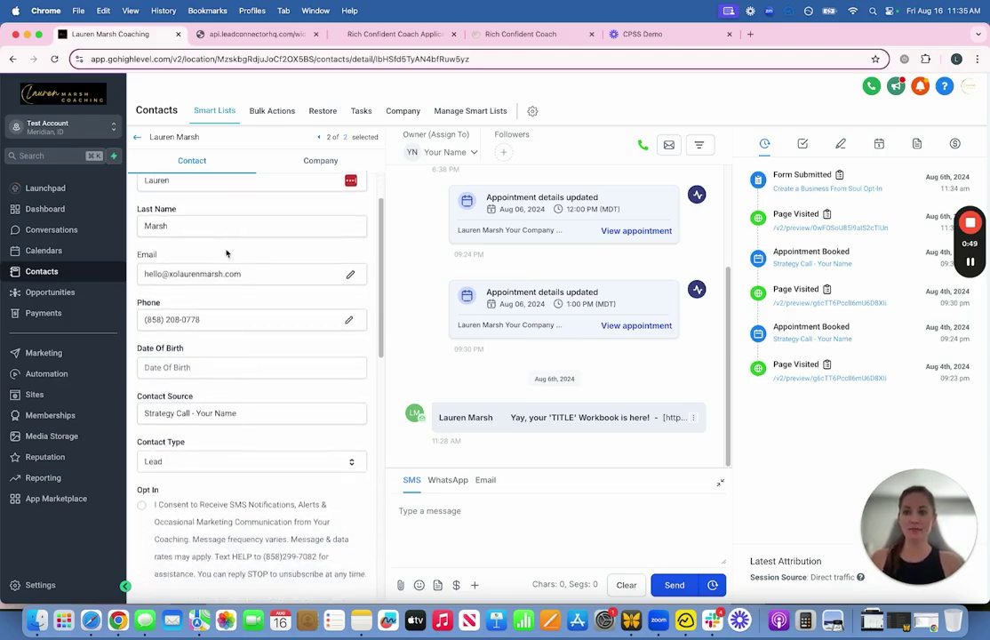
scroll(227, 254, down, 10)
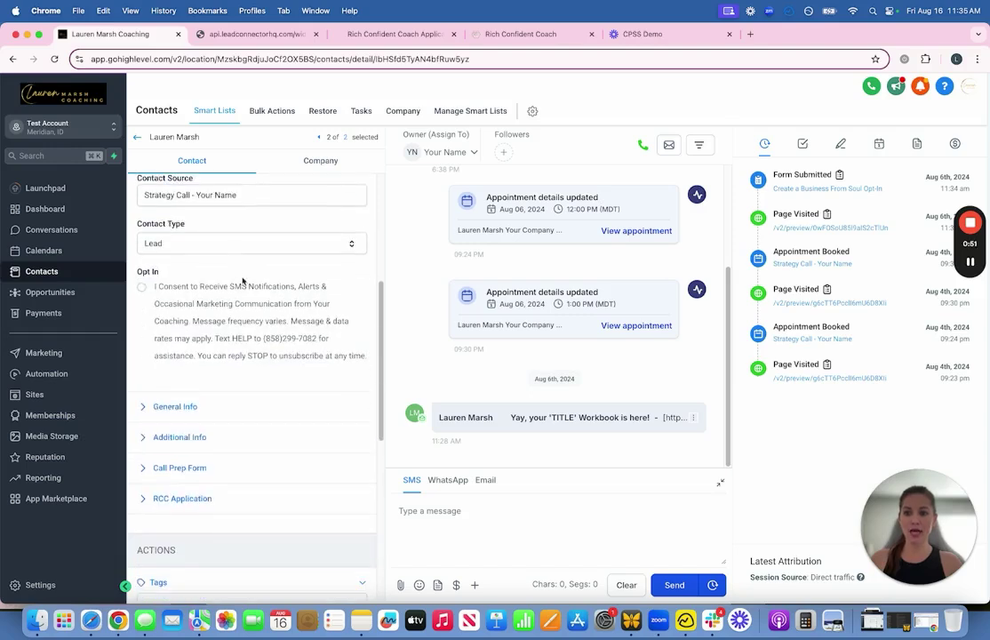
scroll(243, 281, down, 8)
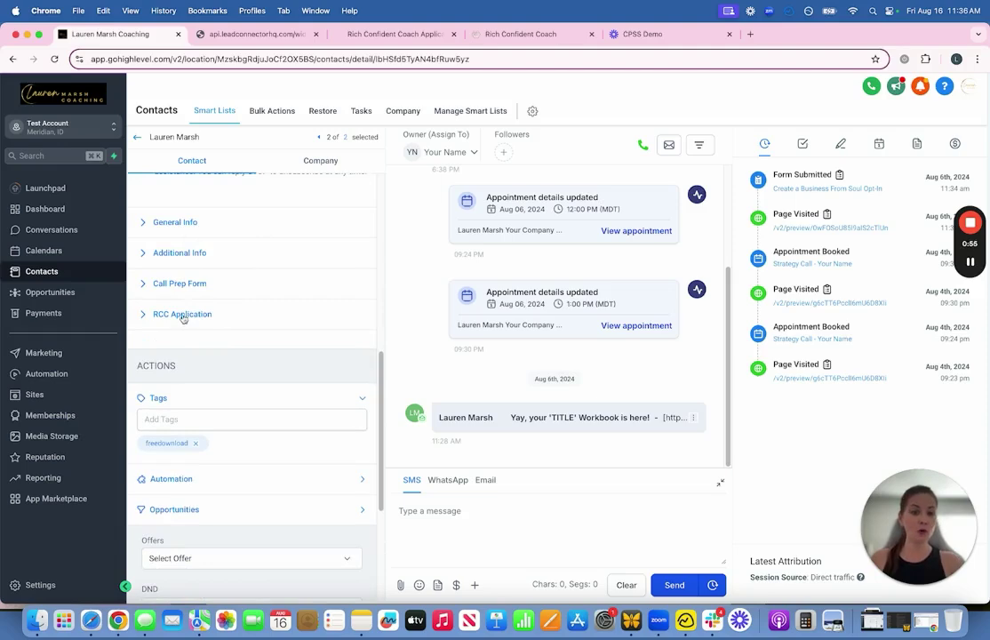
Step: Toggle the General Info section and view the Select Offer options without picking one
click(175, 224)
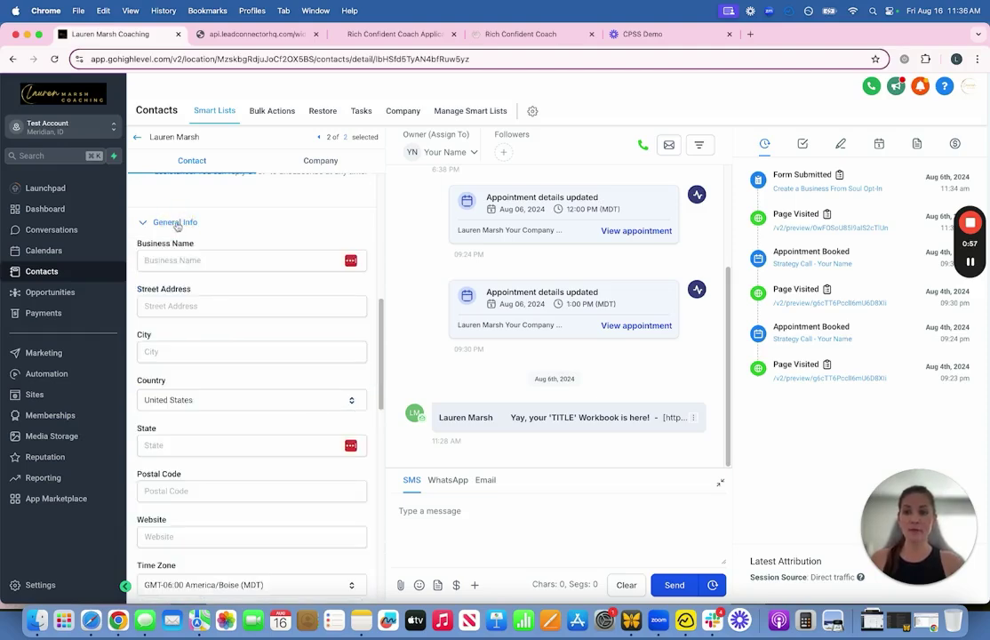
click(176, 224)
scroll(231, 320, down, 2)
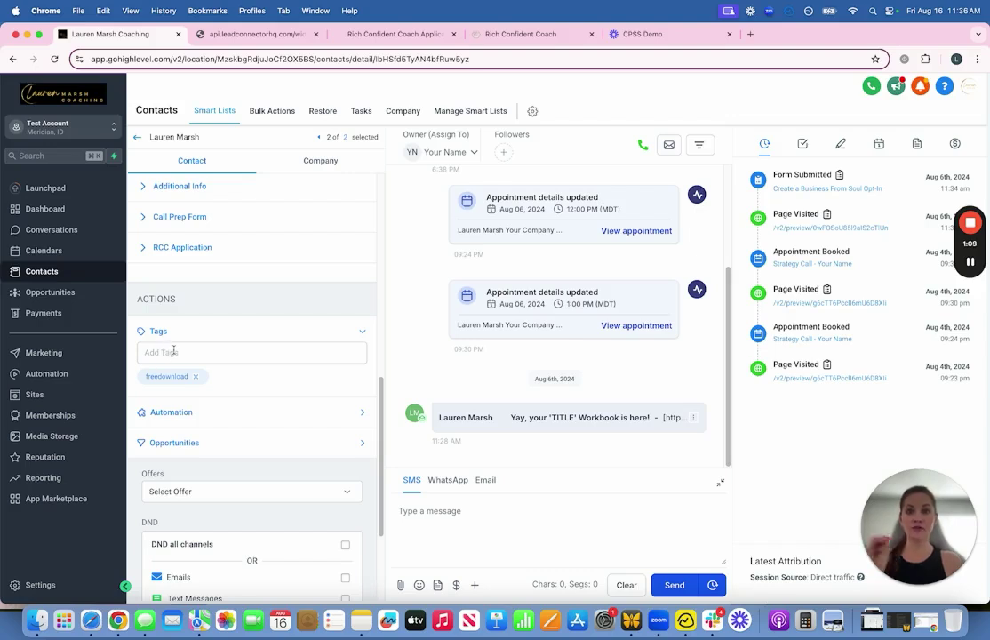
scroll(187, 352, down, 3)
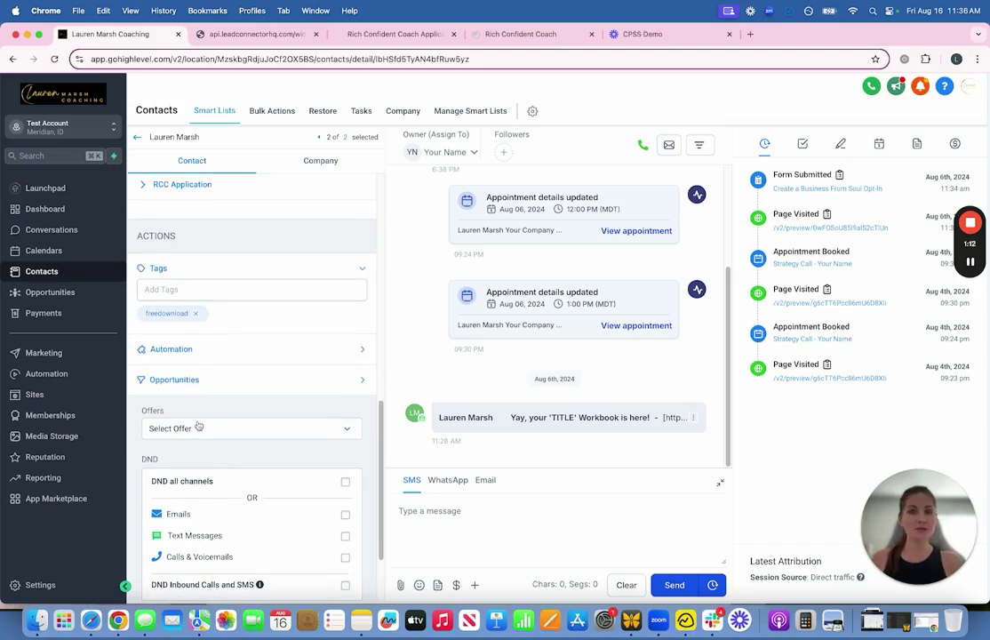
click(198, 427)
click(199, 426)
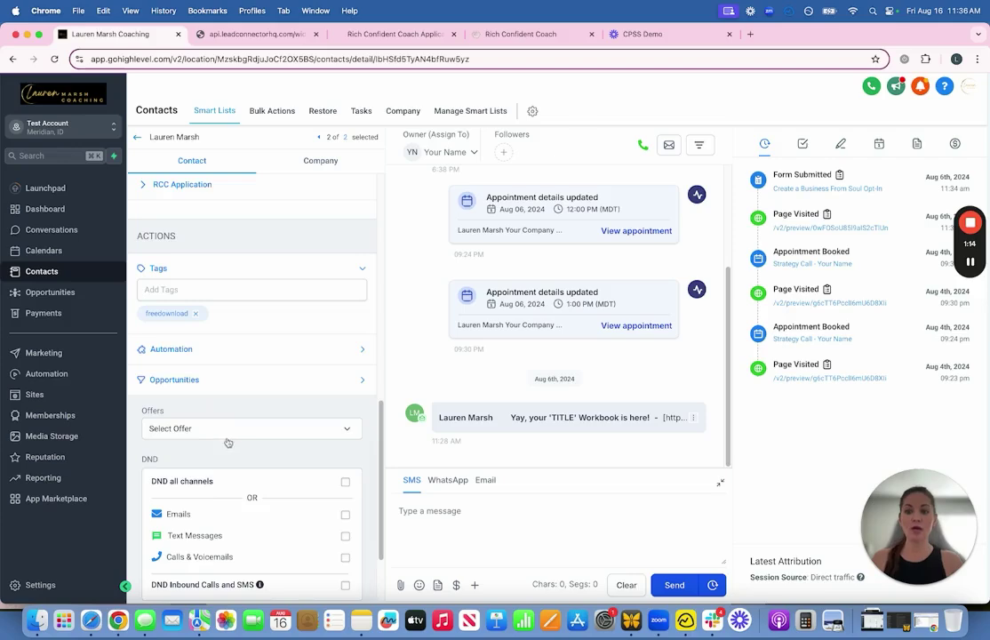
scroll(266, 418, down, 1)
scroll(309, 418, up, 15)
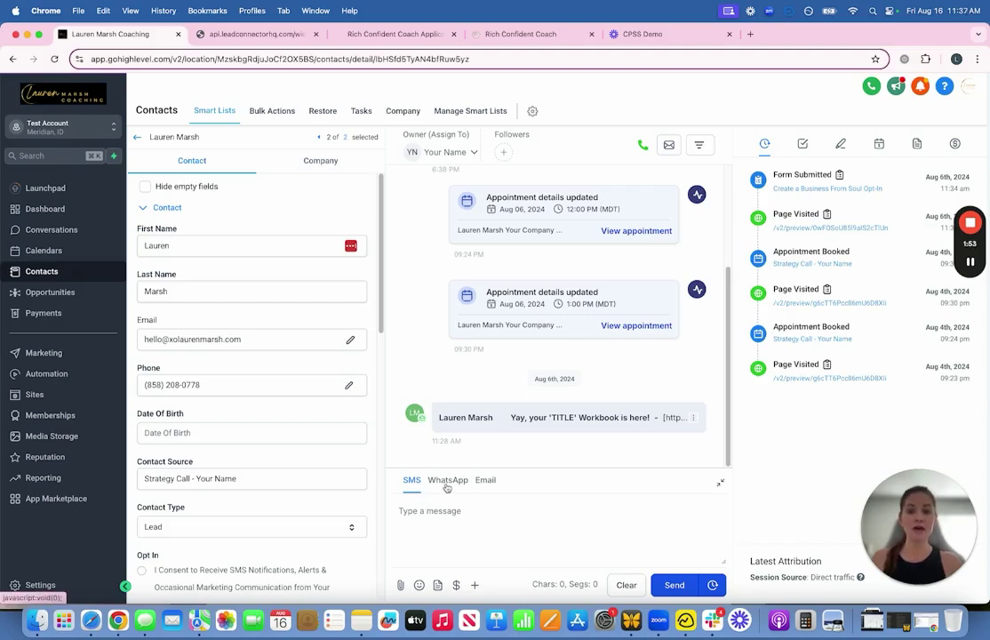
click(487, 481)
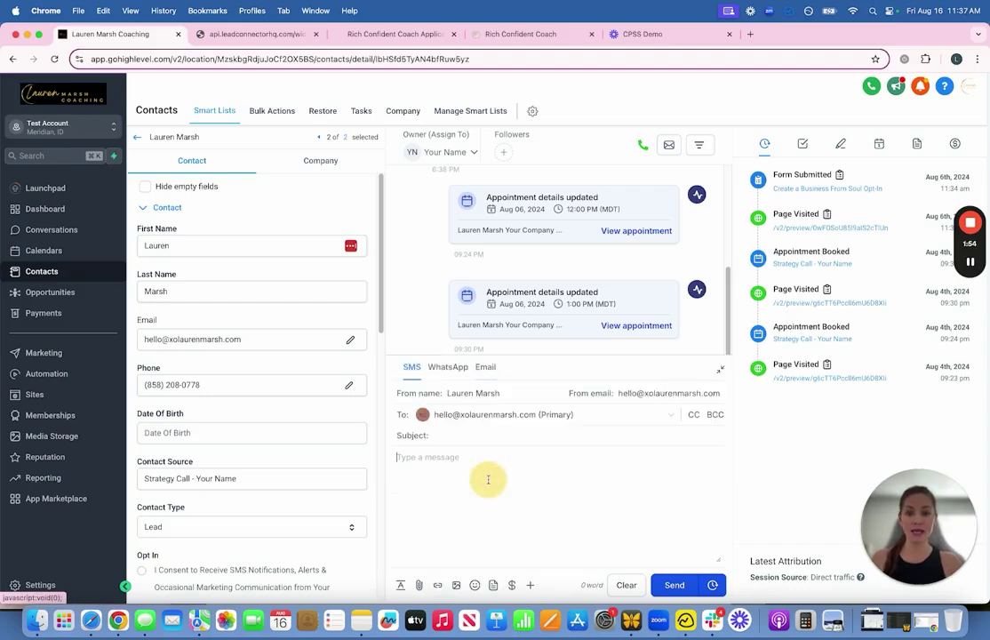
click(411, 366)
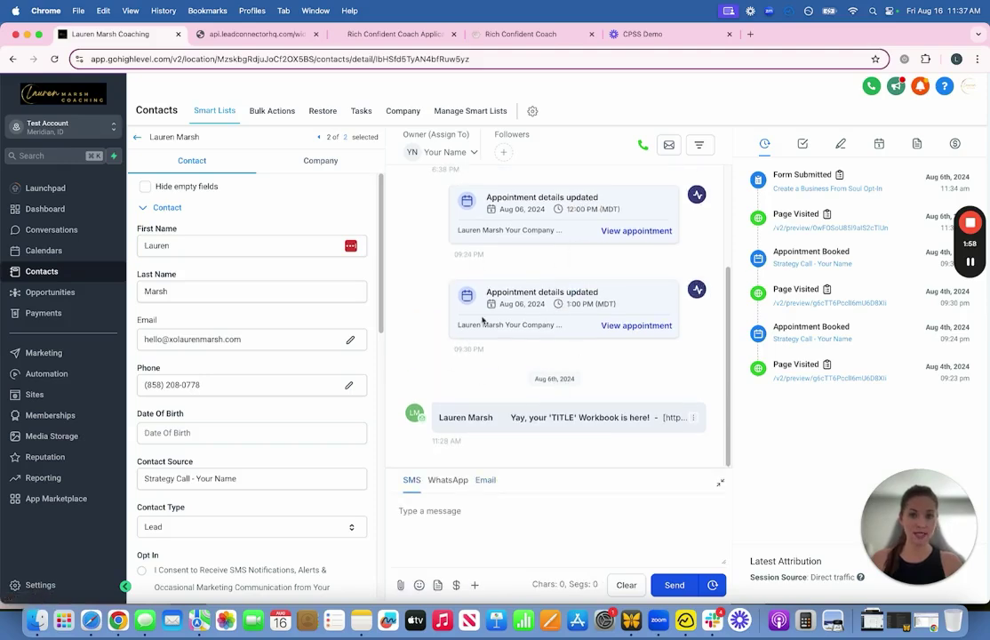
scroll(544, 347, up, 5)
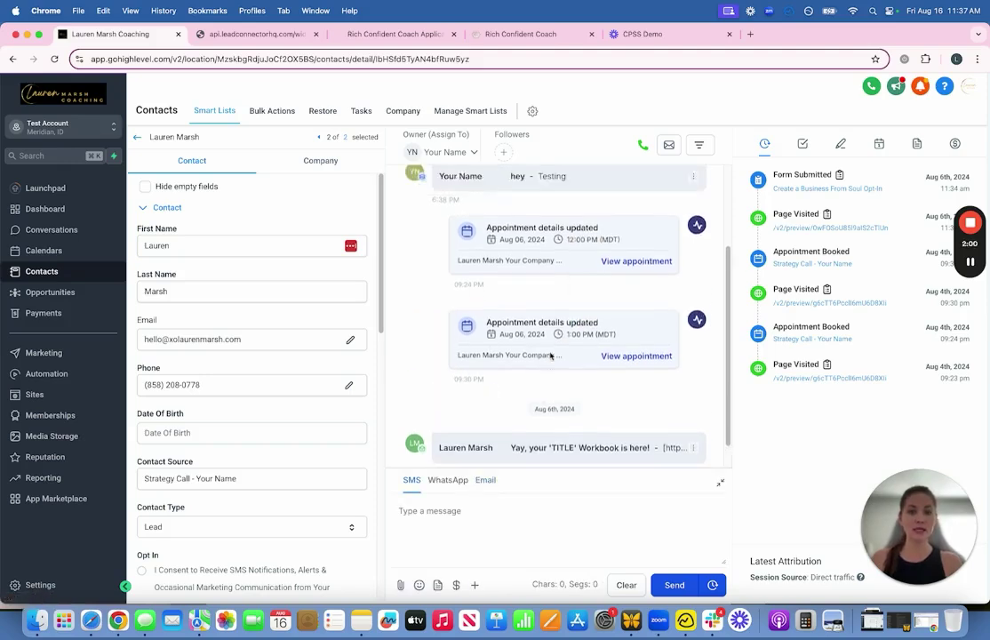
scroll(549, 351, up, 1)
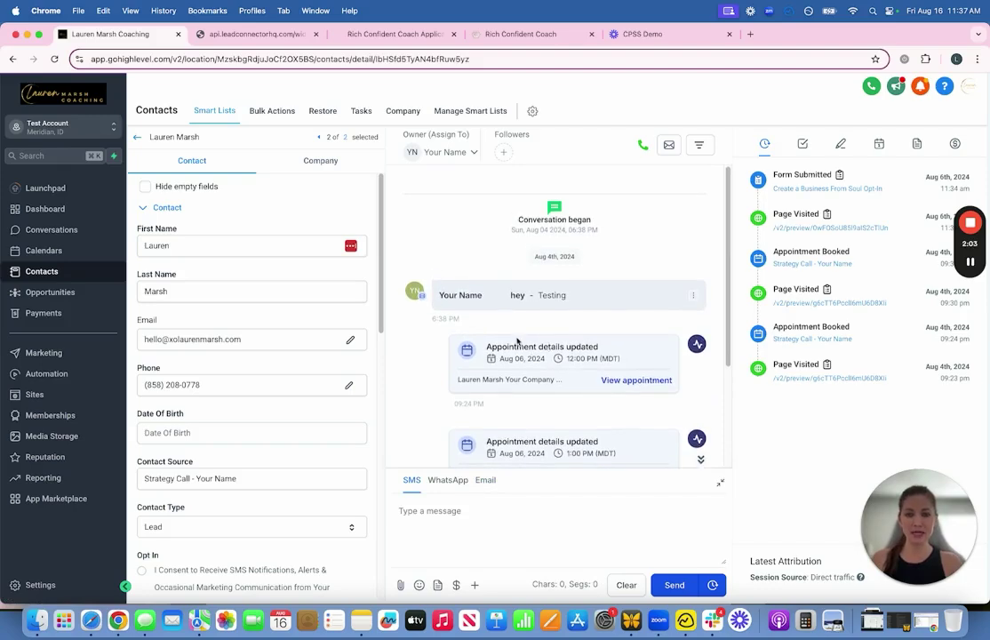
scroll(516, 339, down, 5)
scroll(427, 249, up, 3)
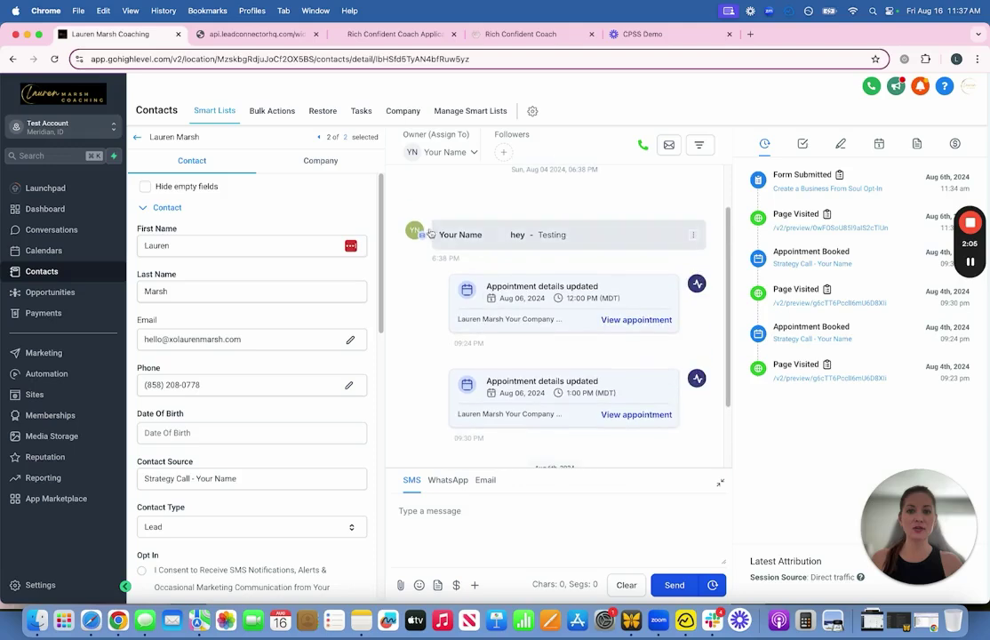
scroll(519, 274, down, 3)
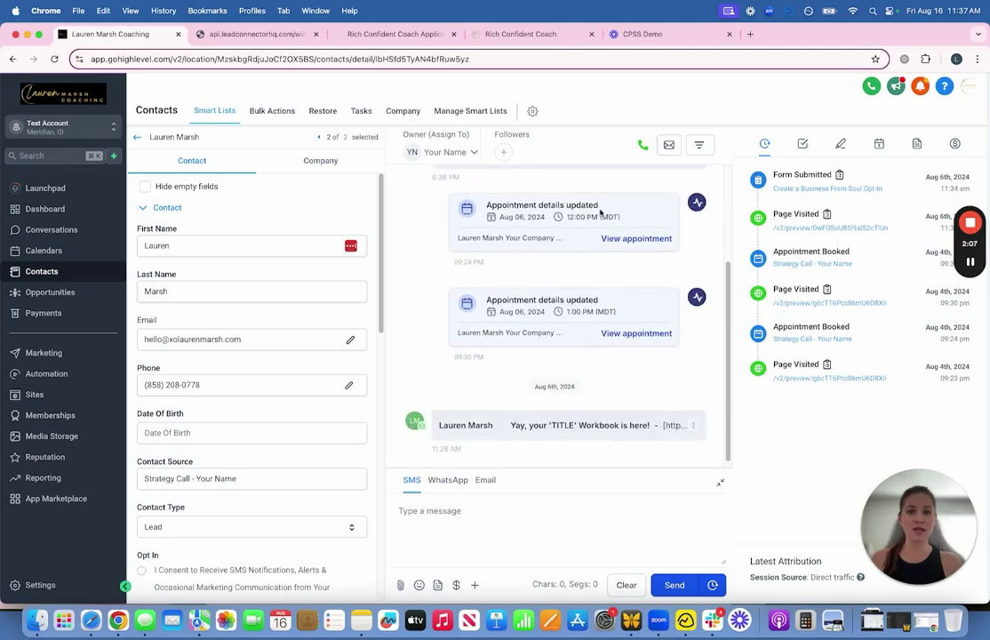
scroll(560, 234, down, 1)
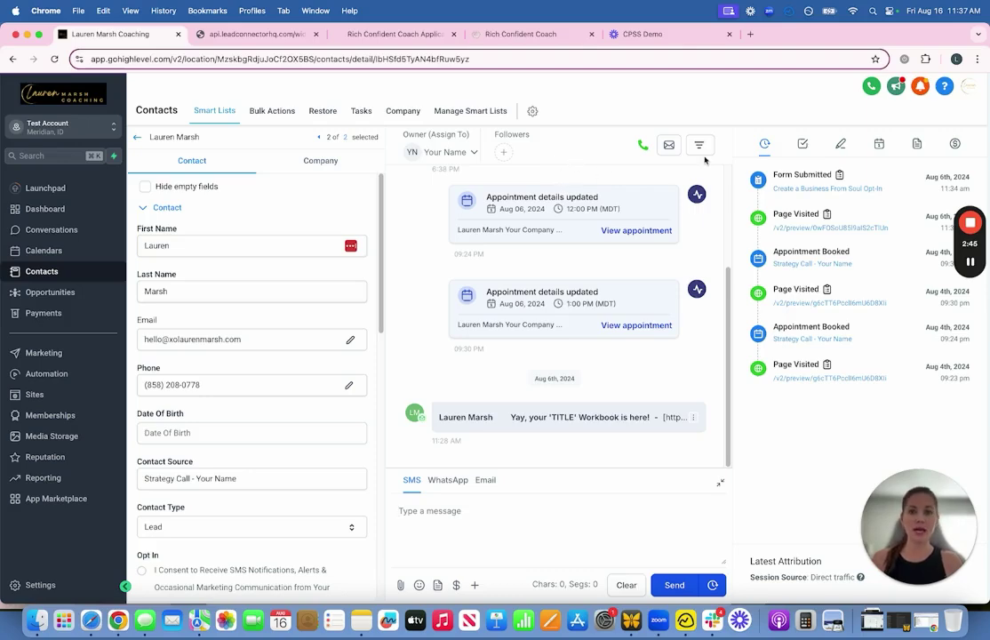
Step: Review the contact's Tasks, Notes, Appointments, Documents and Payments panels, then return to All contacts
click(804, 145)
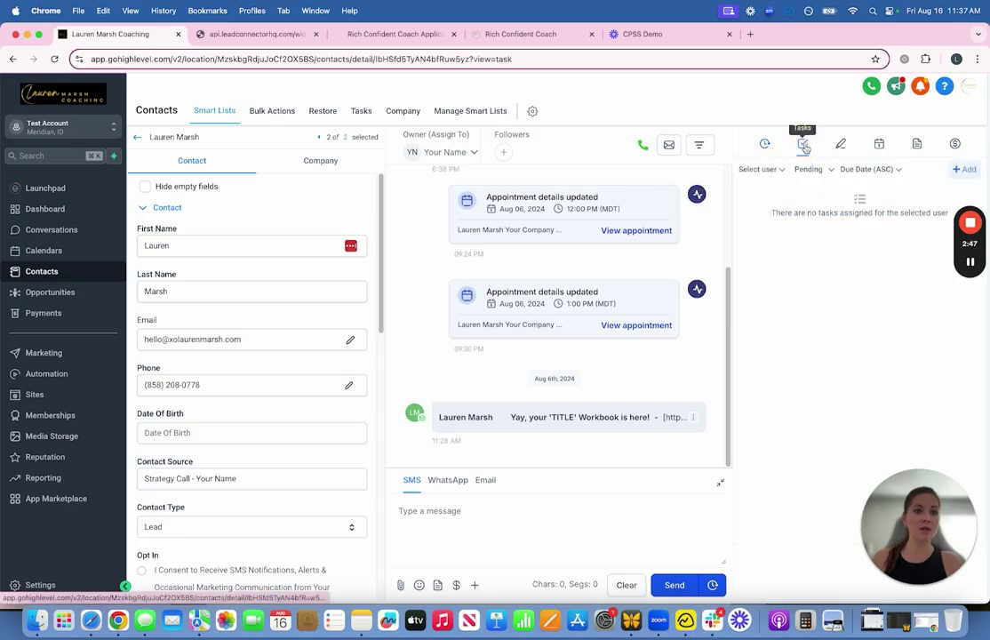
click(841, 144)
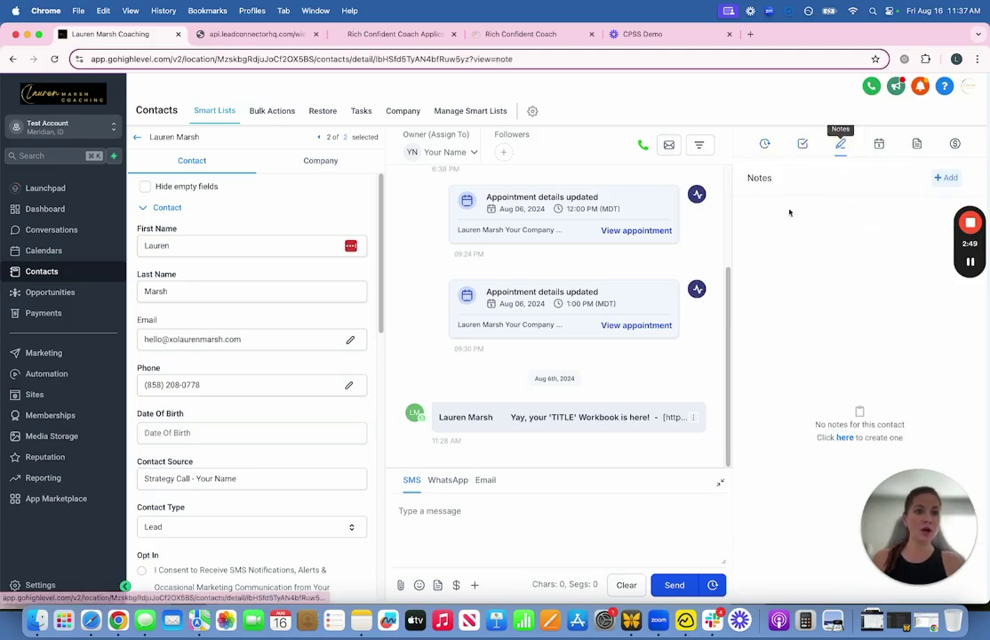
click(878, 144)
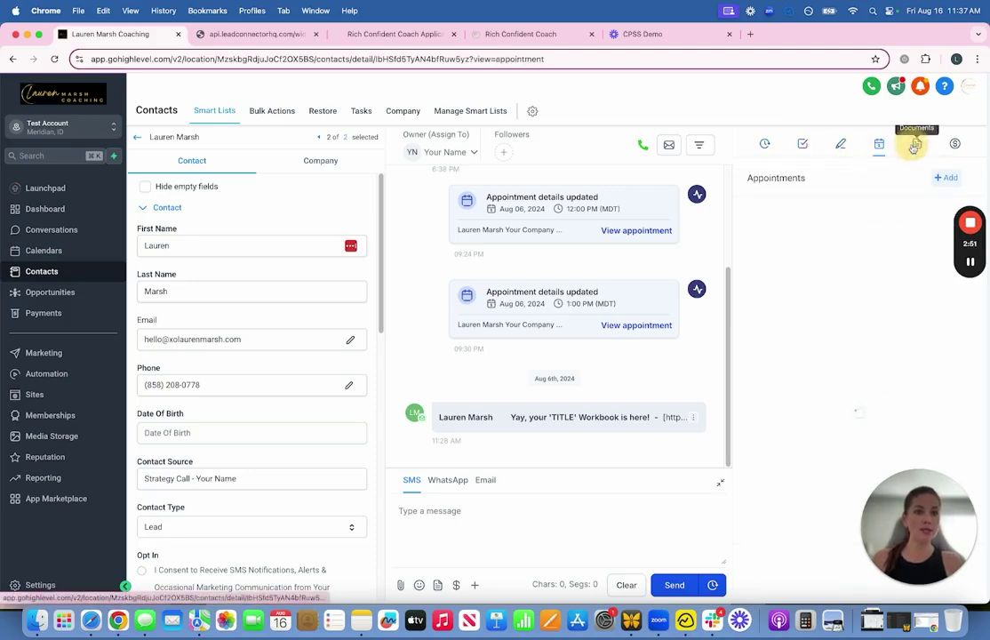
click(916, 144)
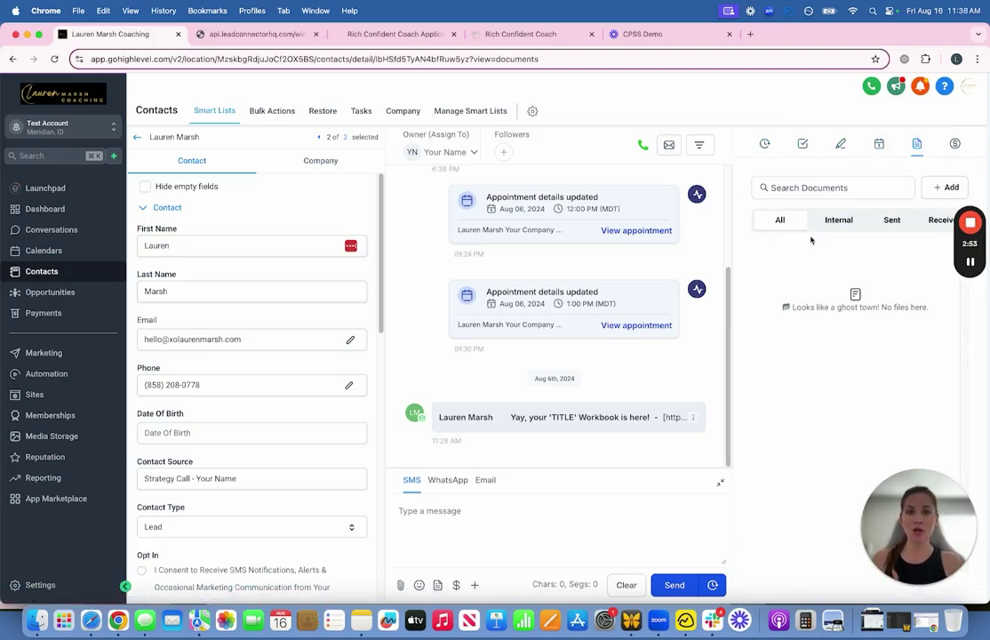
click(953, 144)
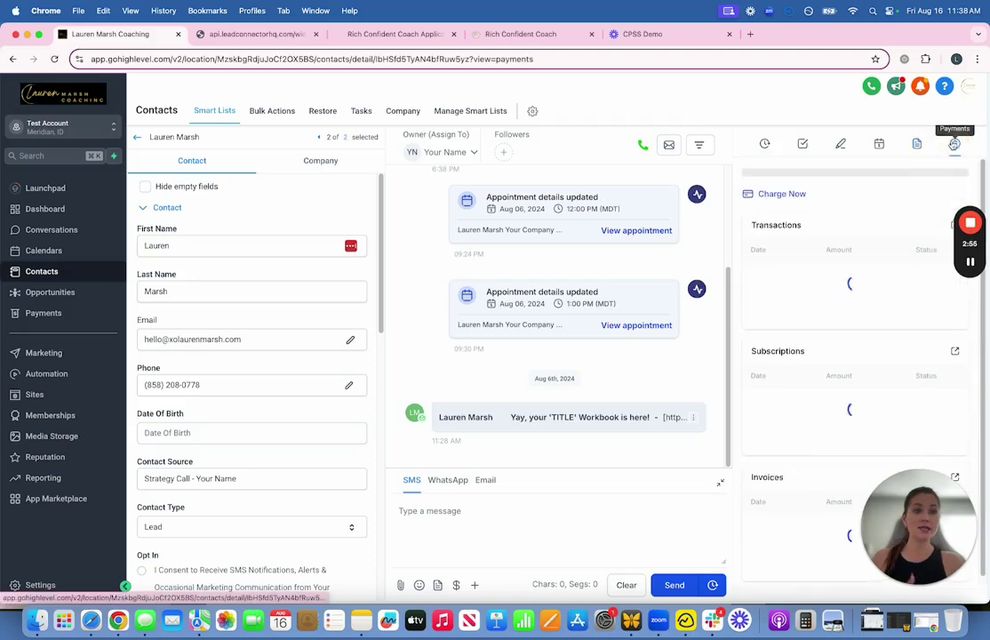
mouse_move(971, 278)
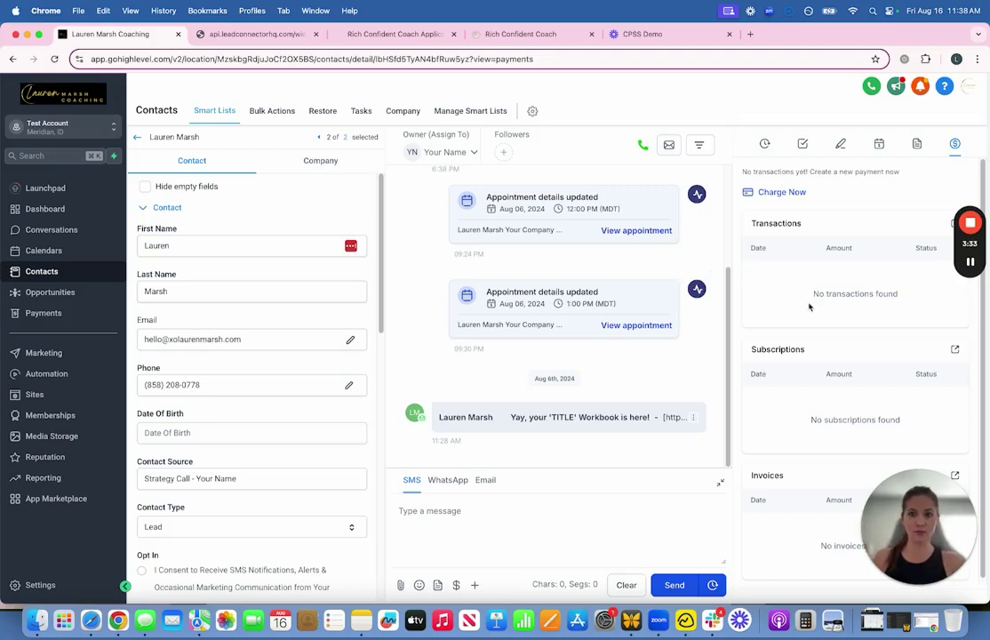
click(134, 137)
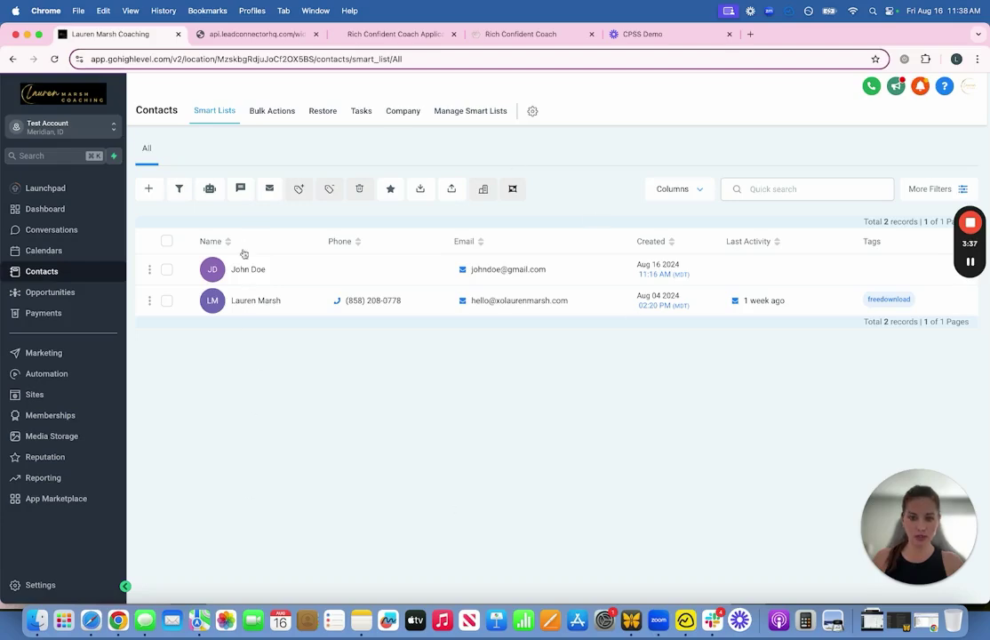
Step: Glance at More Filters, then select both records in the All contacts list
click(941, 189)
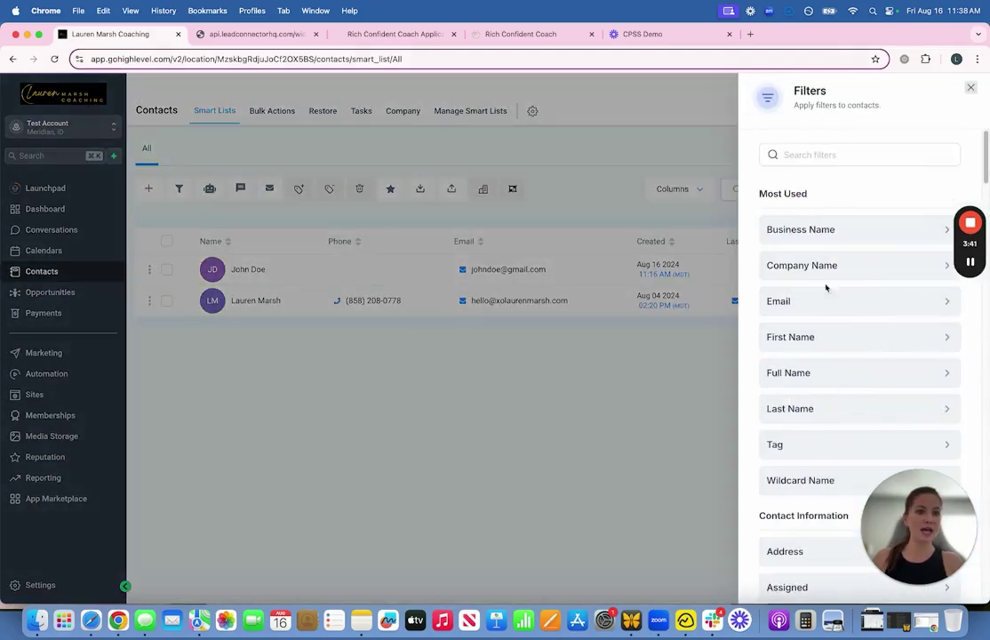
click(972, 88)
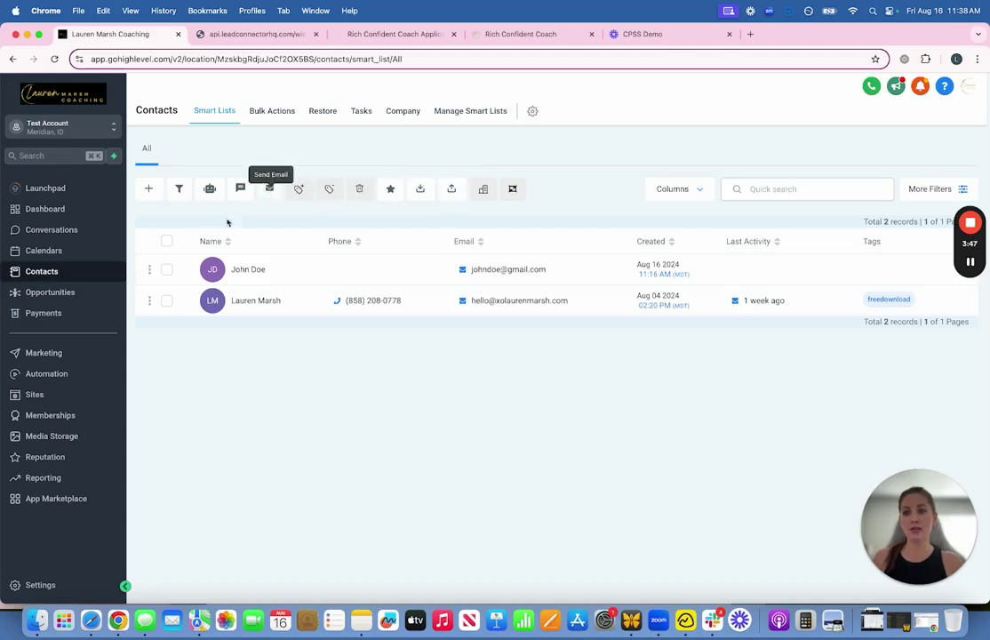
click(166, 240)
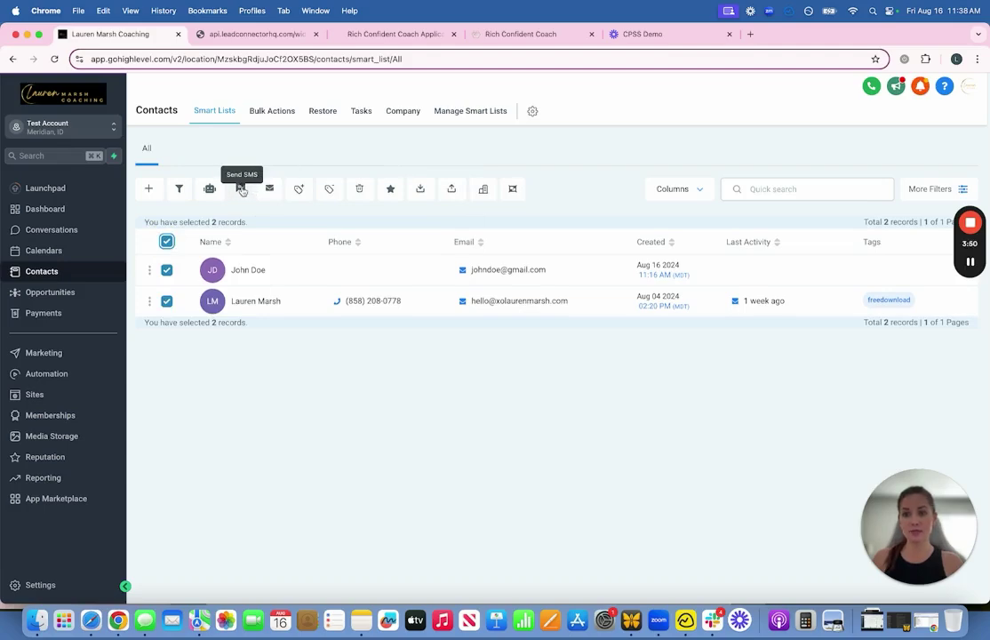
Step: Look over the Add Contact form and close it without saving
click(147, 191)
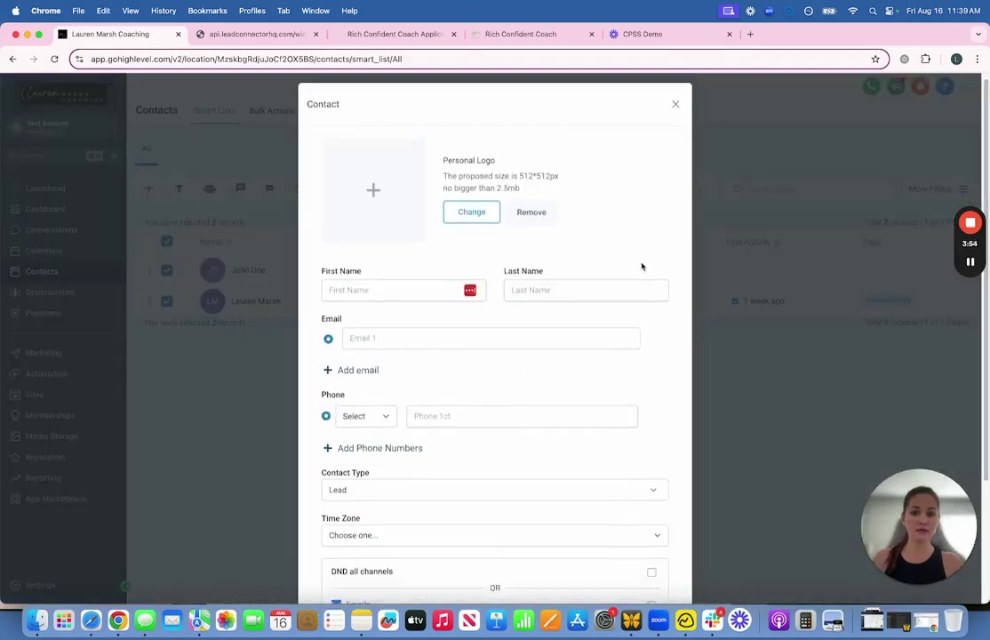
scroll(661, 195, down, 4)
scroll(677, 102, up, 4)
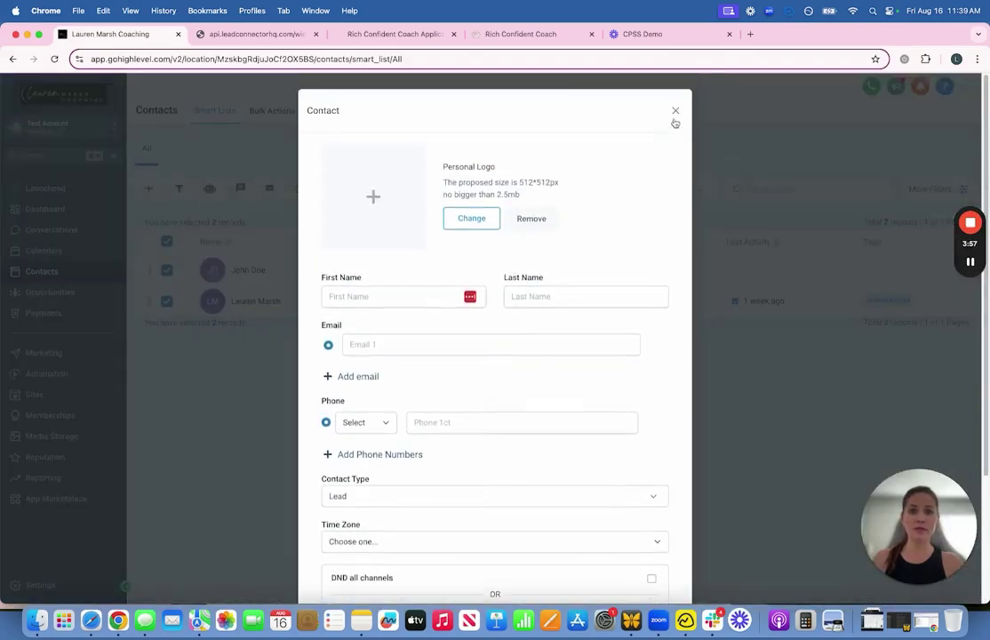
click(675, 112)
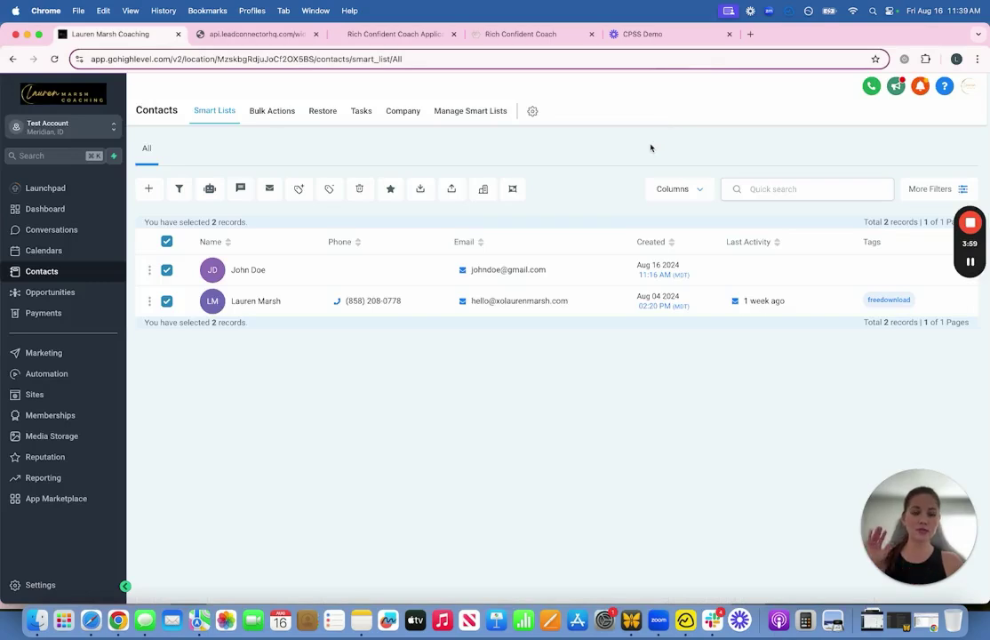
Step: Scroll the Unread conversations and click into the Instagram DM thread's reply box
mouse_move(571, 316)
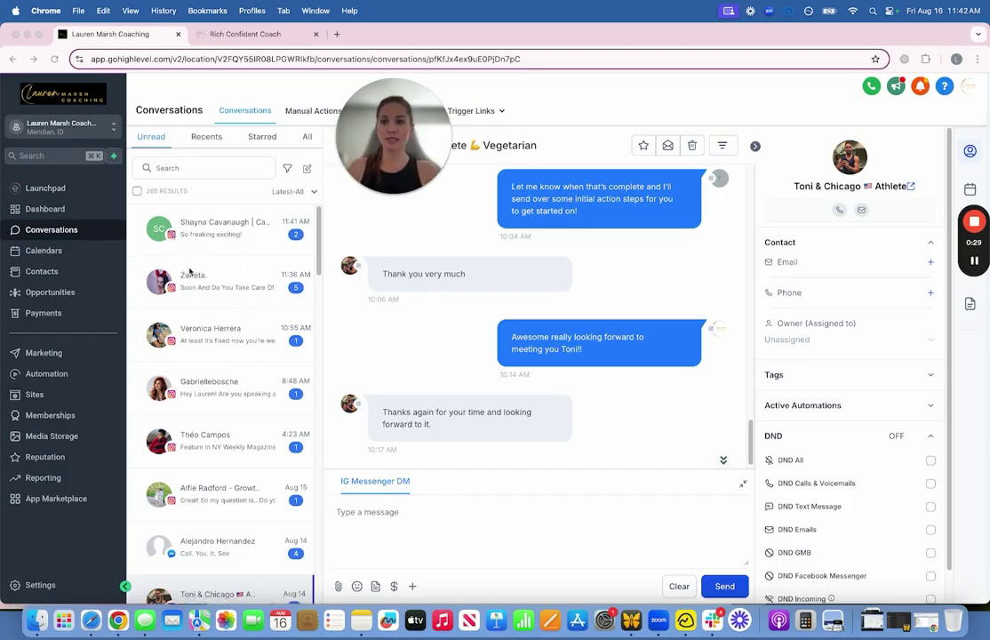
scroll(190, 258, down, 2)
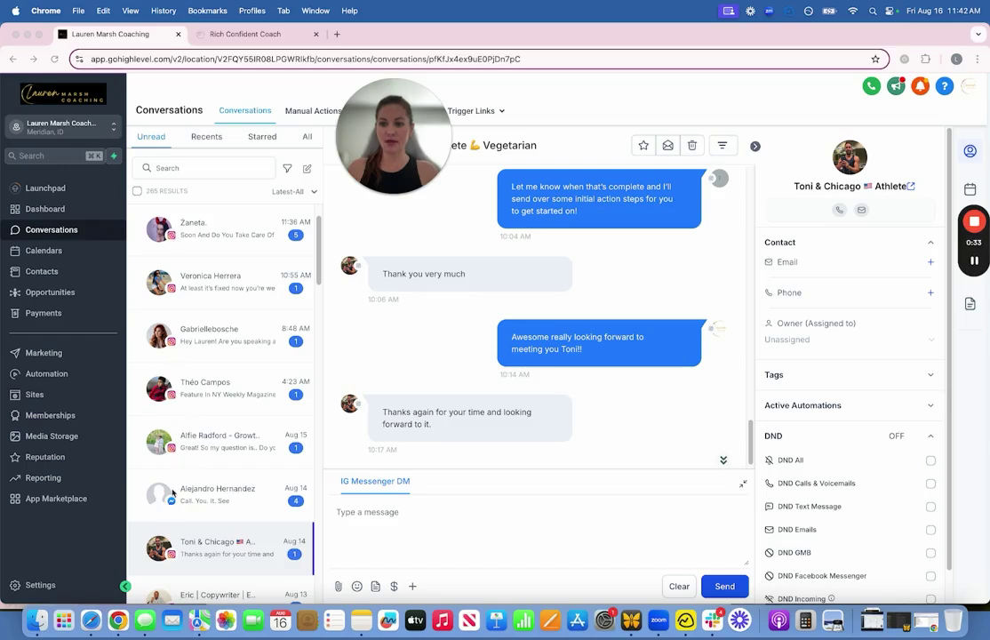
scroll(172, 491, down, 3)
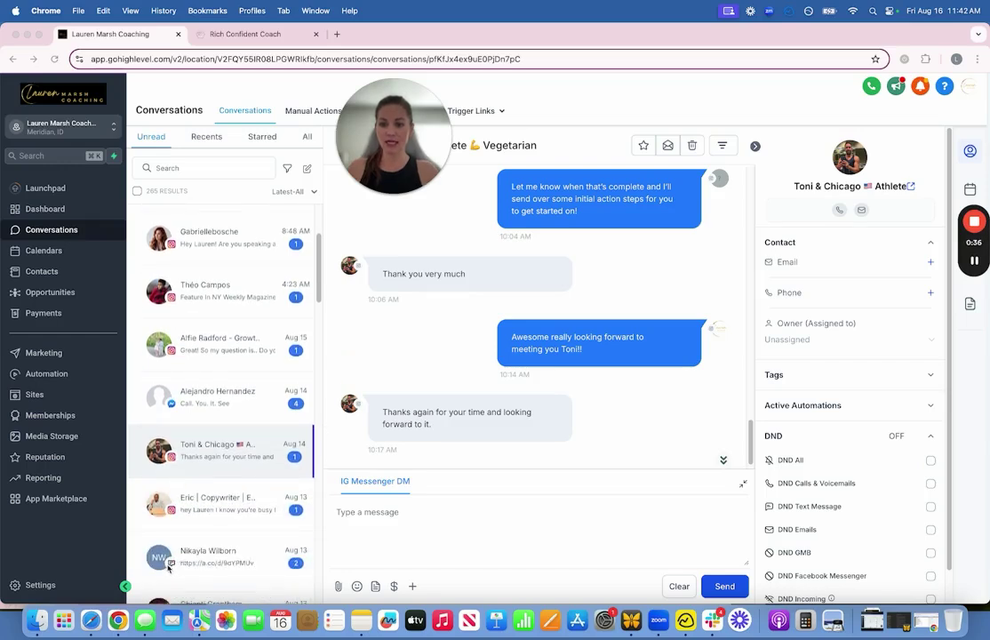
scroll(167, 427, up, 3)
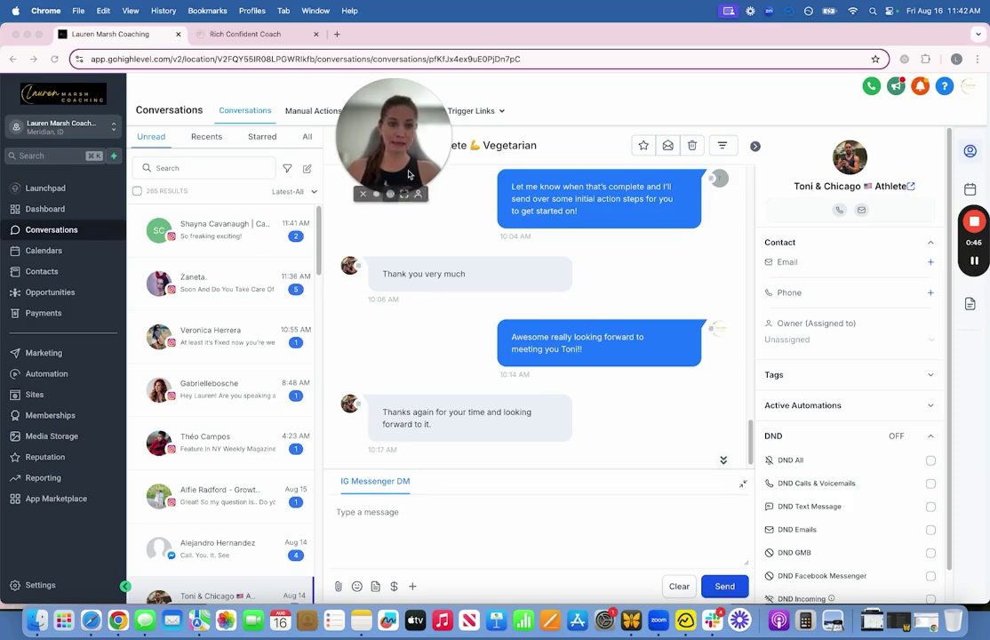
scroll(453, 400, down, 1)
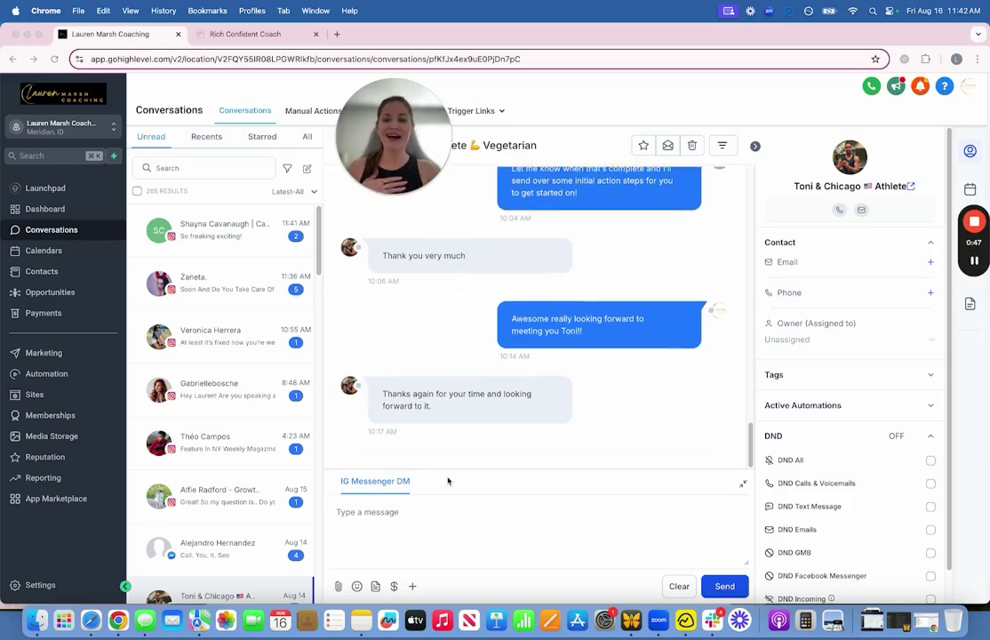
click(382, 516)
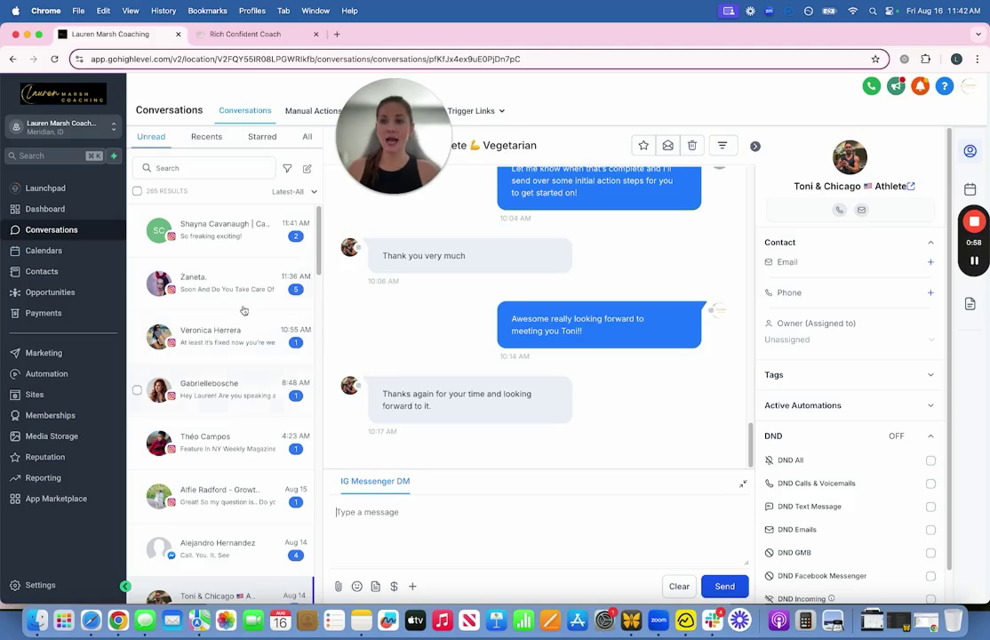
mouse_move(974, 267)
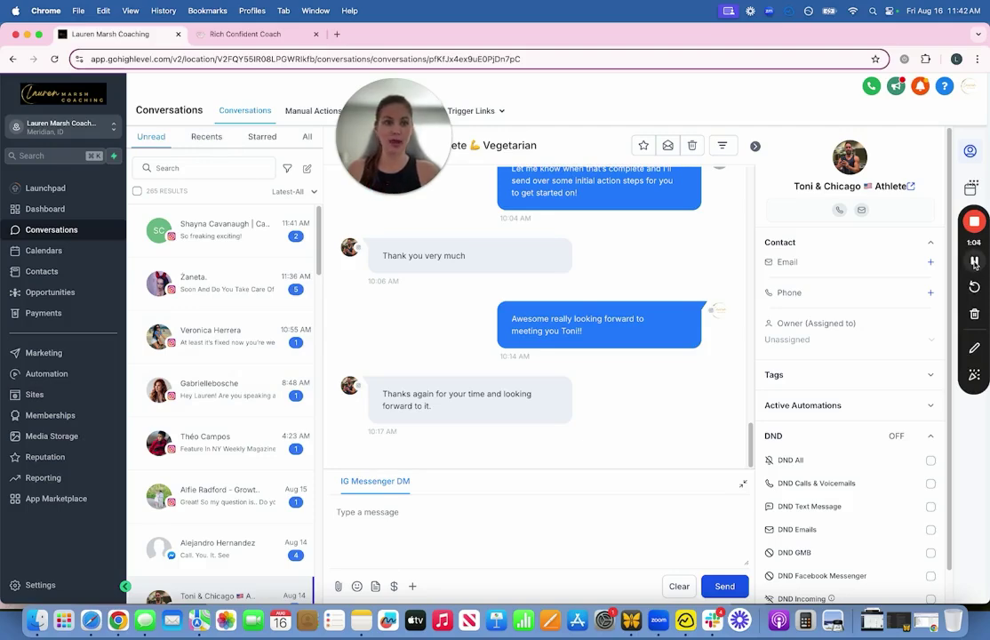
click(974, 262)
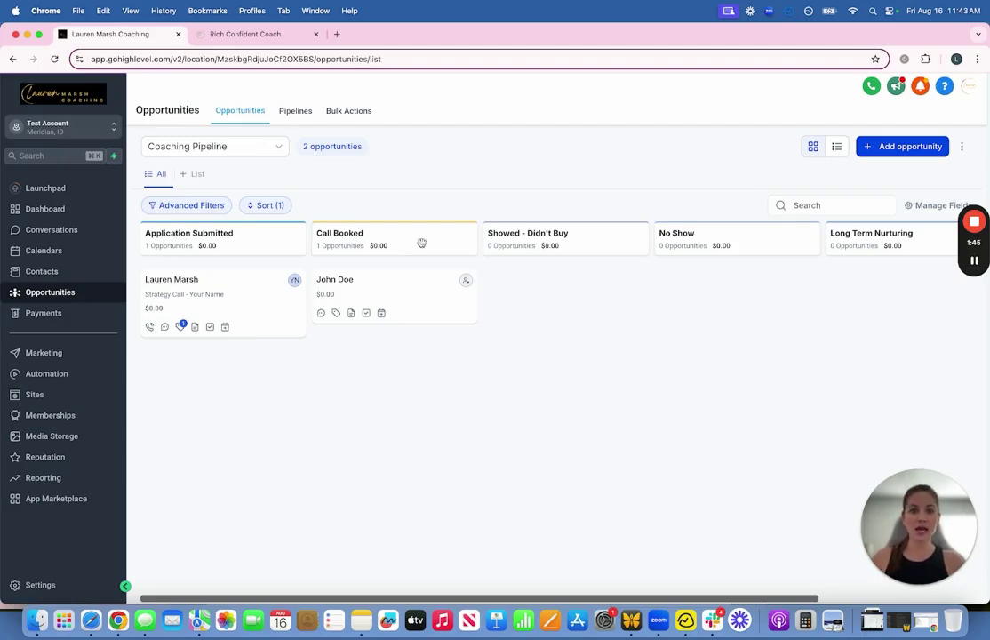
Step: Drag the Call Booked opportunity card into the Application Submitted column
drag(537, 599, 445, 612)
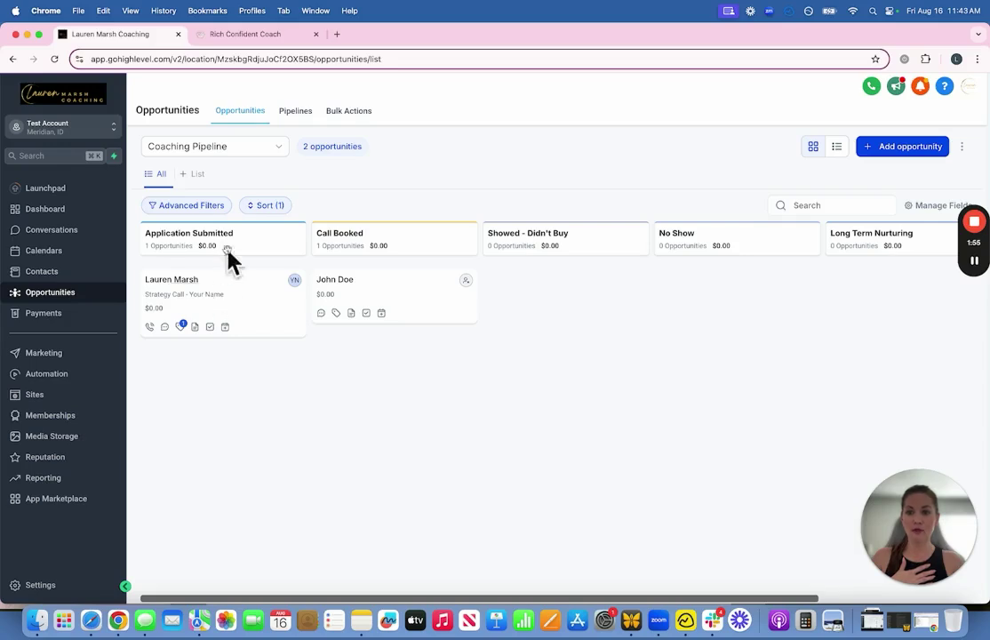
drag(393, 282, 214, 370)
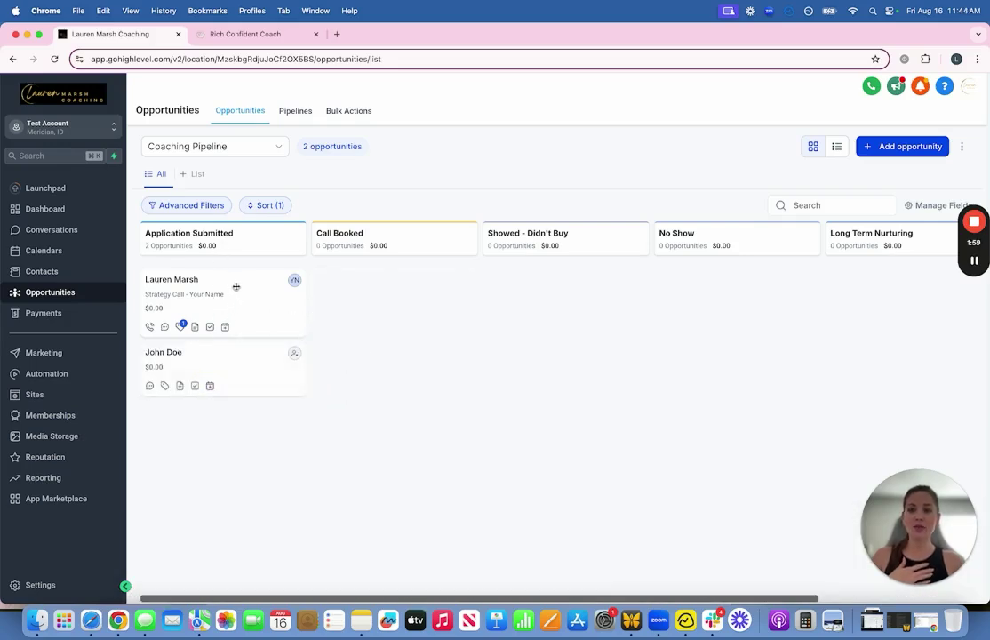
Step: Change the first opportunity's value to $5500, update it, and return to the pipeline board
click(221, 284)
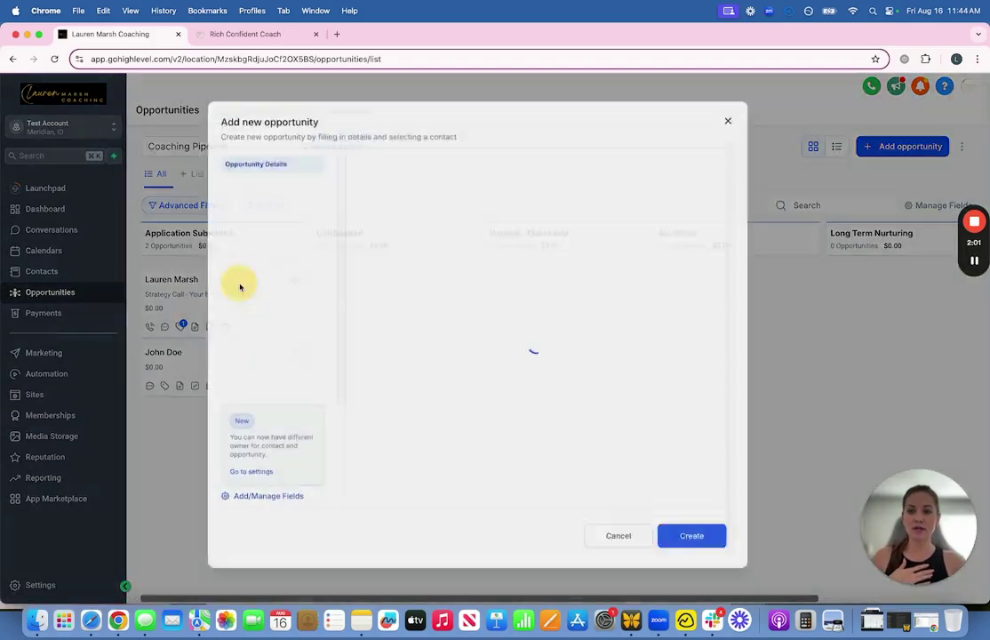
scroll(569, 311, down, 3)
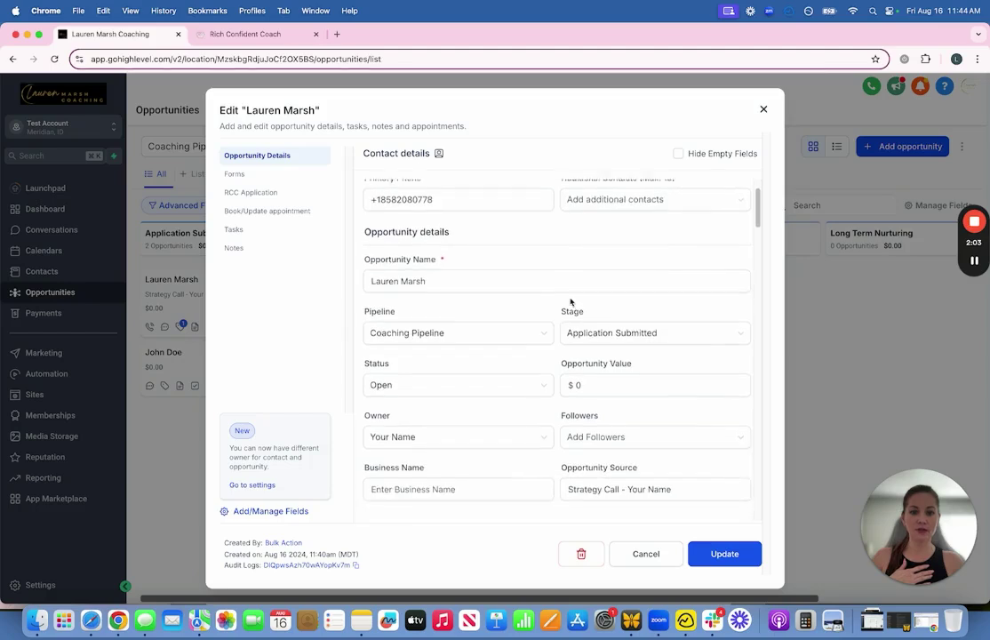
double_click(601, 301)
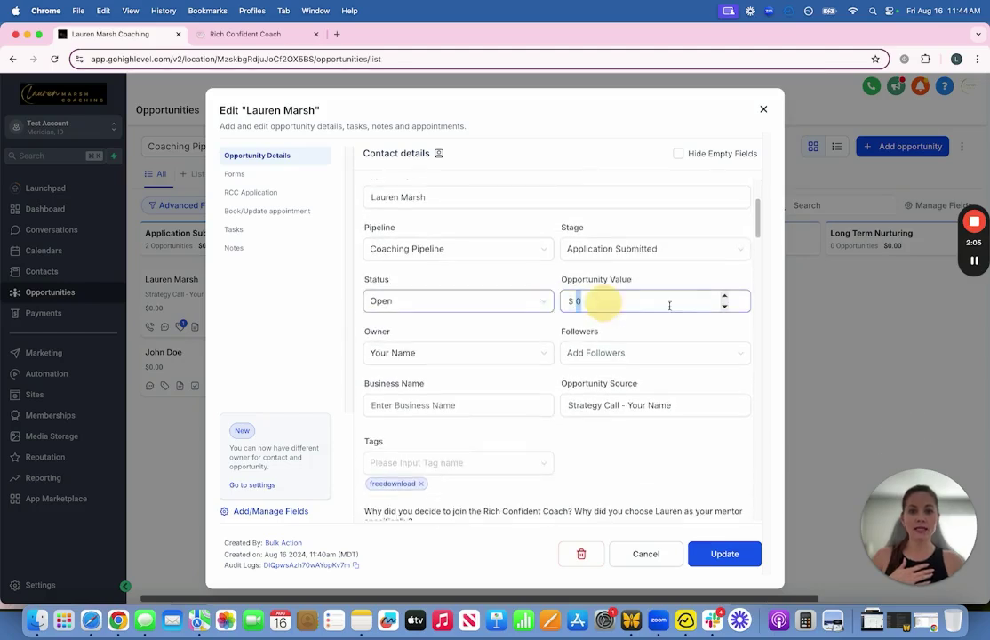
text(5500)
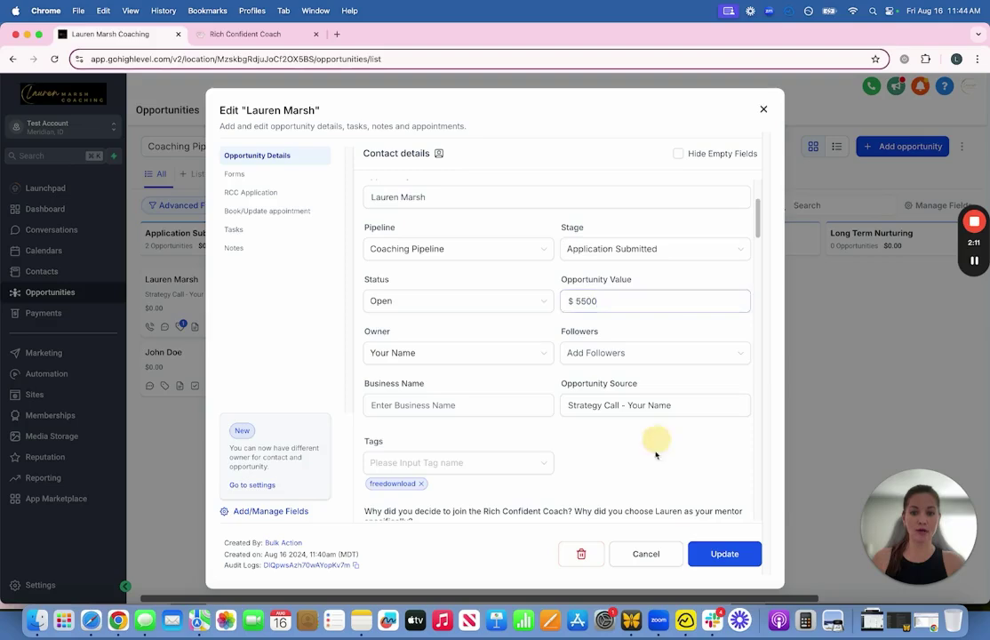
scroll(623, 445, down, 3)
scroll(621, 388, down, 5)
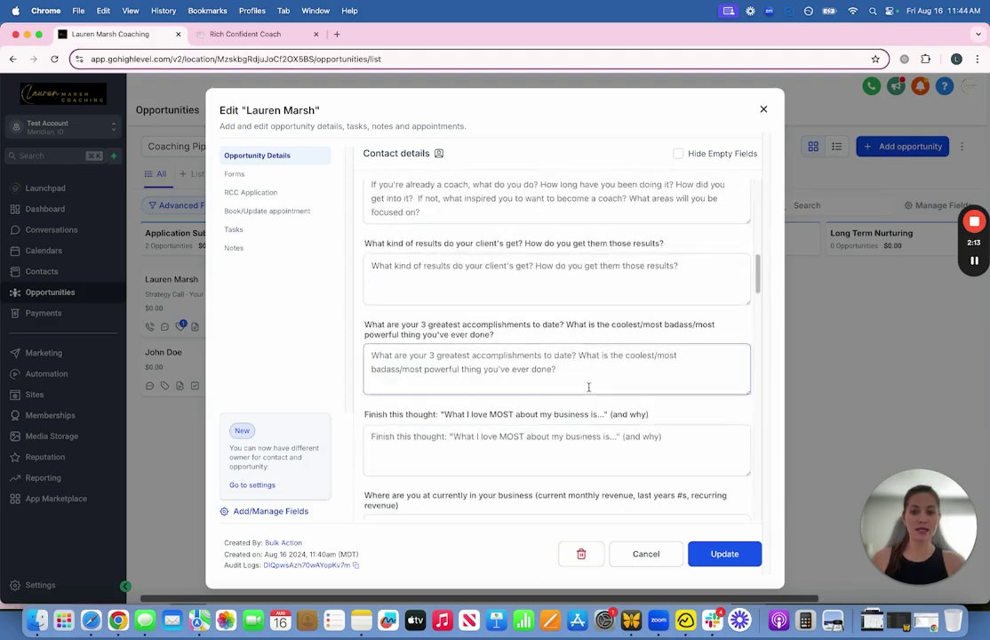
scroll(622, 405, up, 10)
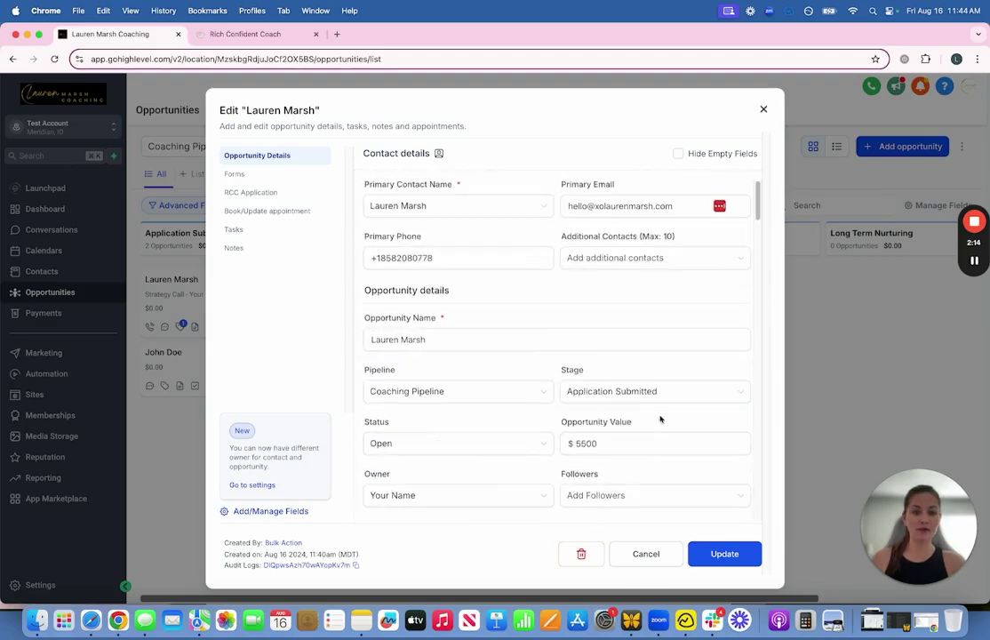
click(719, 554)
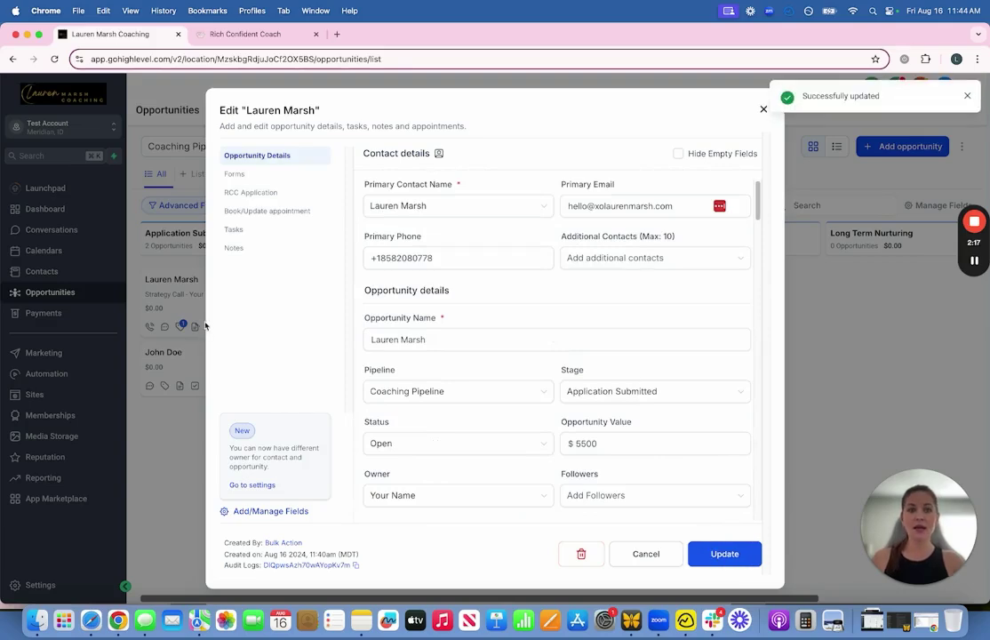
click(177, 452)
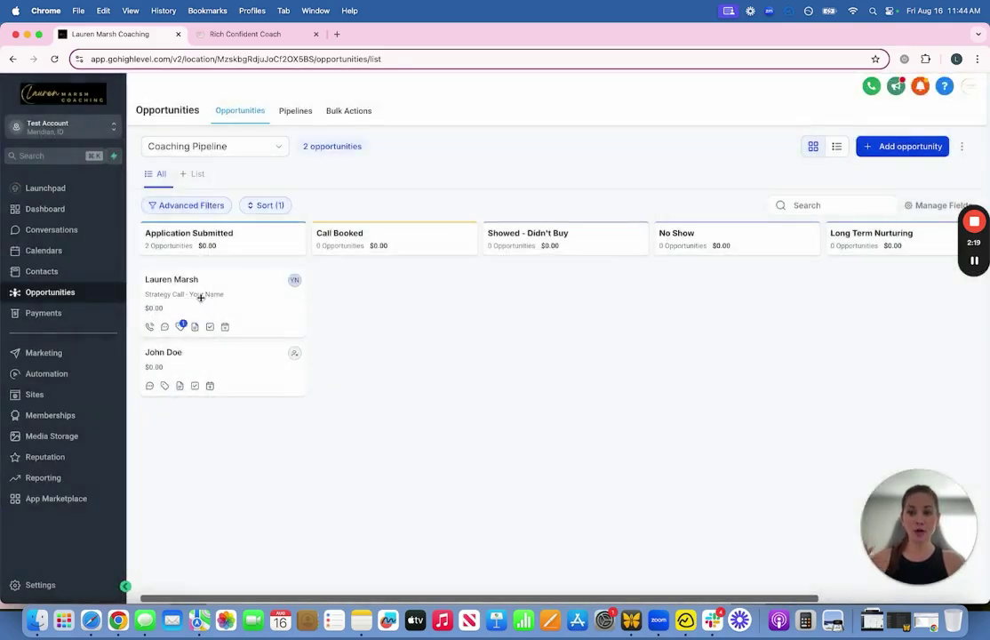
Step: Drag the opportunity through Call Booked and Showed - Didn't Buy into Long Term Nurturing
drag(219, 290, 387, 285)
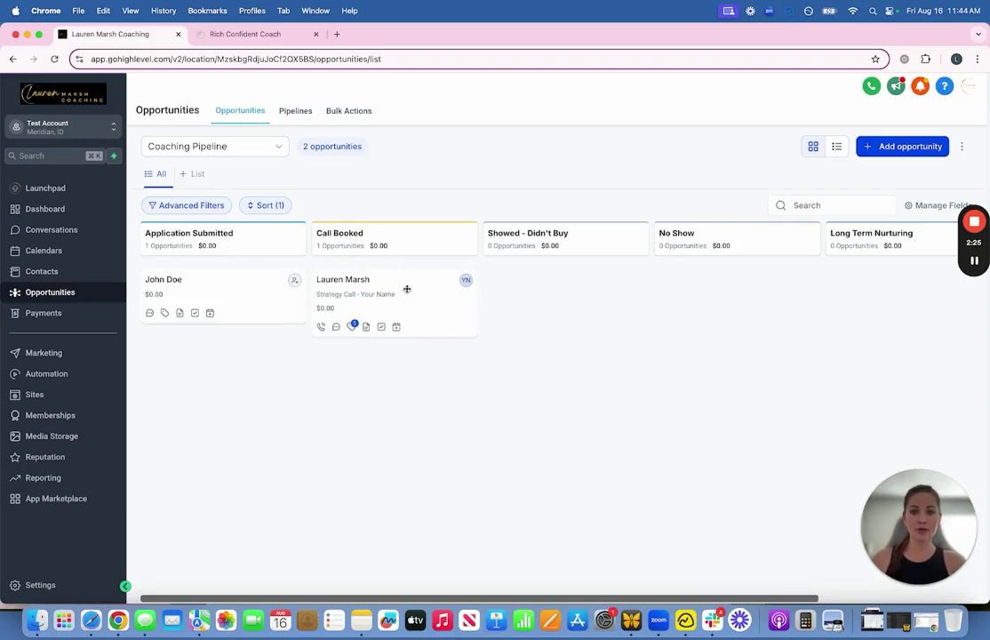
drag(406, 289, 738, 287)
drag(631, 594, 785, 594)
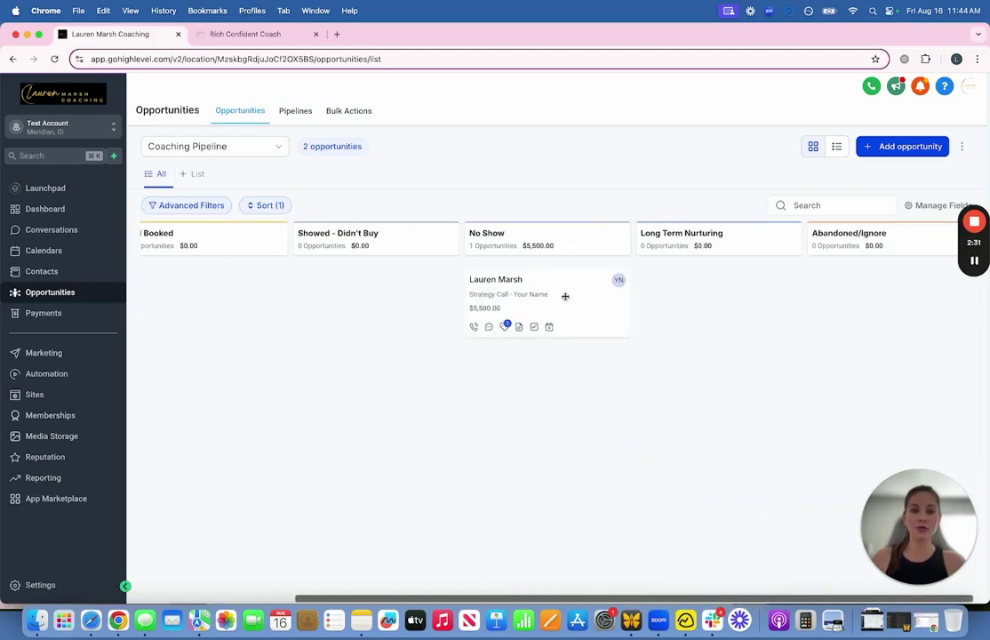
drag(563, 283, 731, 270)
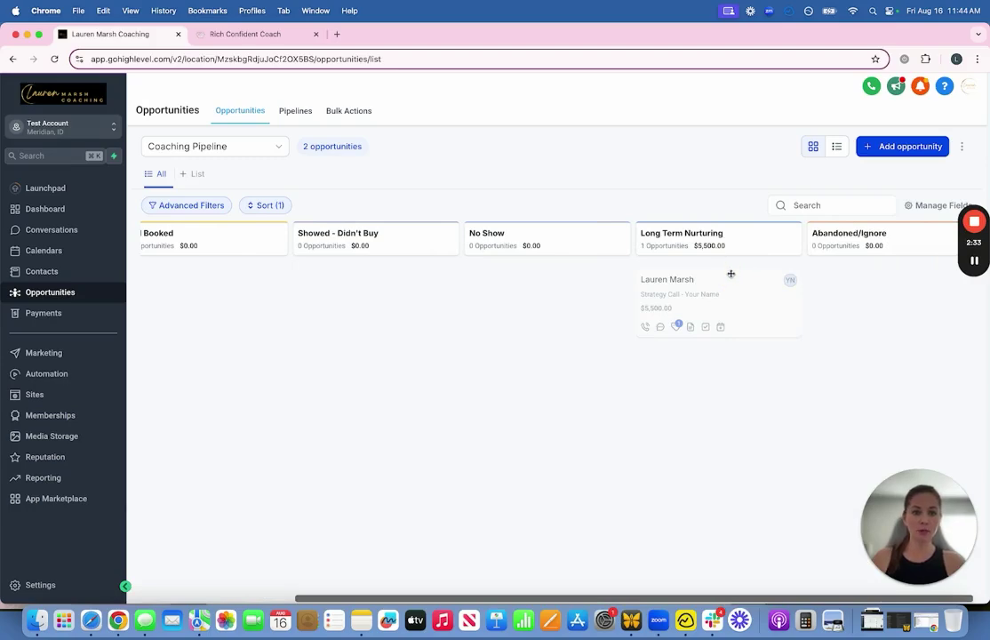
Step: Set the opportunity's status to Won and save the change
click(739, 282)
scroll(545, 330, down, 1)
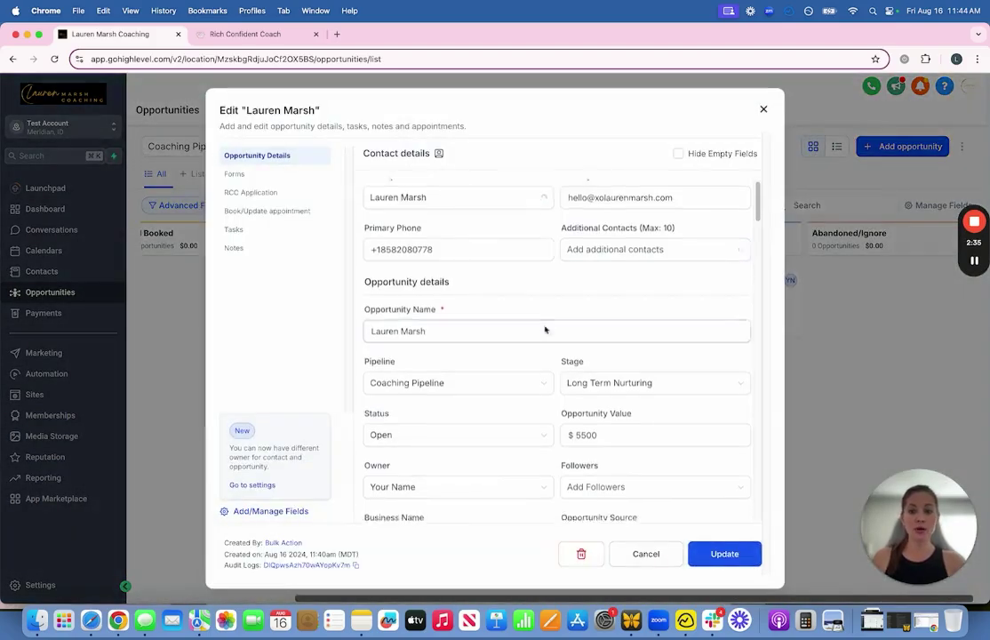
scroll(545, 330, down, 3)
click(513, 318)
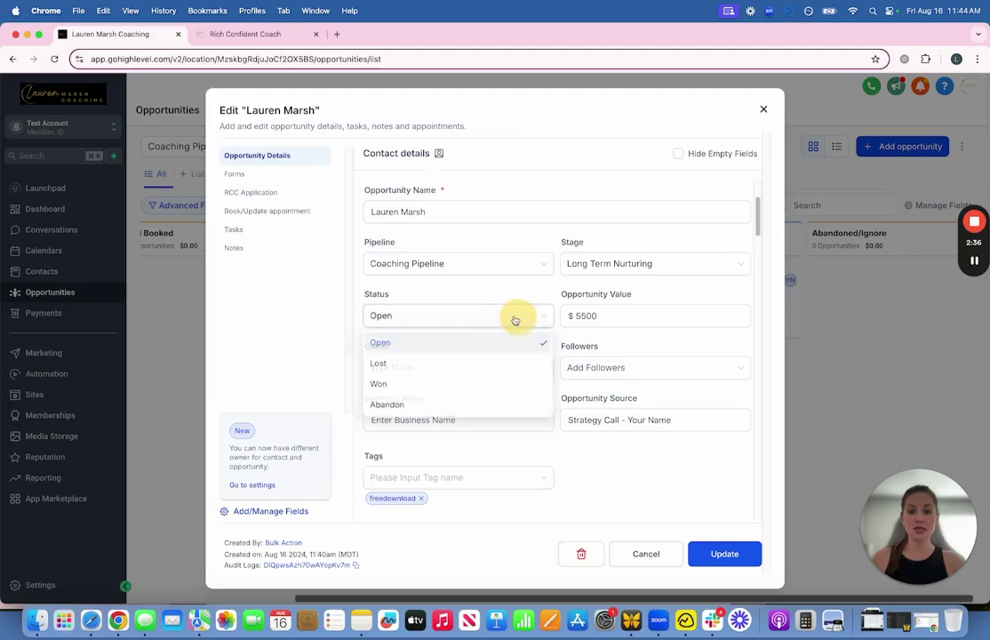
click(388, 388)
click(719, 553)
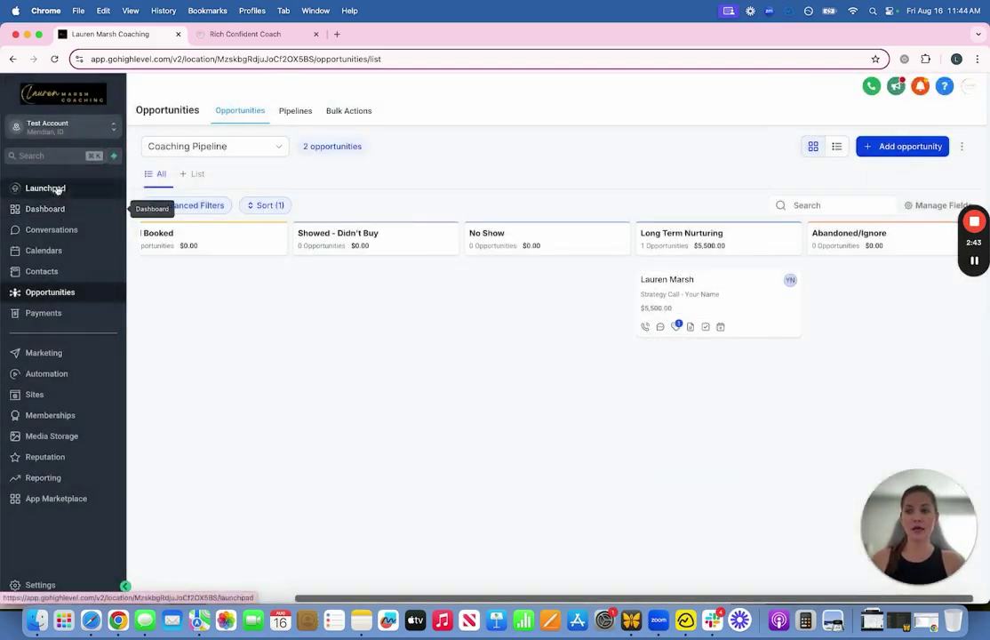
click(57, 209)
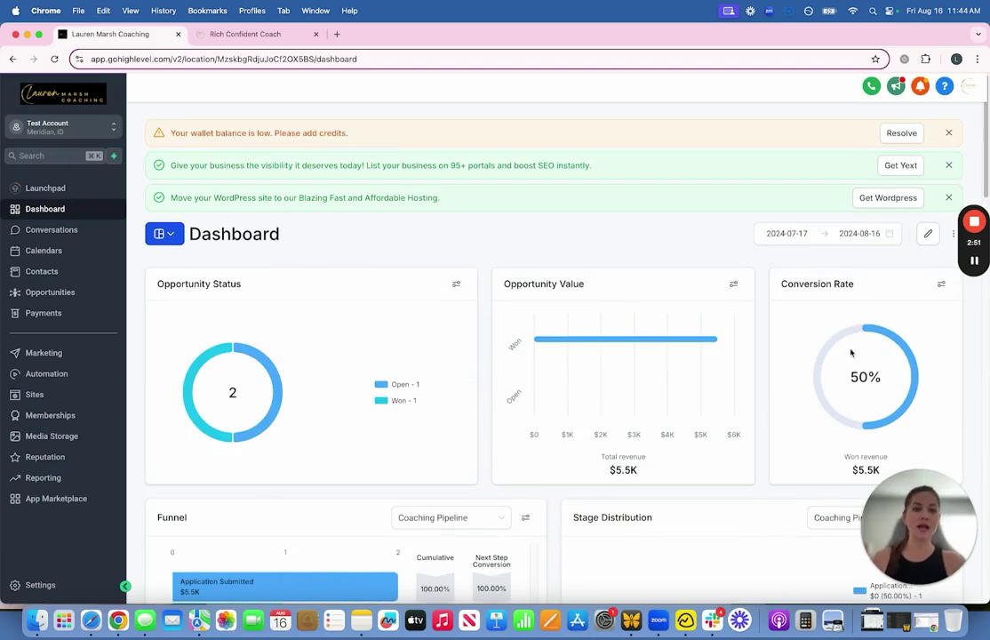
Step: Scroll through the dashboard's opportunity status and value charts, then return to Opportunities
scroll(792, 311, down, 4)
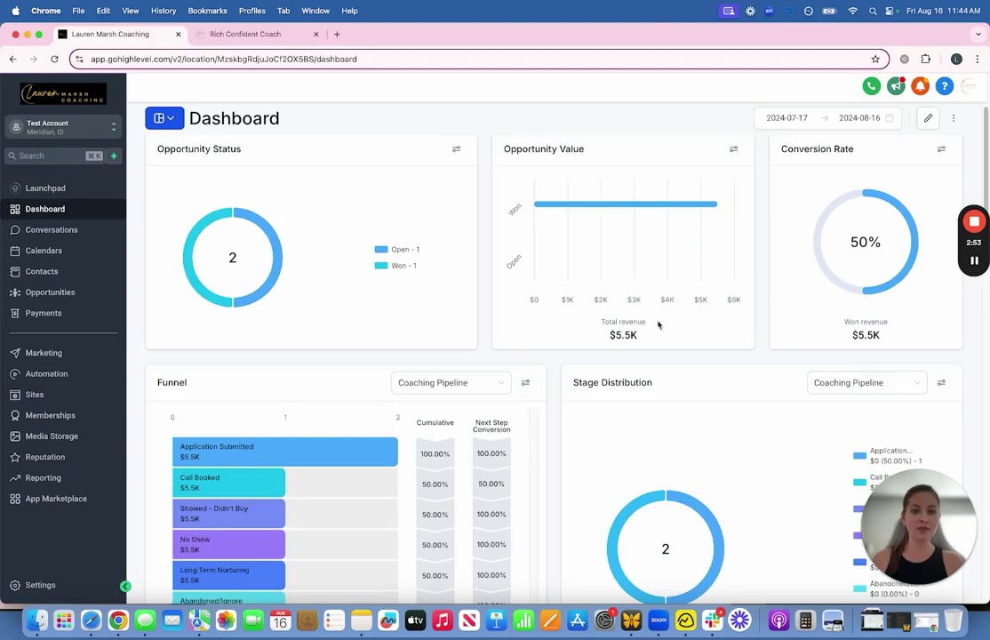
scroll(640, 329, down, 6)
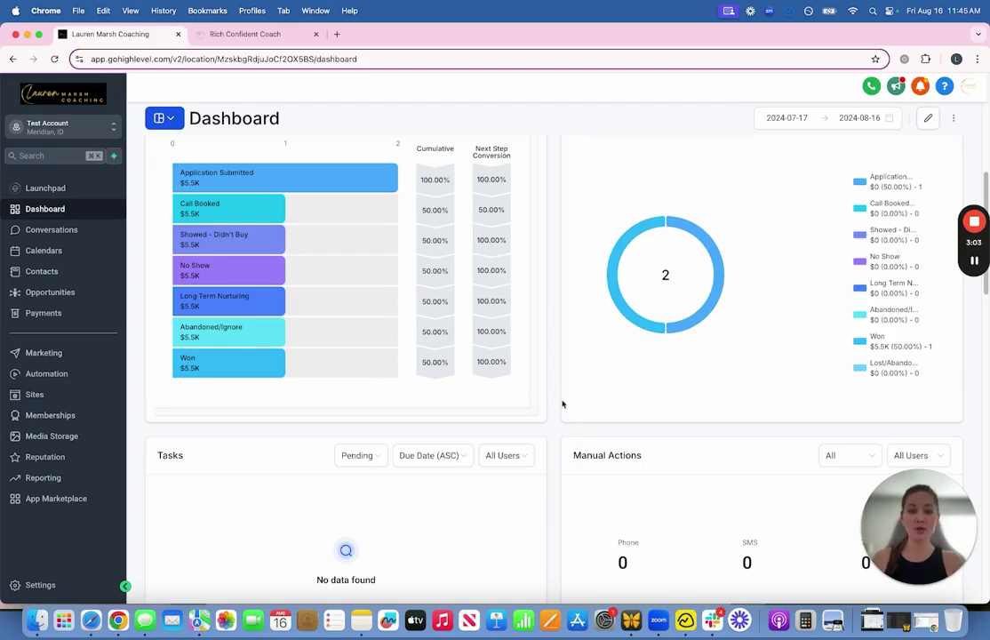
click(40, 291)
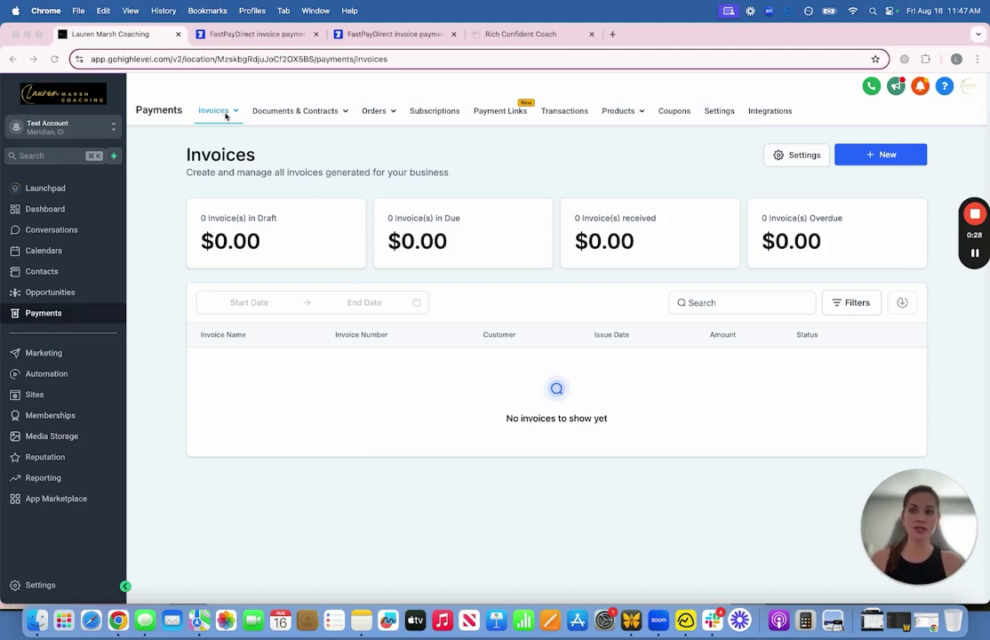
mouse_move(213, 110)
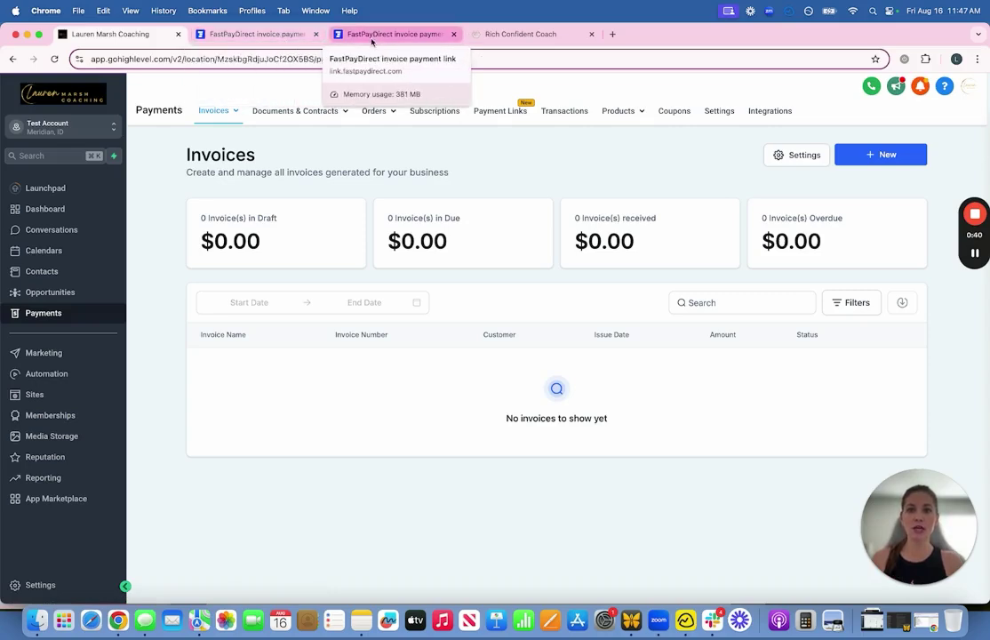
click(281, 35)
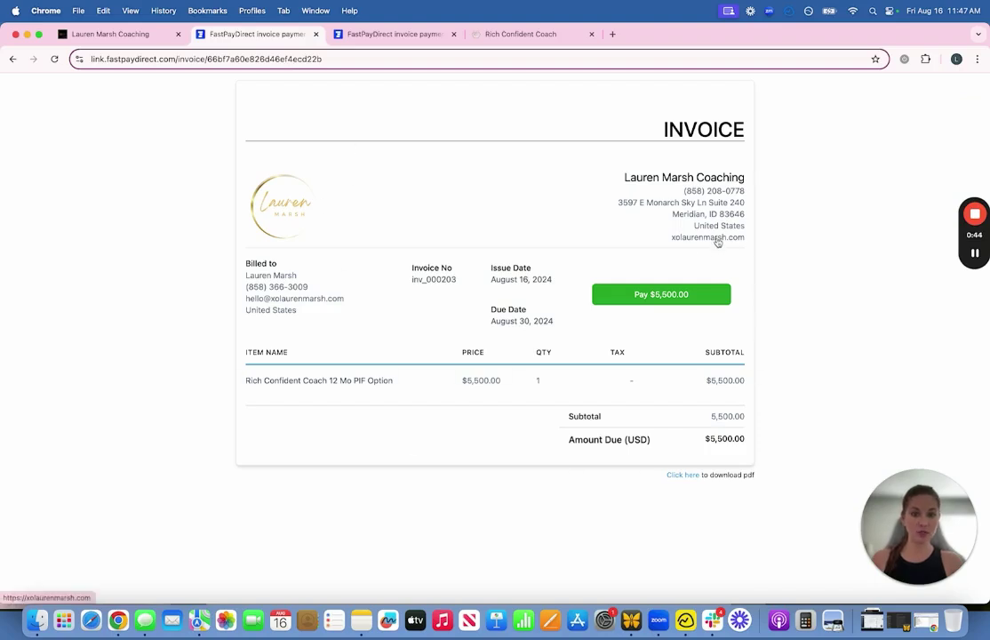
click(668, 297)
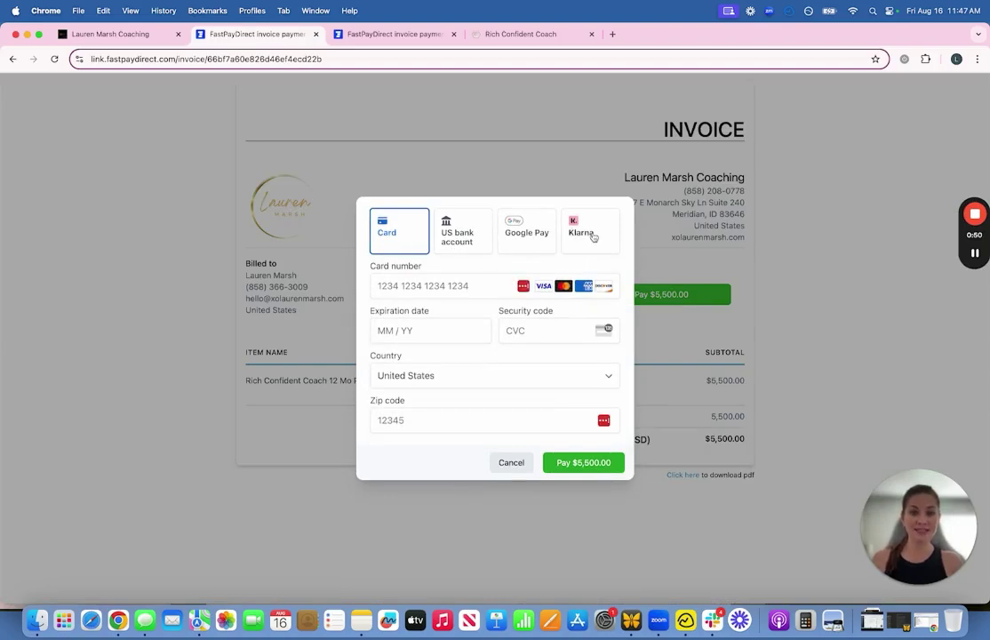
click(591, 233)
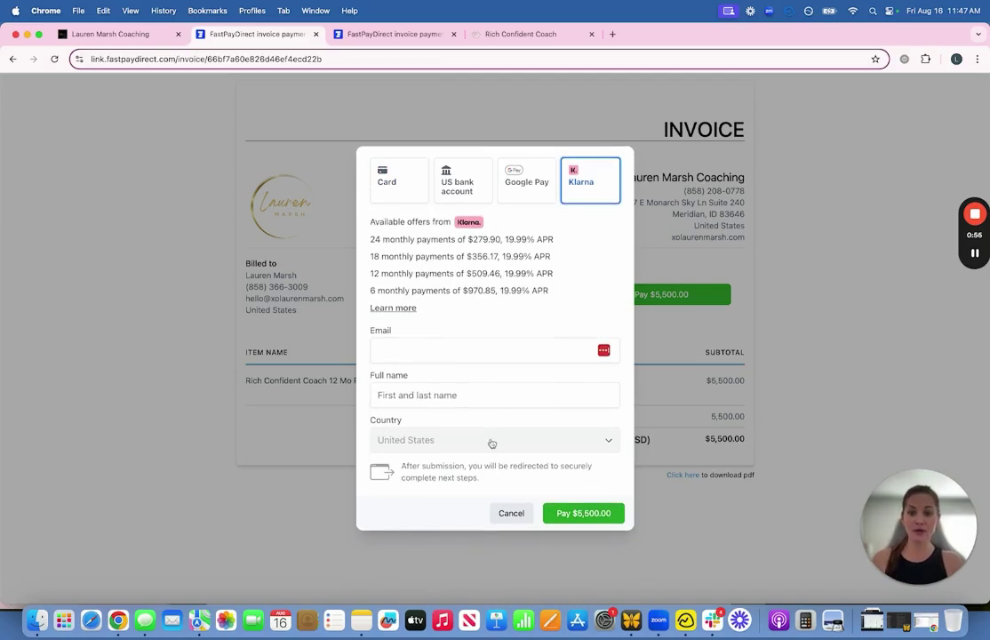
click(515, 520)
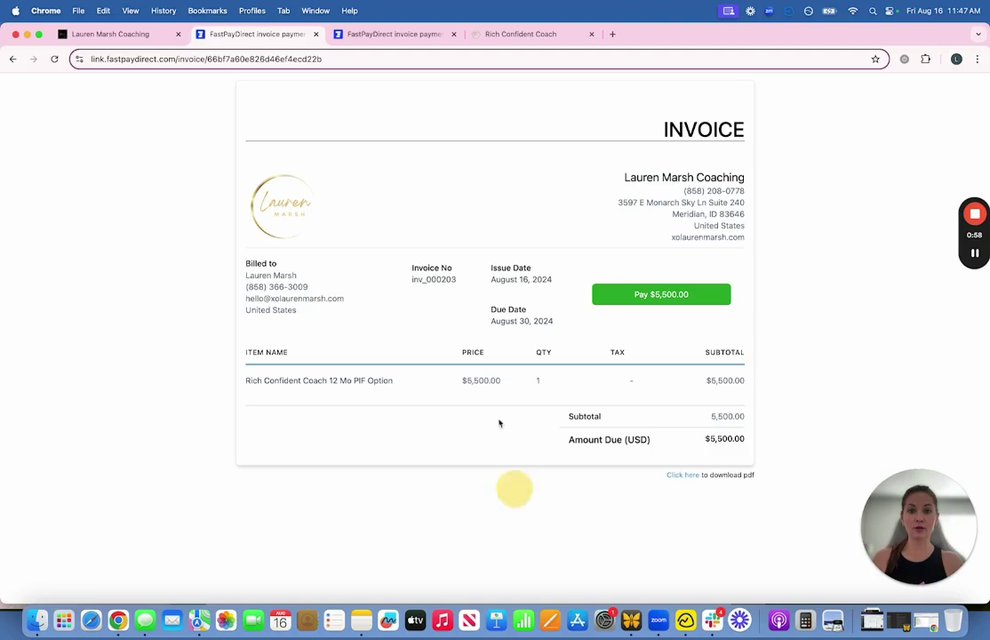
click(383, 35)
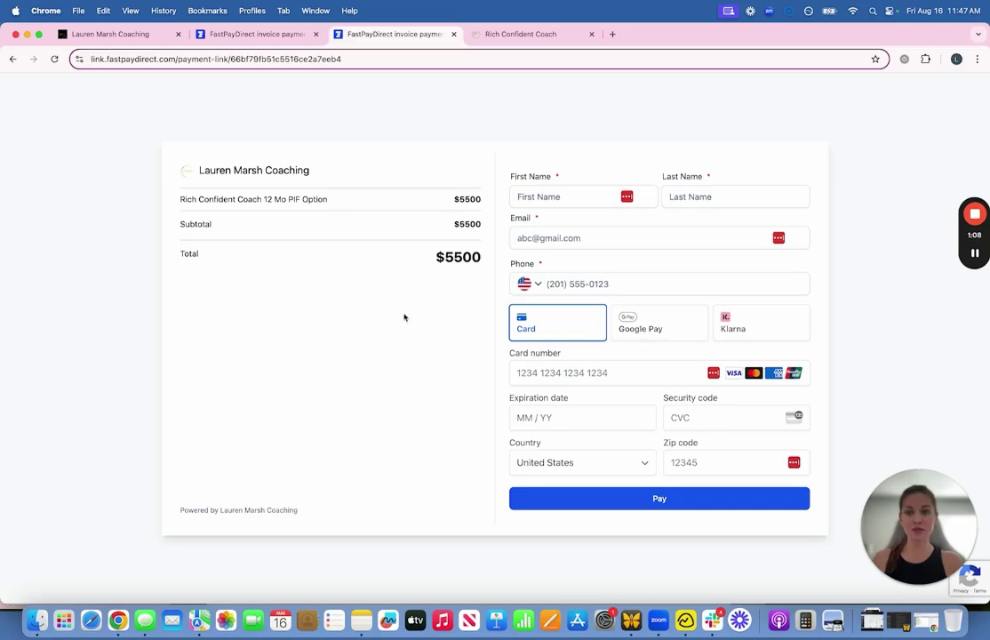
click(139, 34)
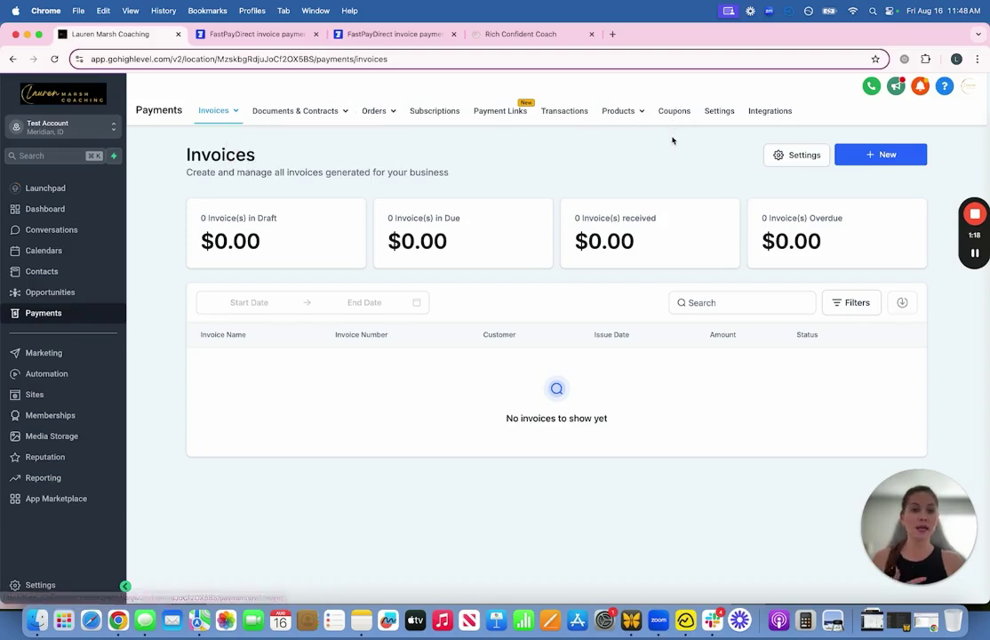
Step: Ignore the red failed-payments warning banner on the Payments page
mouse_move(318, 116)
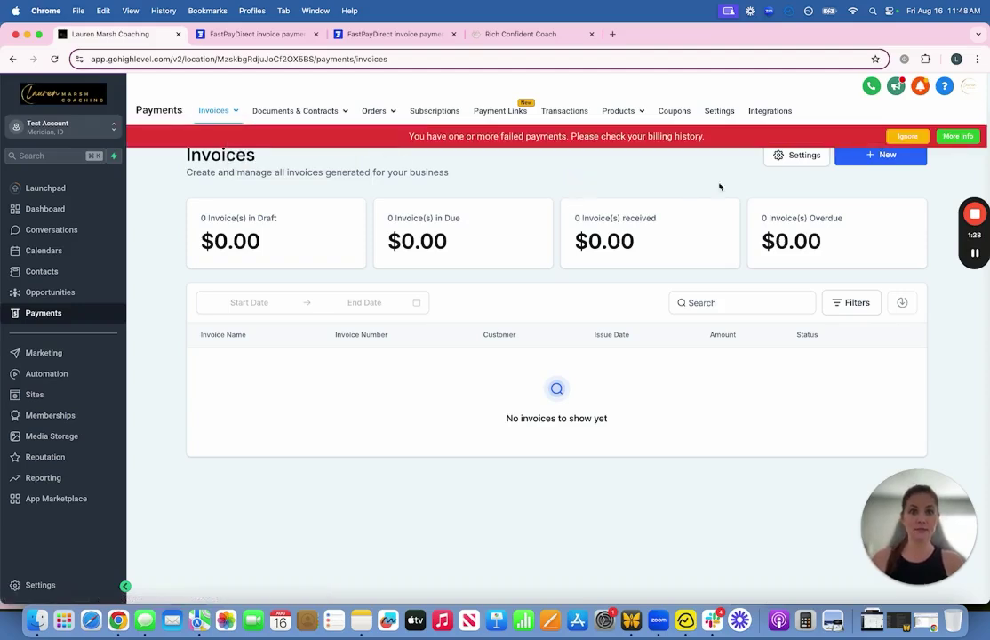
click(907, 136)
mouse_move(977, 255)
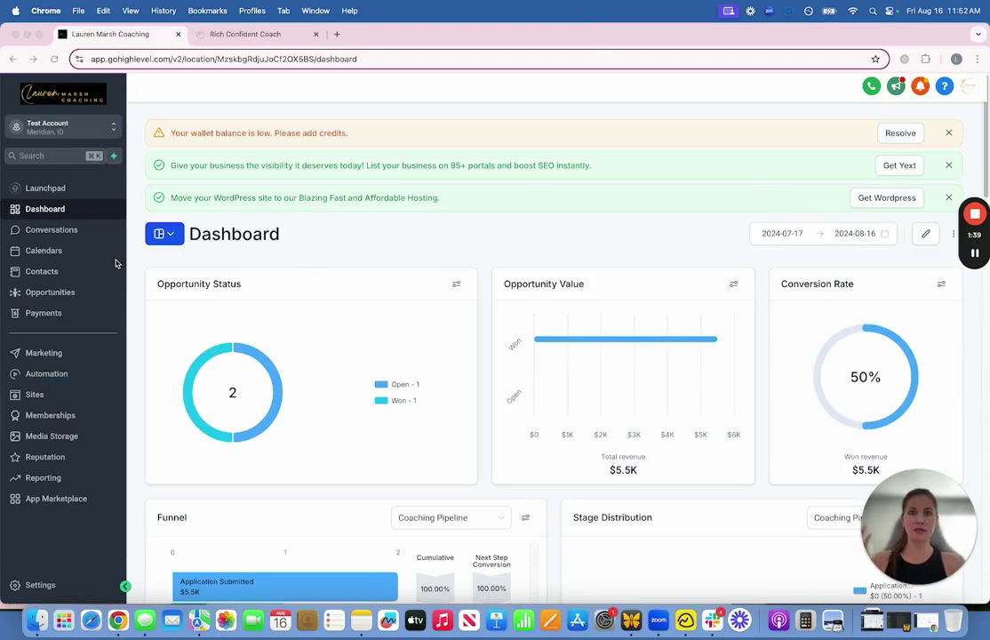
Step: Visit Conversations, Calendars, Contacts, Opportunities and Payments in turn
click(54, 233)
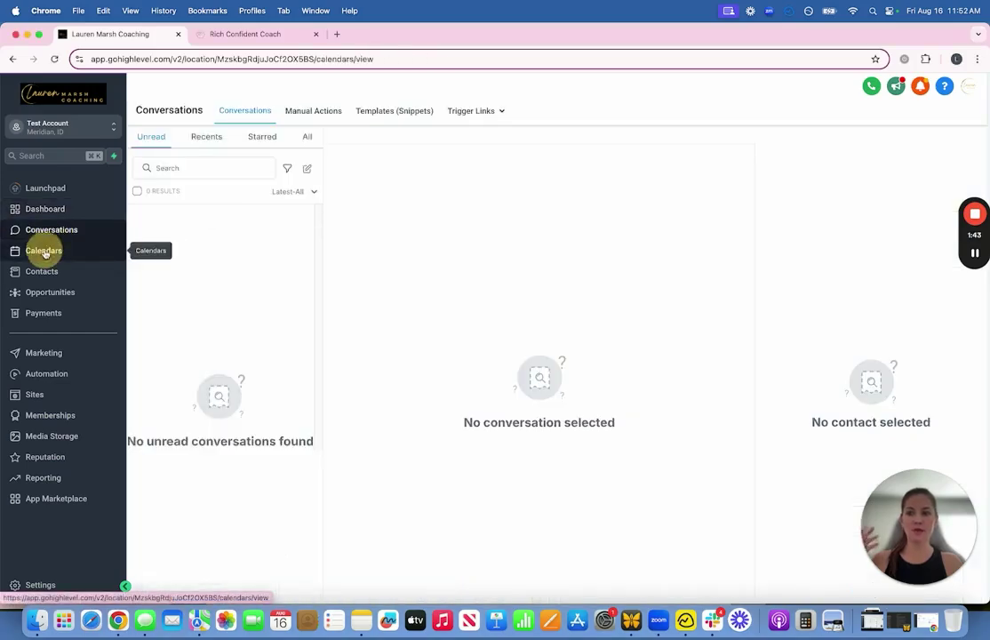
click(45, 250)
click(45, 276)
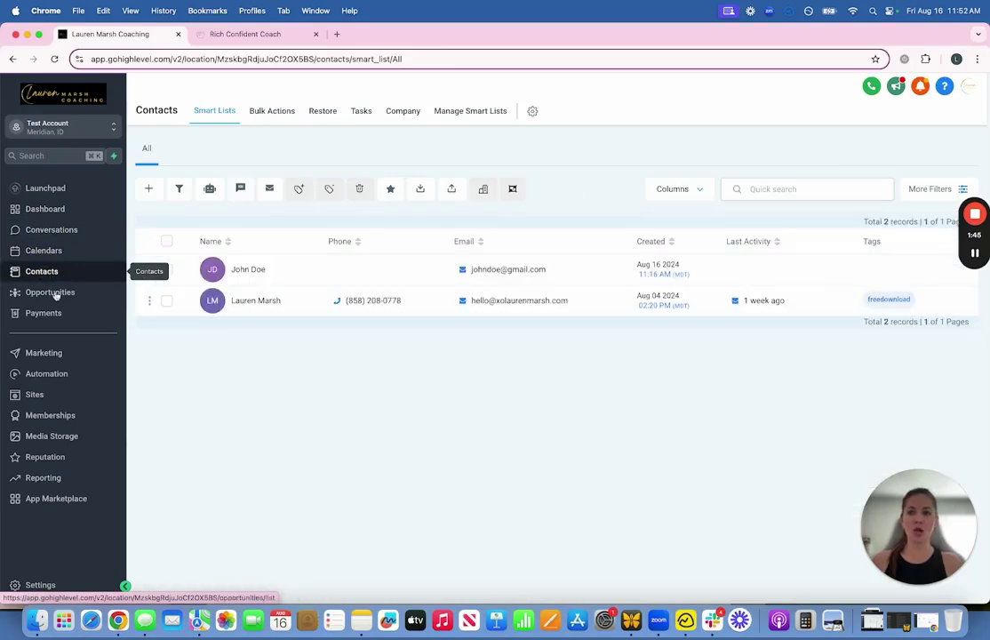
click(54, 296)
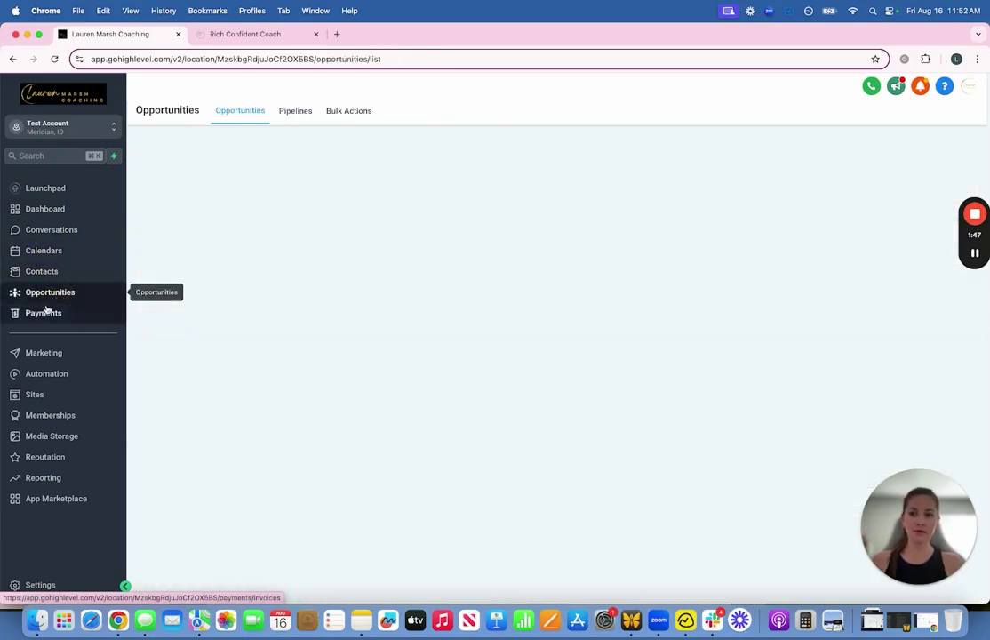
click(44, 313)
mouse_move(295, 117)
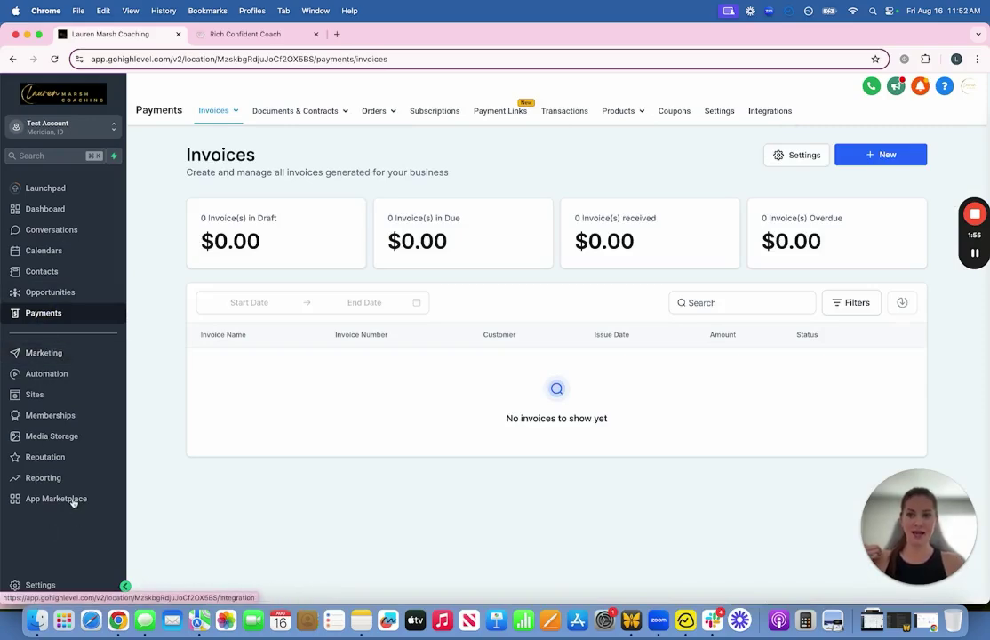
click(46, 359)
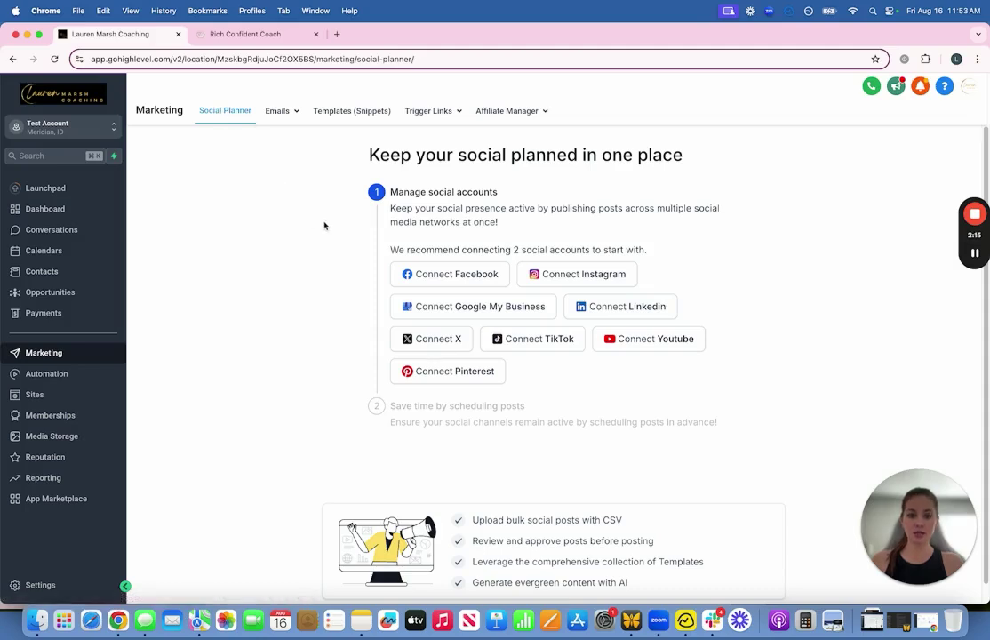
scroll(338, 267, down, 1)
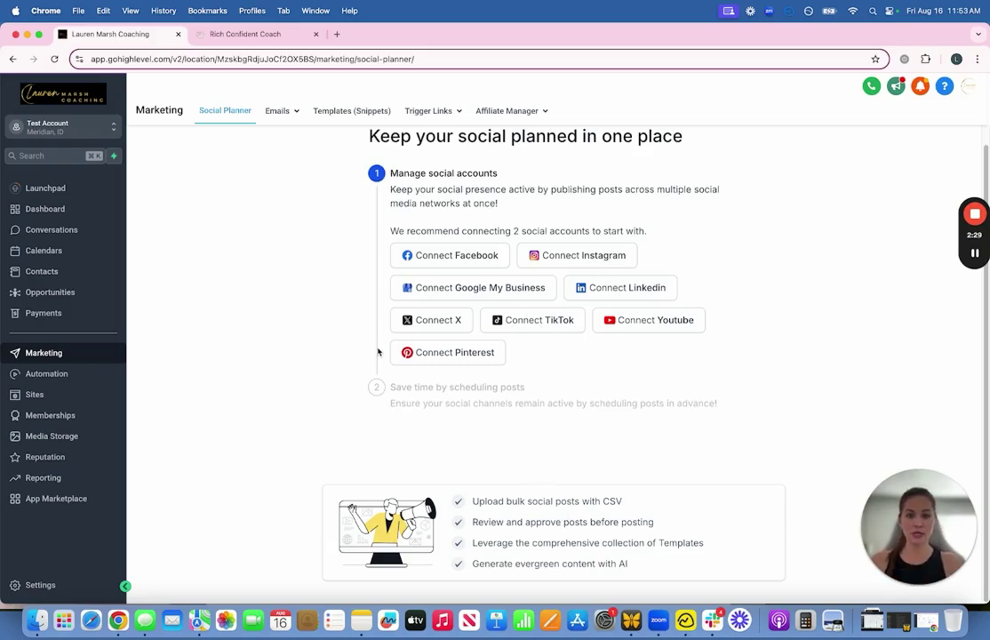
scroll(302, 338, up, 1)
Step: From Email Campaigns, create a new campaign using Free Trainings' FREE TRAINING Promo Email 1
mouse_move(283, 112)
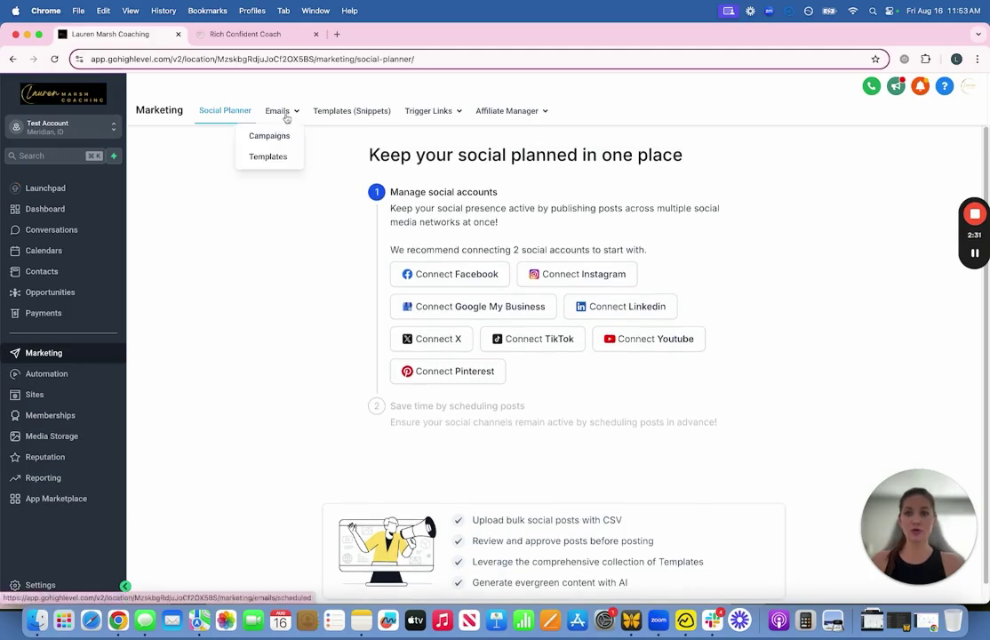
click(277, 135)
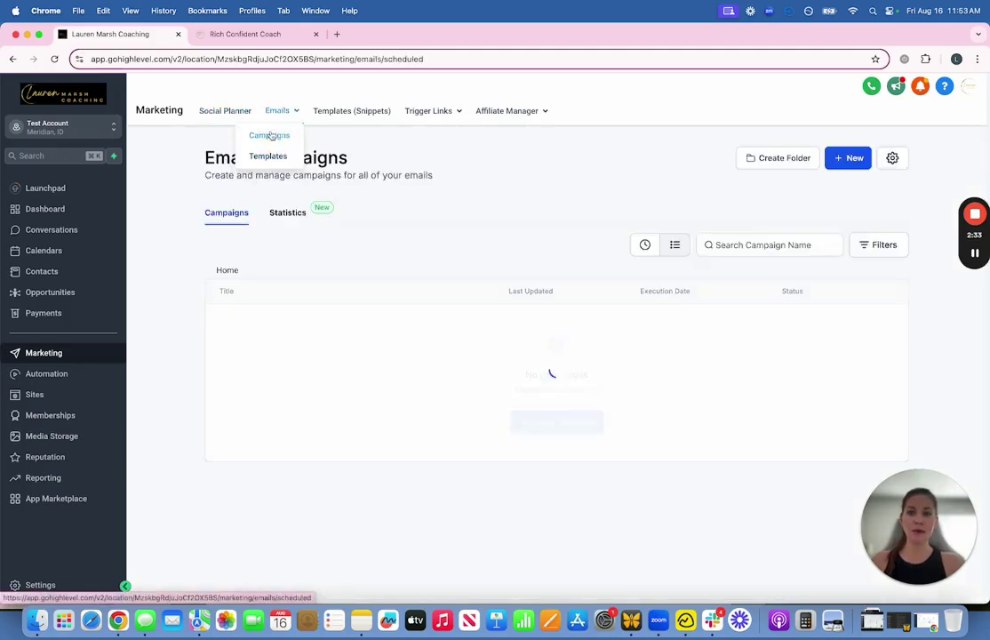
mouse_move(280, 114)
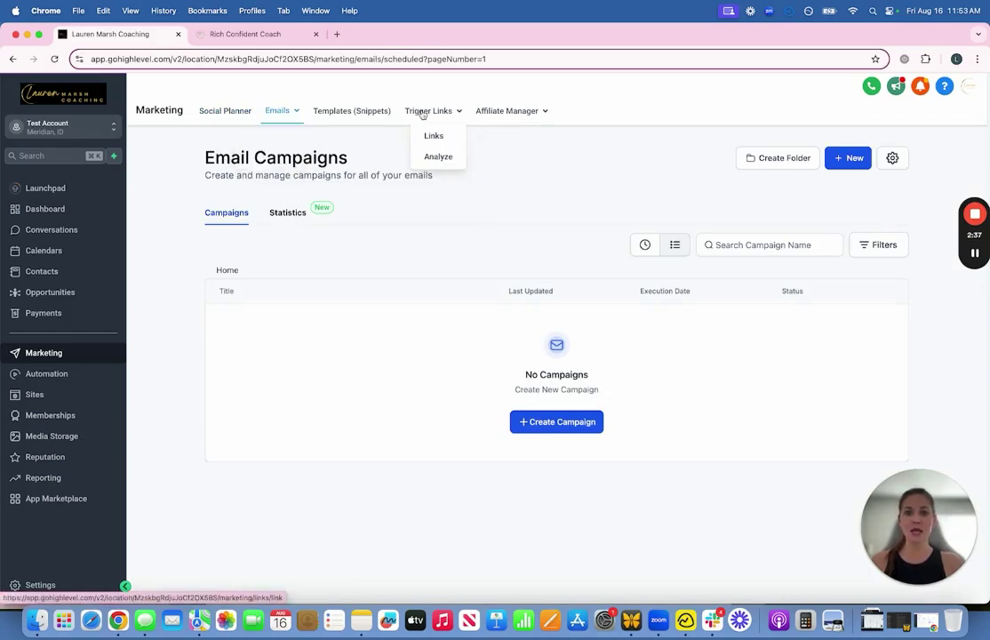
mouse_move(519, 111)
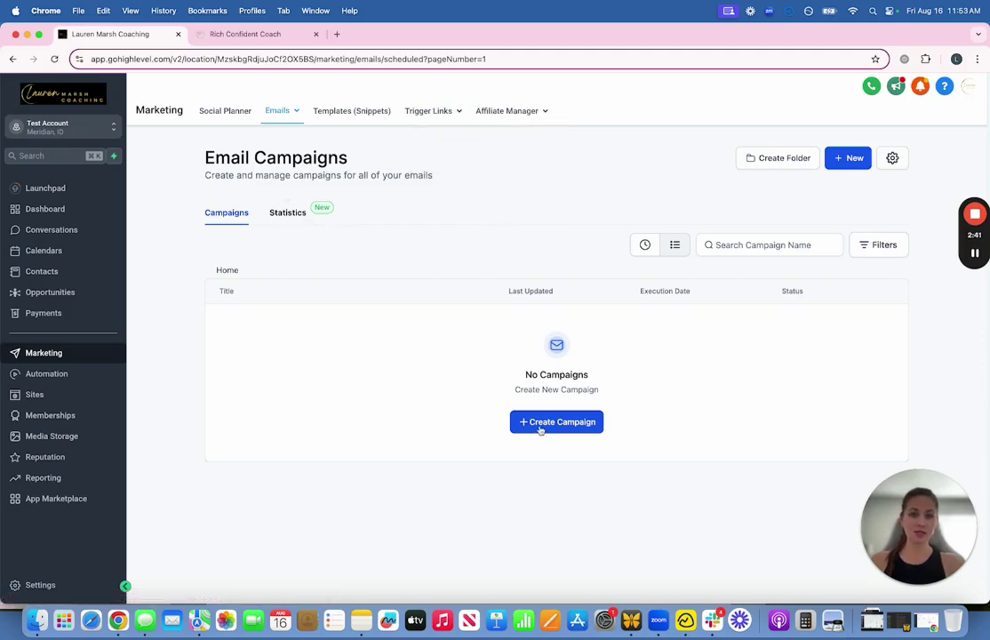
click(846, 161)
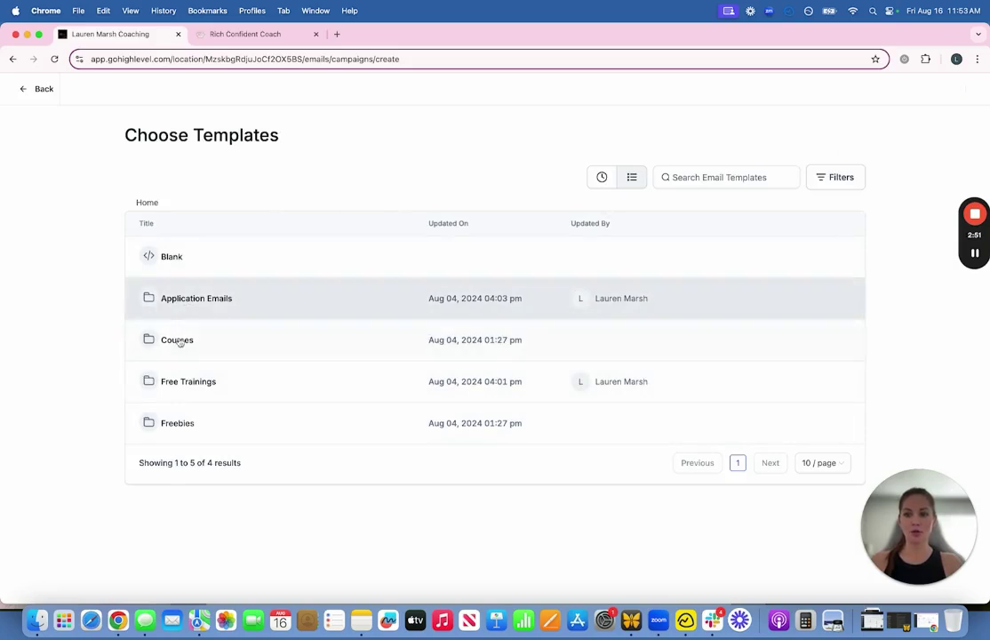
click(183, 383)
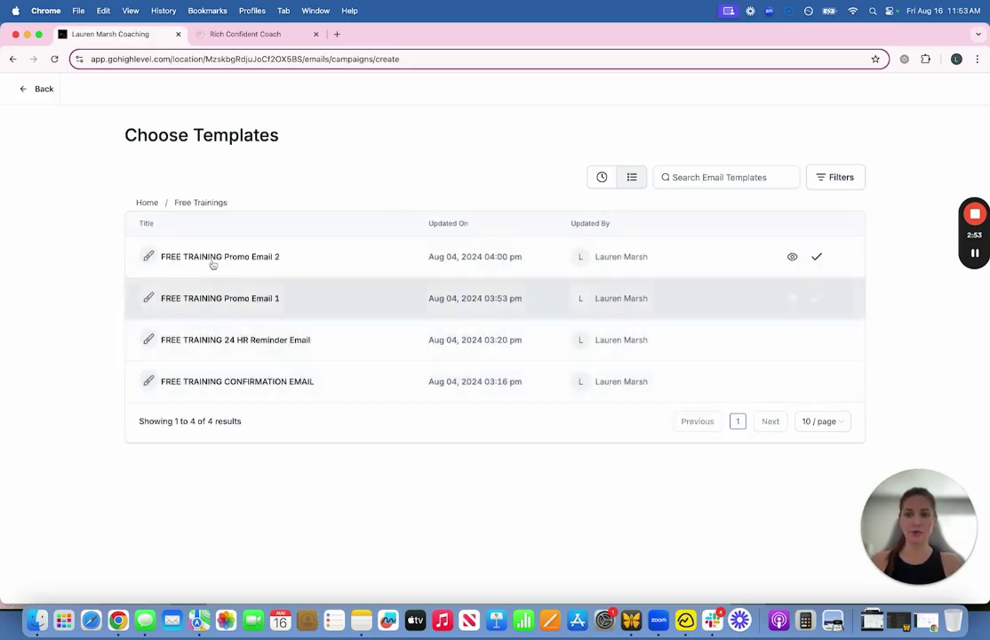
click(230, 303)
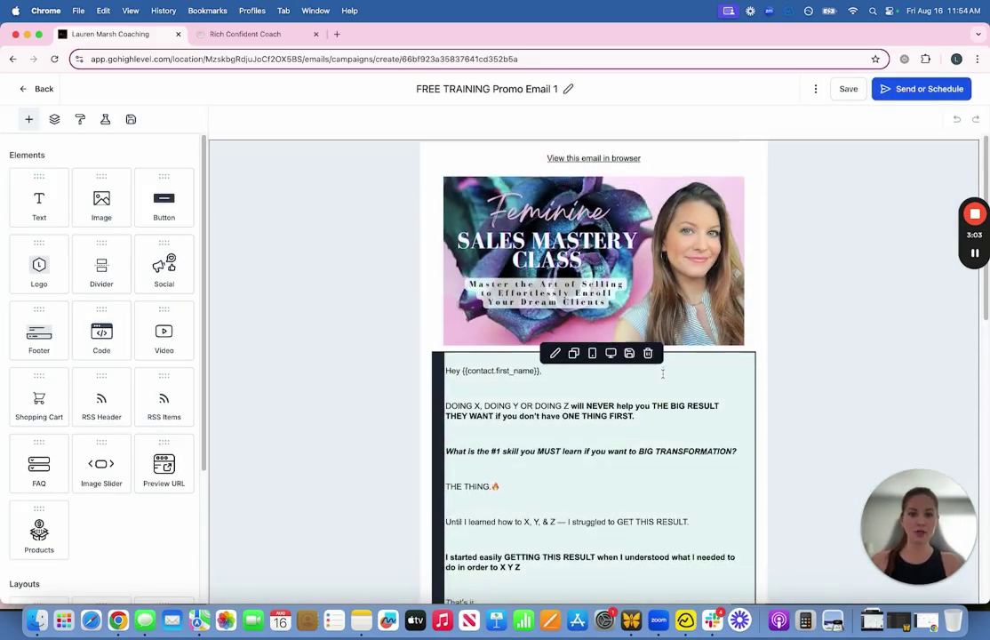
scroll(662, 374, down, 5)
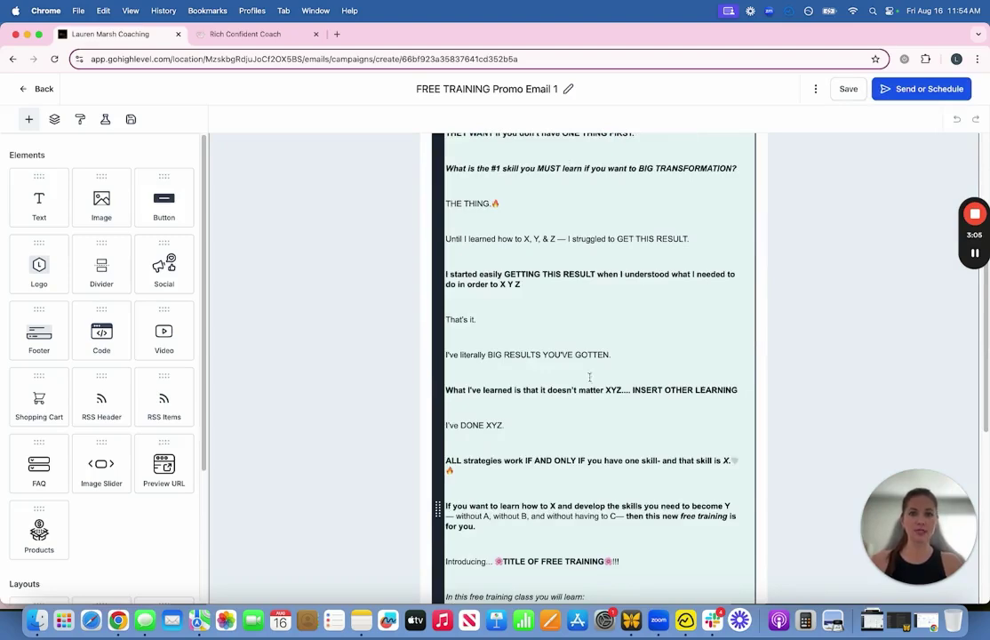
scroll(589, 377, up, 2)
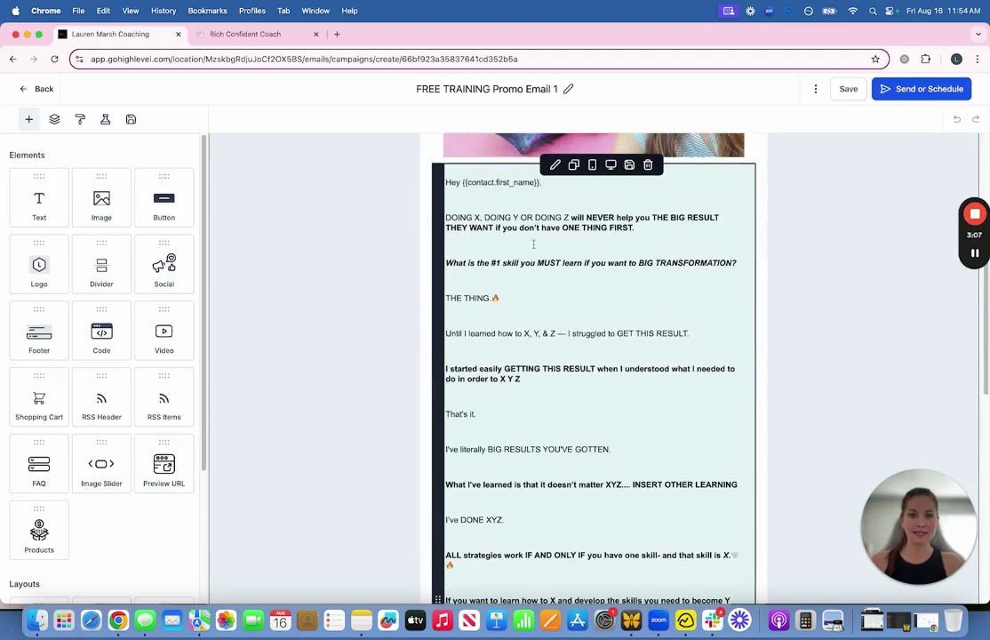
scroll(558, 273, down, 1)
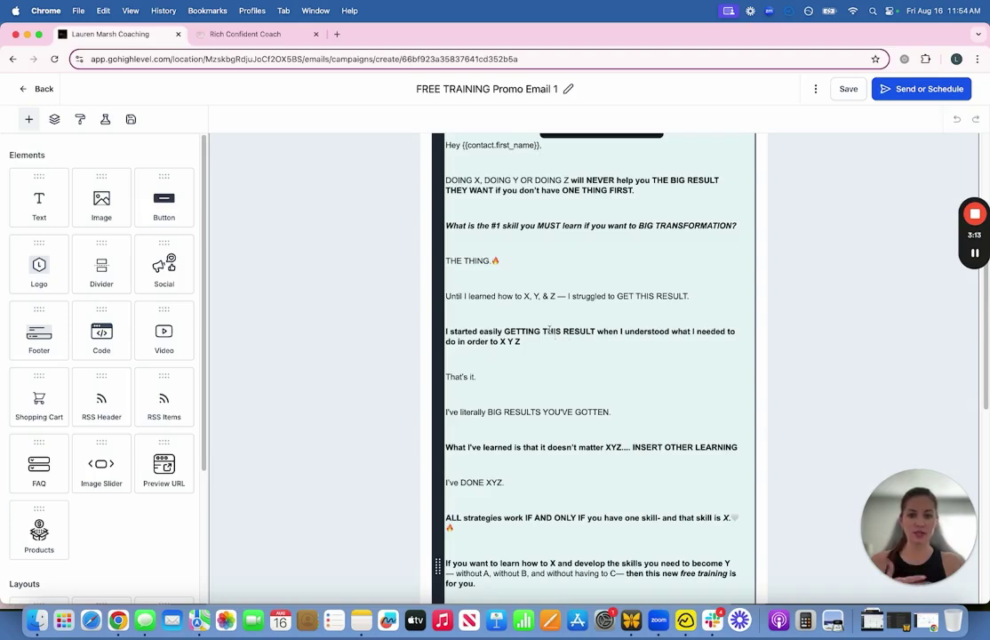
scroll(584, 333, down, 10)
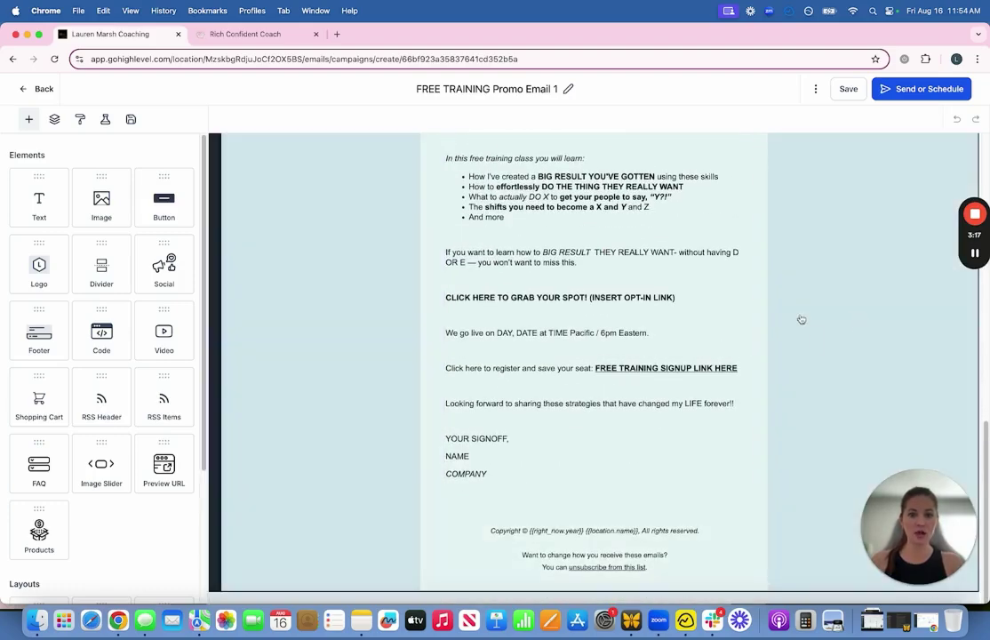
scroll(800, 320, up, 10)
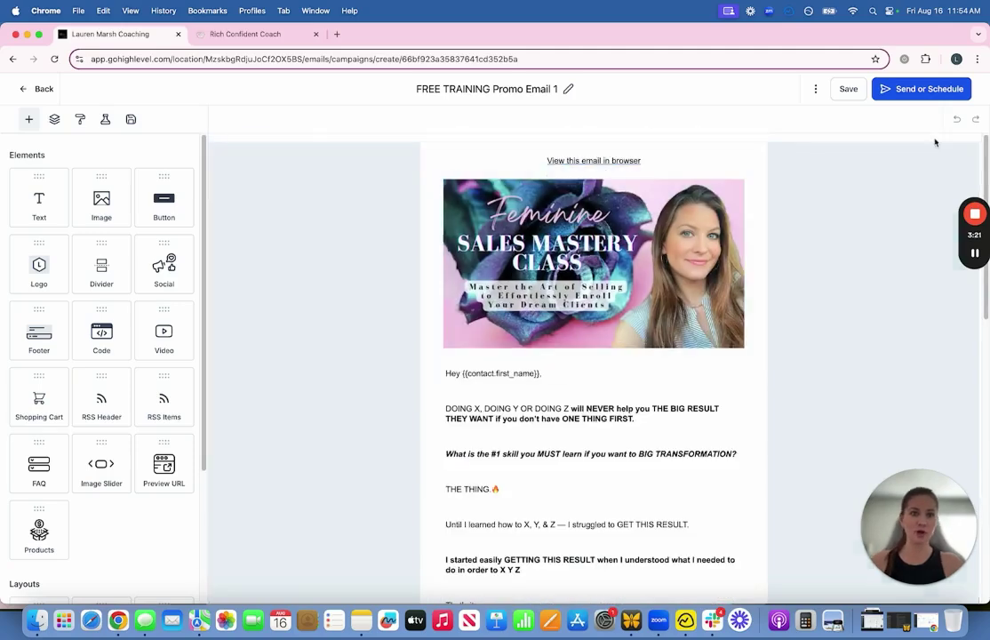
Step: Open the send options and switch recipient selection to Choose Contacts from Tags
click(910, 90)
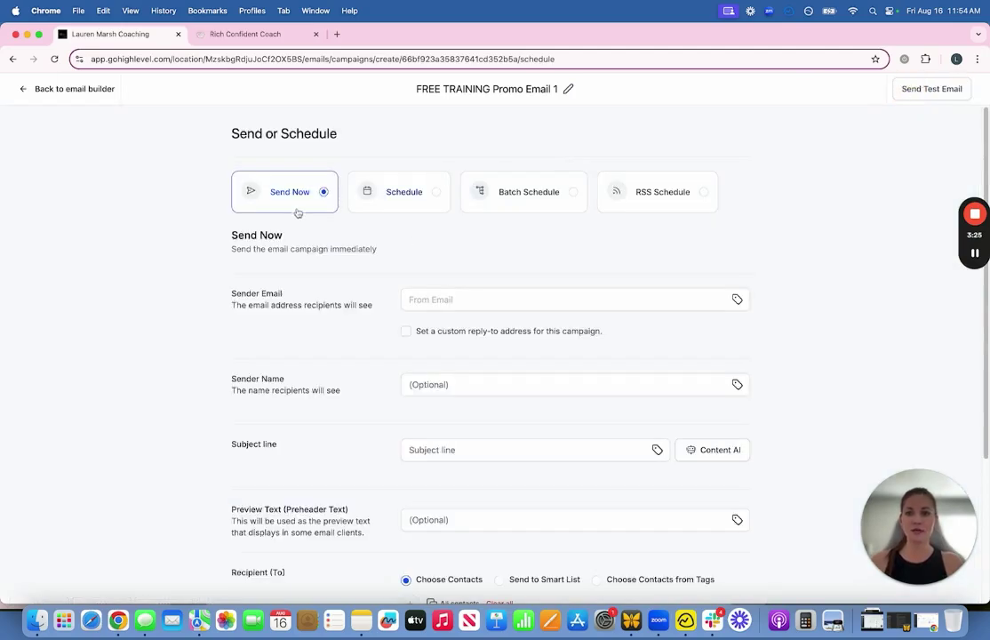
scroll(418, 302, down, 4)
scroll(428, 321, down, 1)
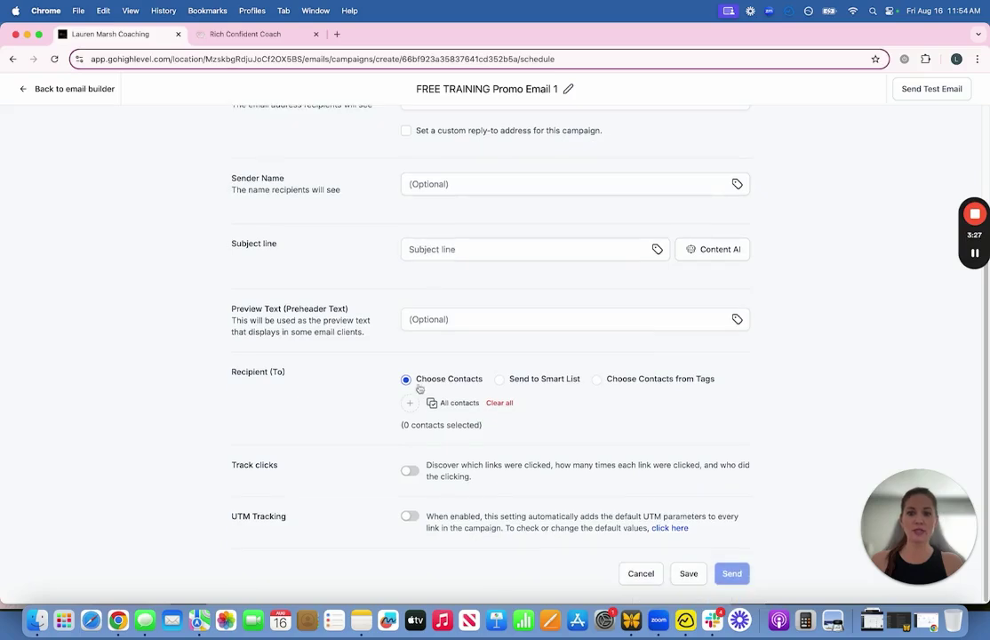
click(411, 404)
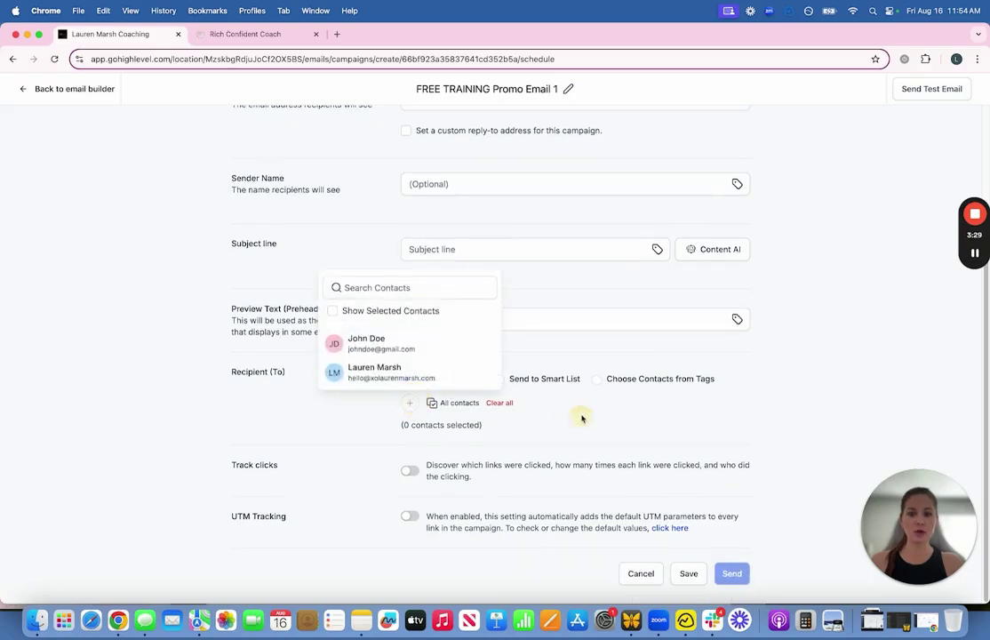
click(648, 381)
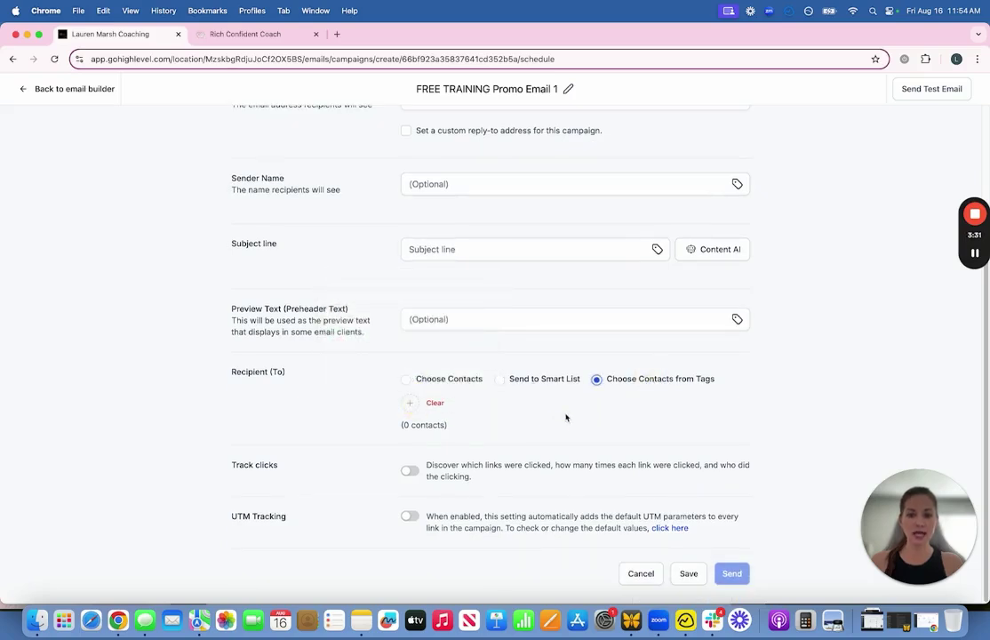
Step: Back out through the email builder to the Email Campaigns list without sending
scroll(393, 359, up, 5)
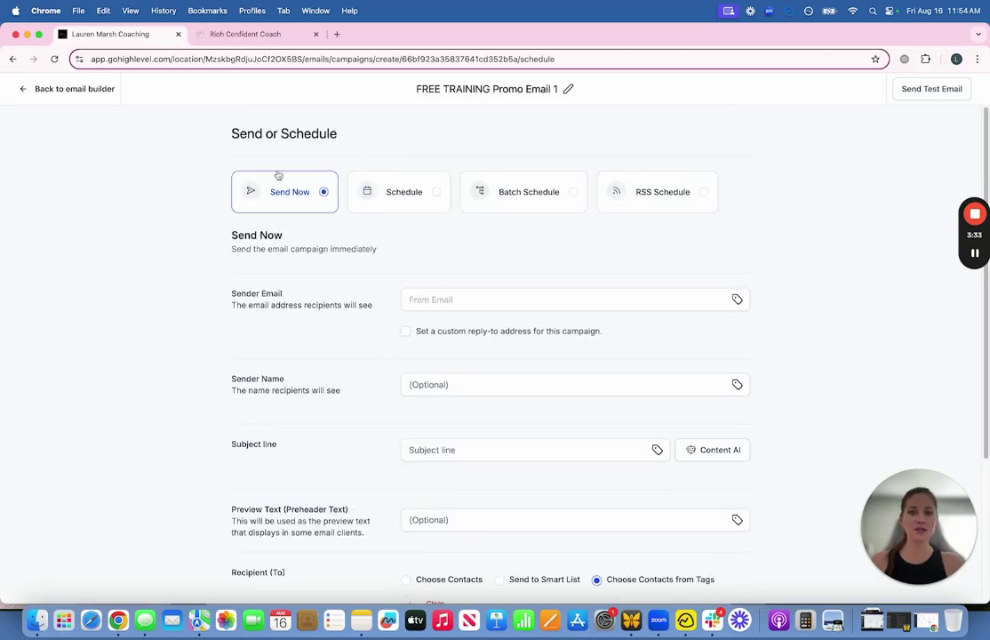
click(47, 91)
click(29, 88)
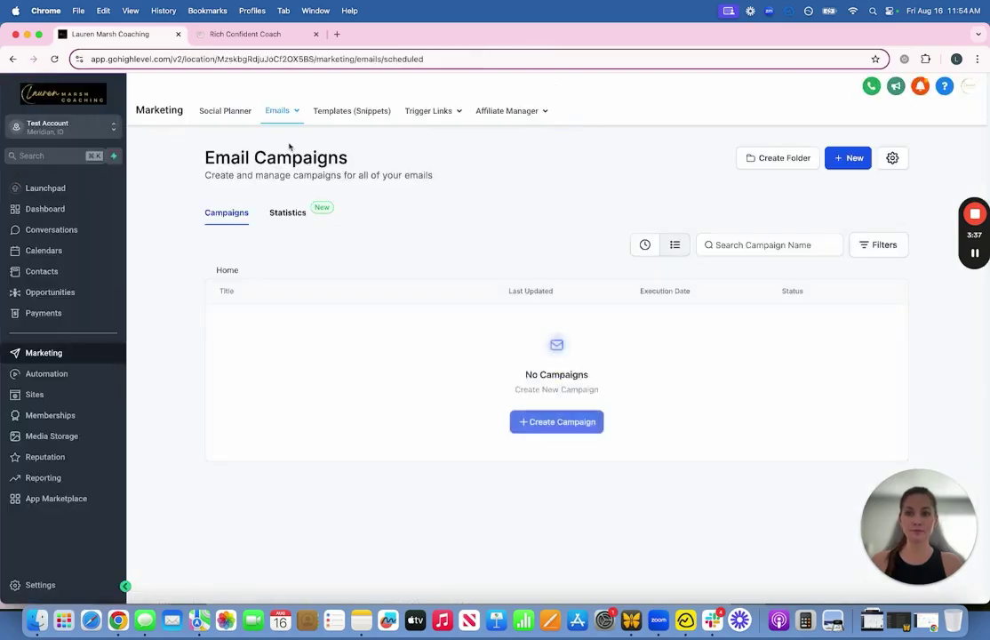
Step: From the + New menu on Email Templates, open the Email Marketing Templates library
mouse_move(975, 258)
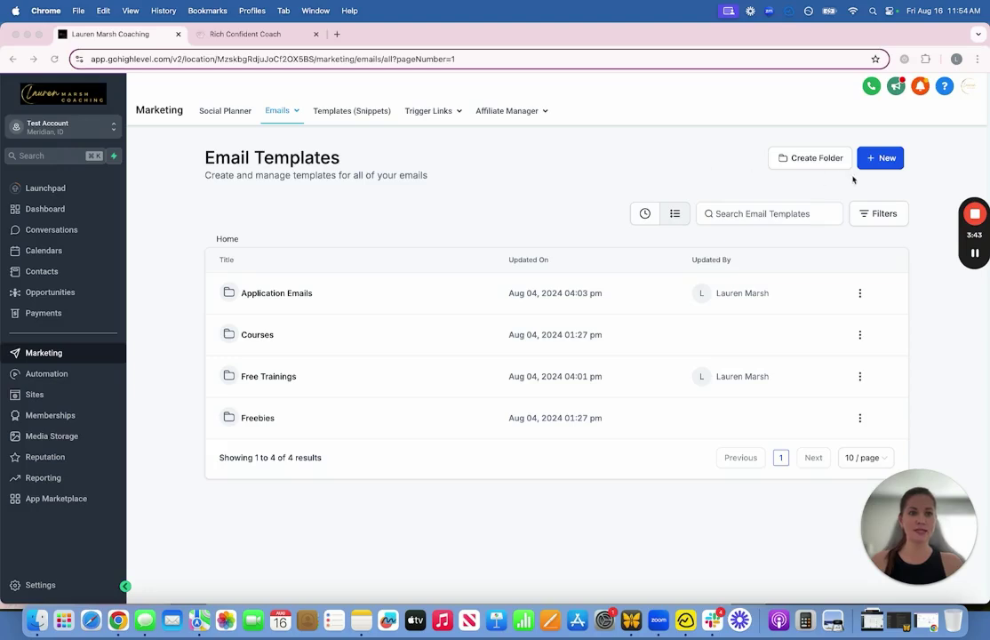
click(883, 161)
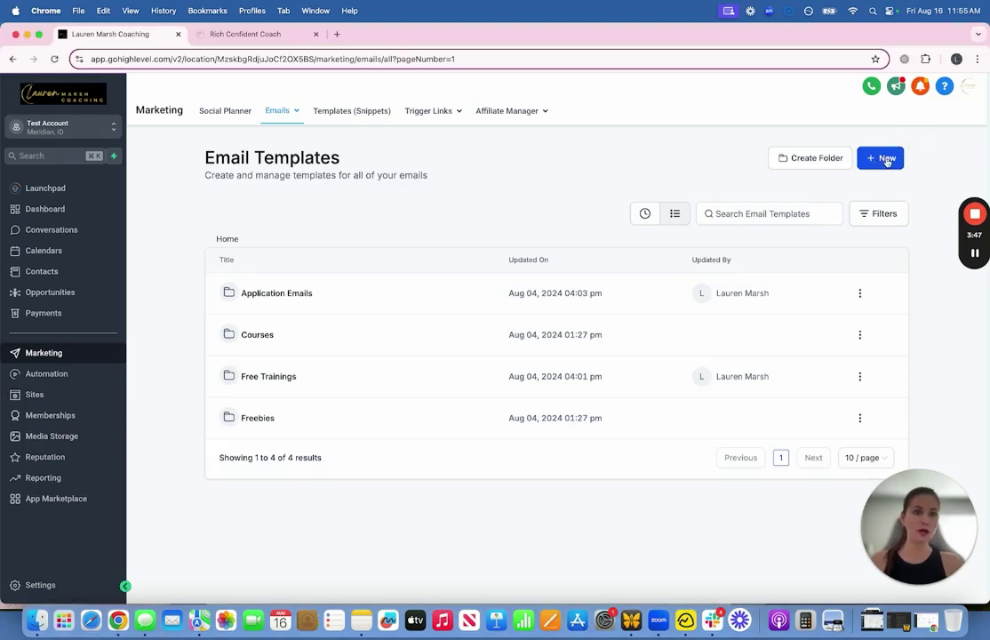
click(887, 162)
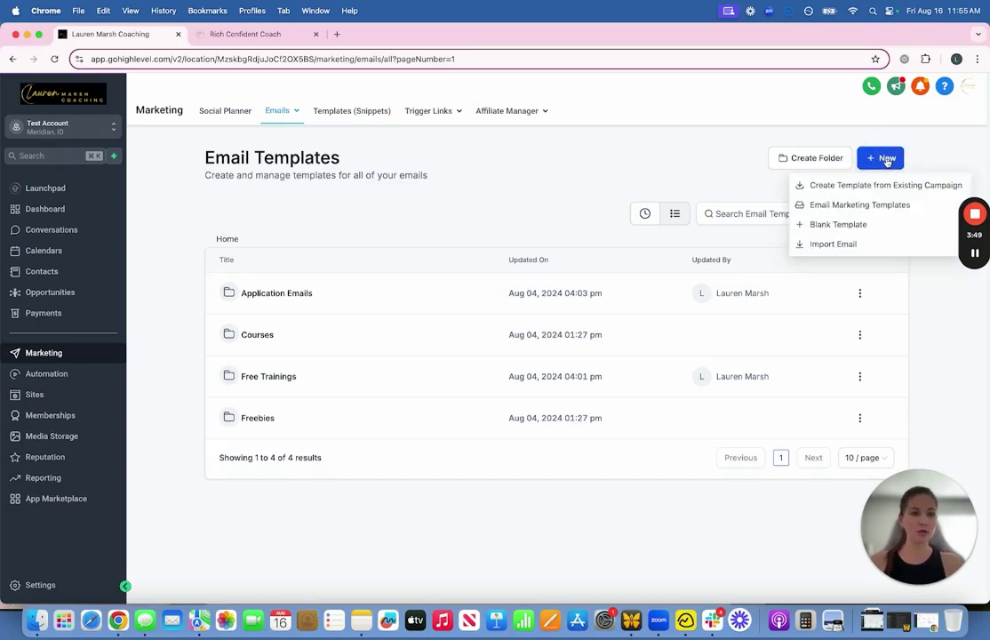
click(876, 207)
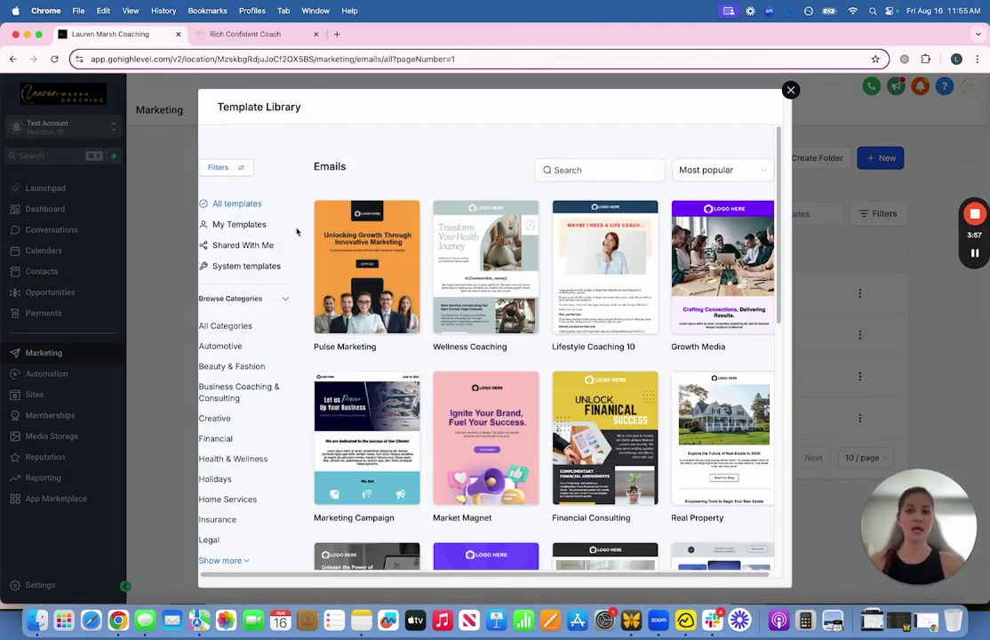
Step: Expand the template categories and filter the library to Health & Wellness
scroll(298, 232, down, 4)
scroll(301, 236, down, 1)
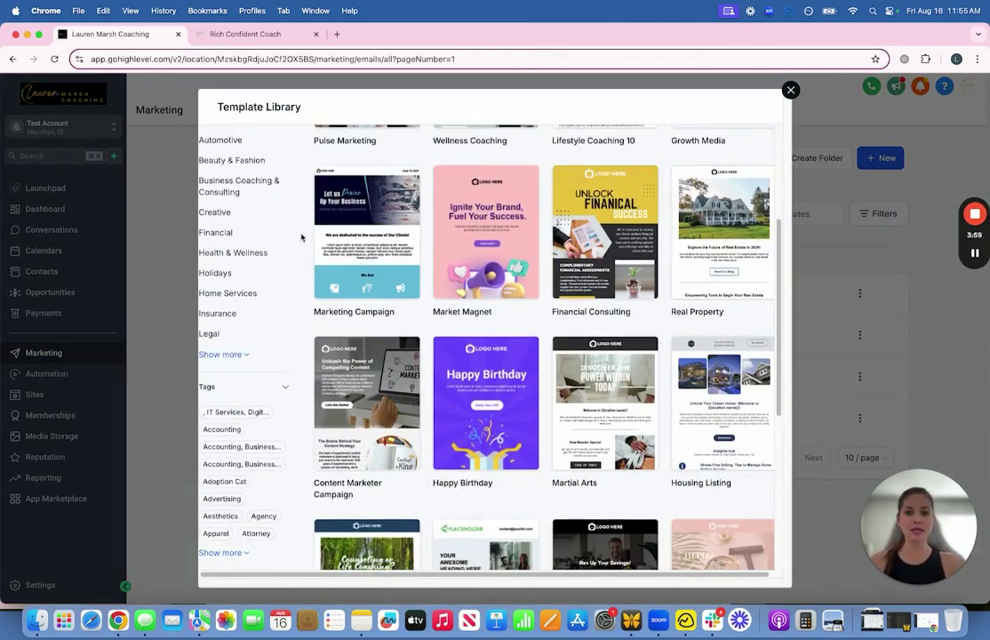
mouse_move(351, 241)
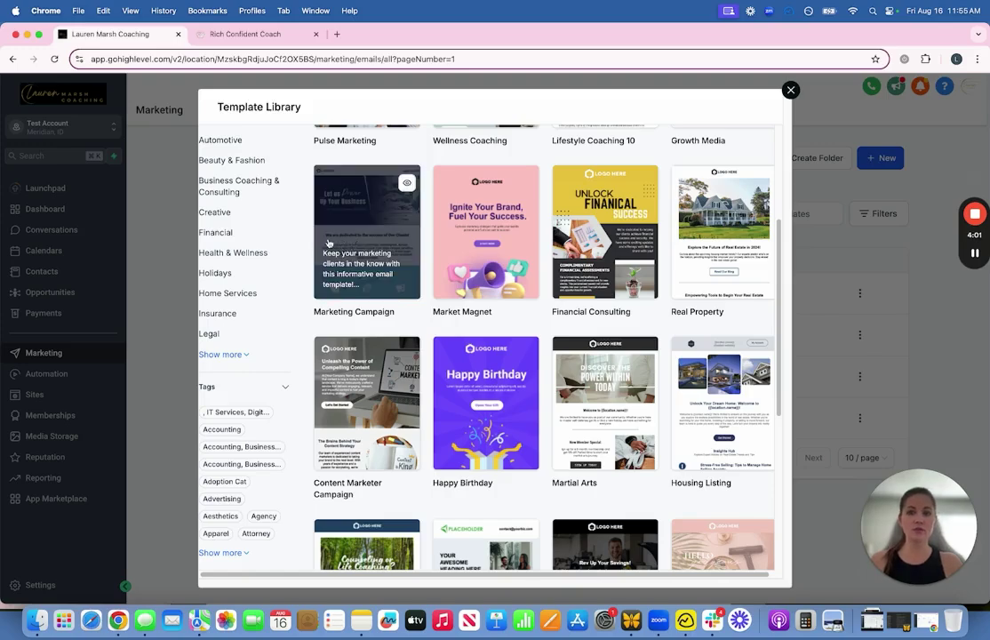
scroll(227, 222, down, 2)
click(221, 282)
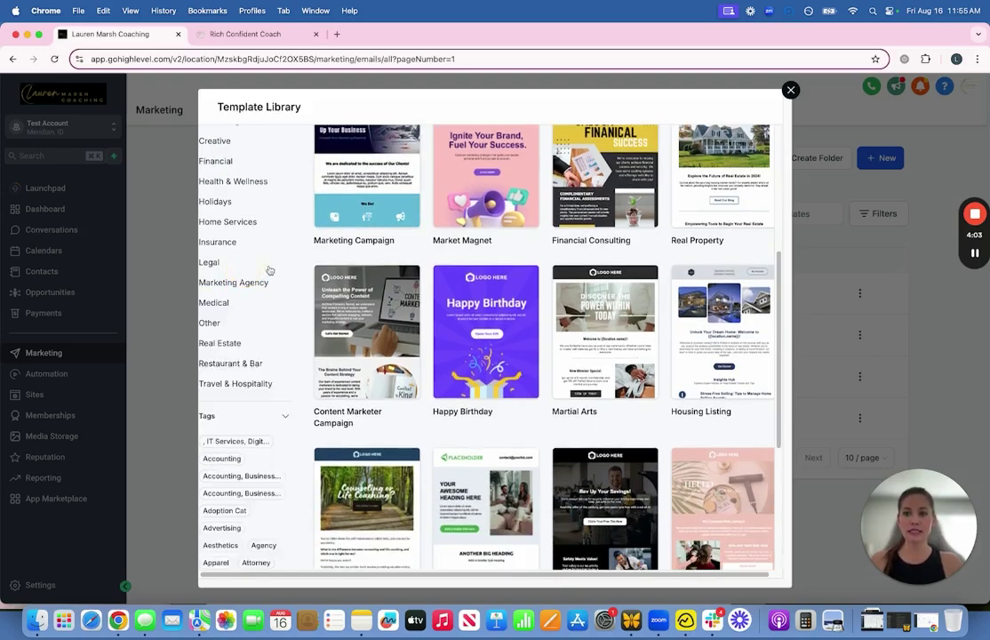
scroll(234, 284, down, 5)
scroll(236, 258, up, 9)
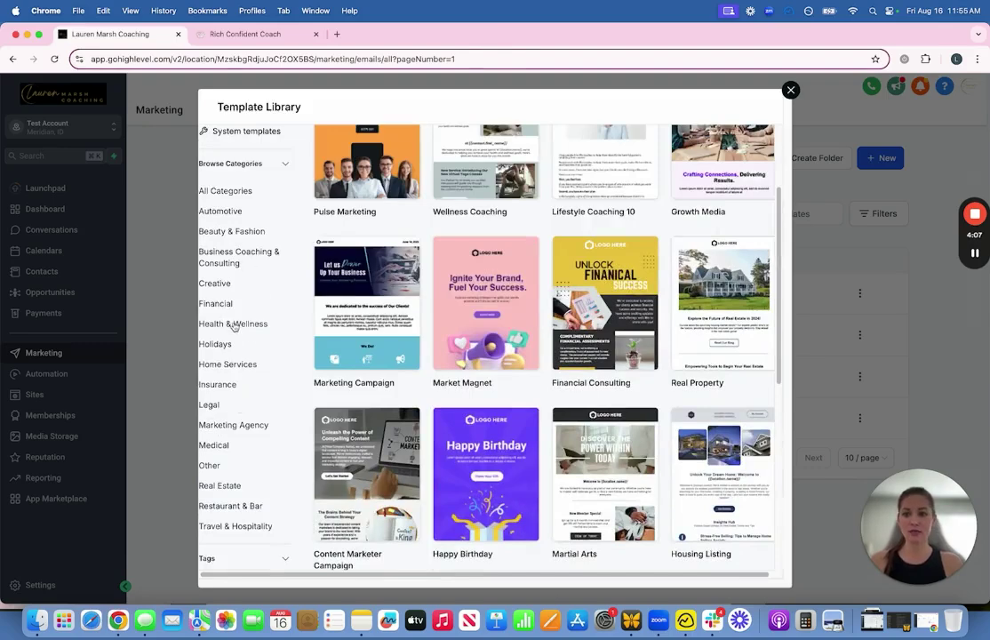
click(234, 326)
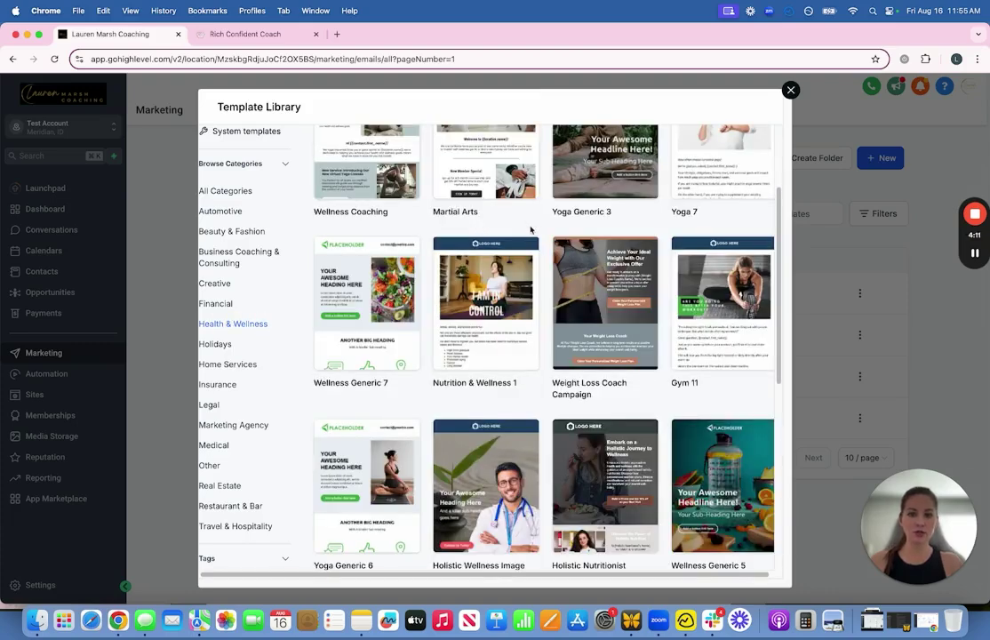
Step: Preview the Weight Loss Coach Campaign email template
mouse_move(618, 311)
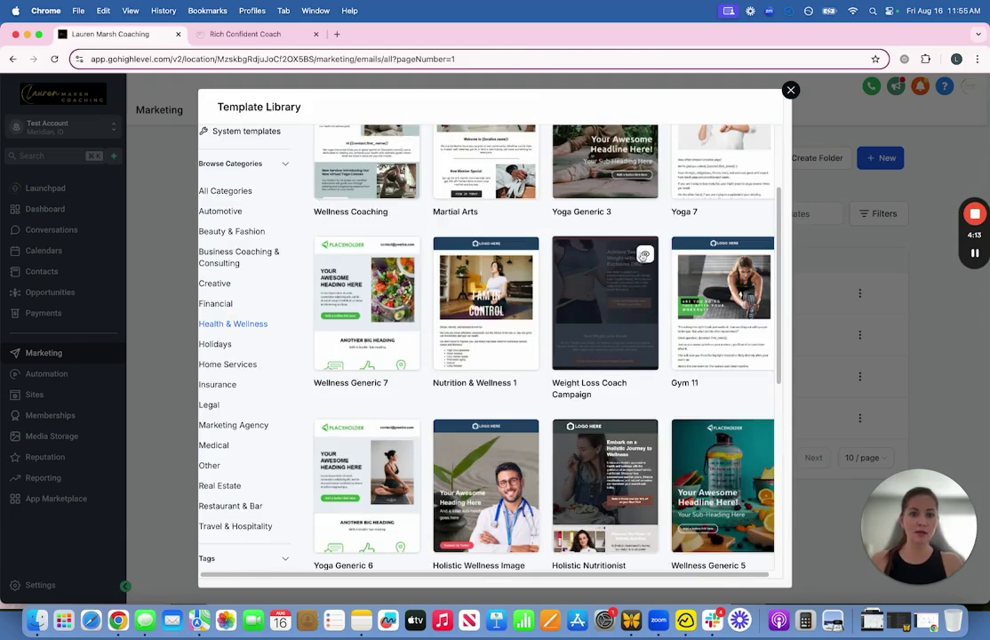
click(644, 256)
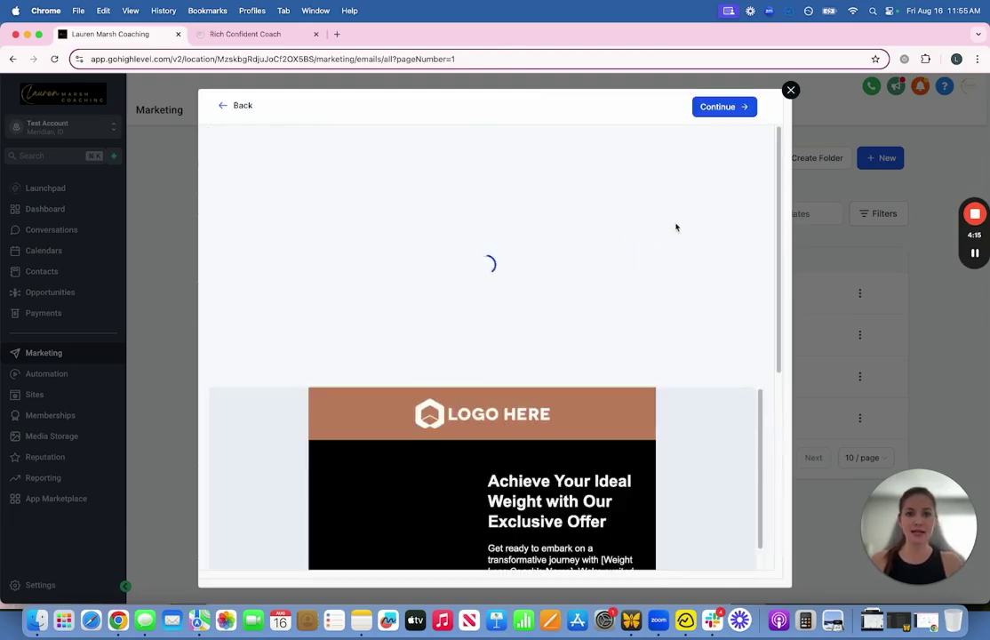
scroll(632, 281, down, 5)
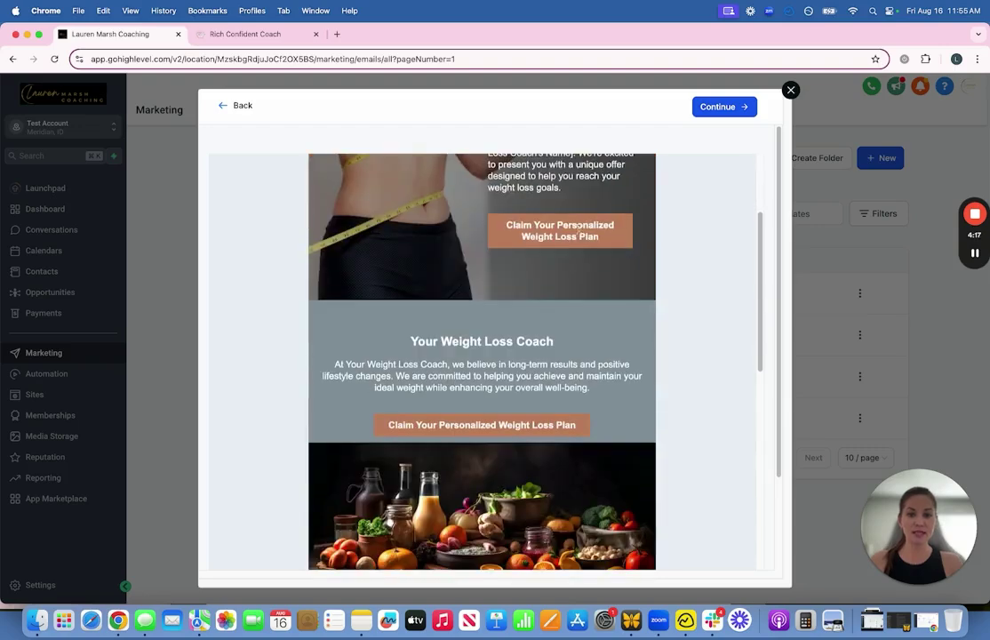
scroll(660, 281, down, 10)
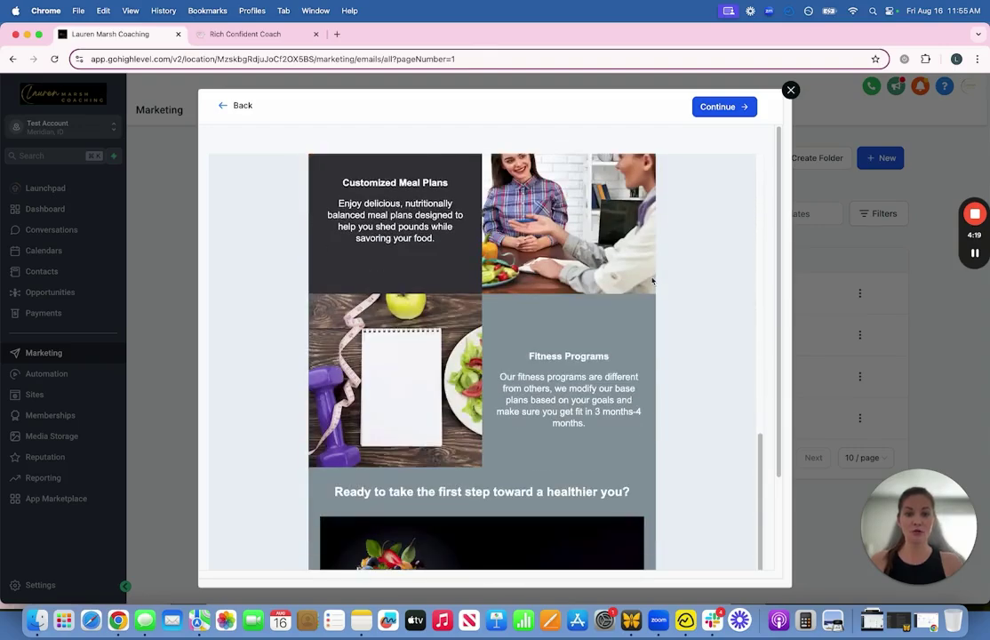
scroll(647, 275, down, 2)
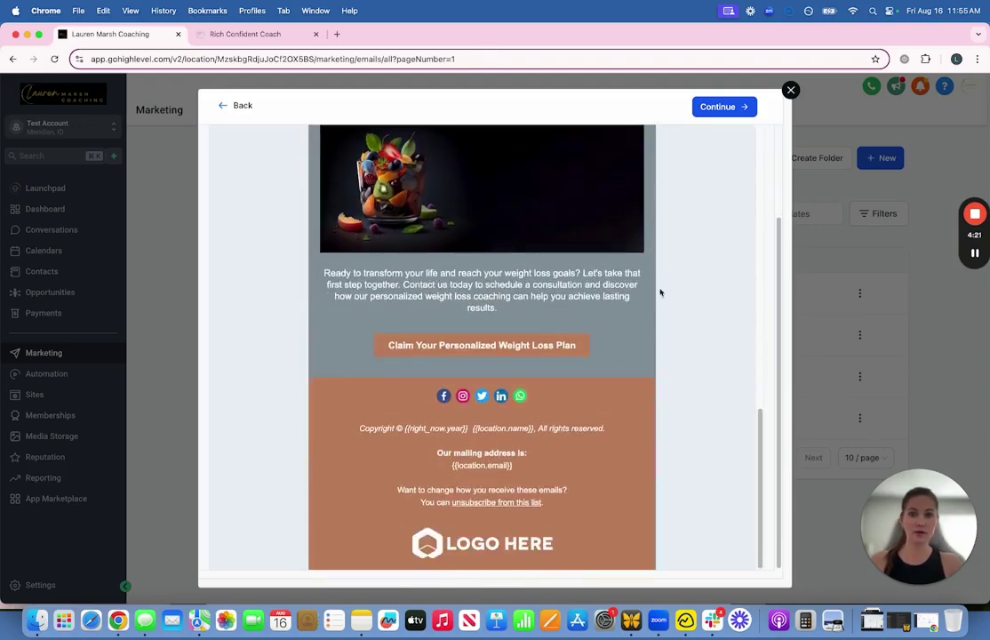
Step: Return from the preview and close the Template Library
click(233, 106)
scroll(569, 351, down, 3)
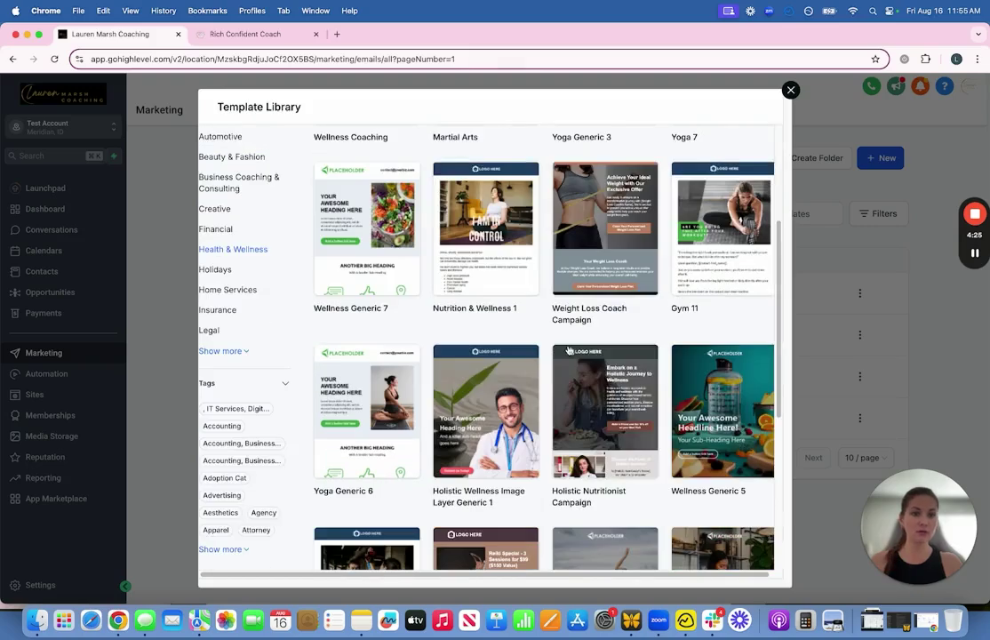
scroll(569, 351, down, 5)
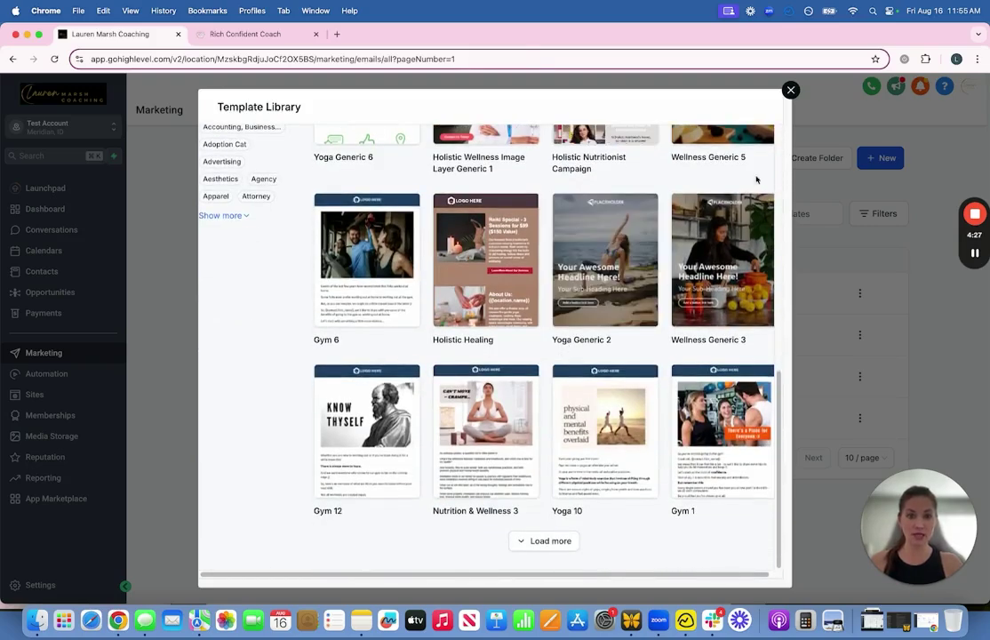
click(791, 90)
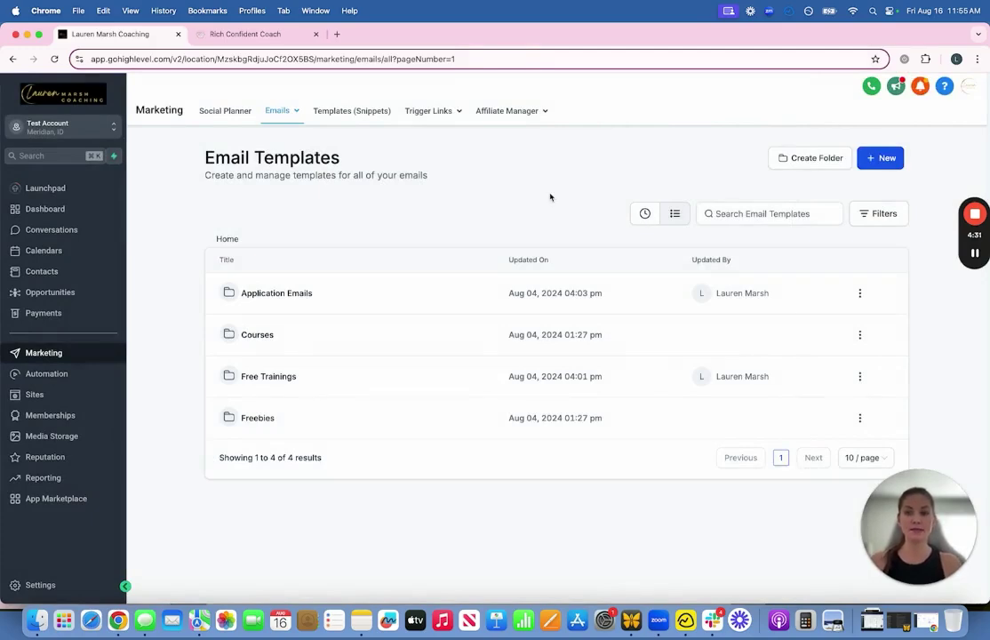
Step: Go to Sites > Funnels and open the Systems folder
click(975, 255)
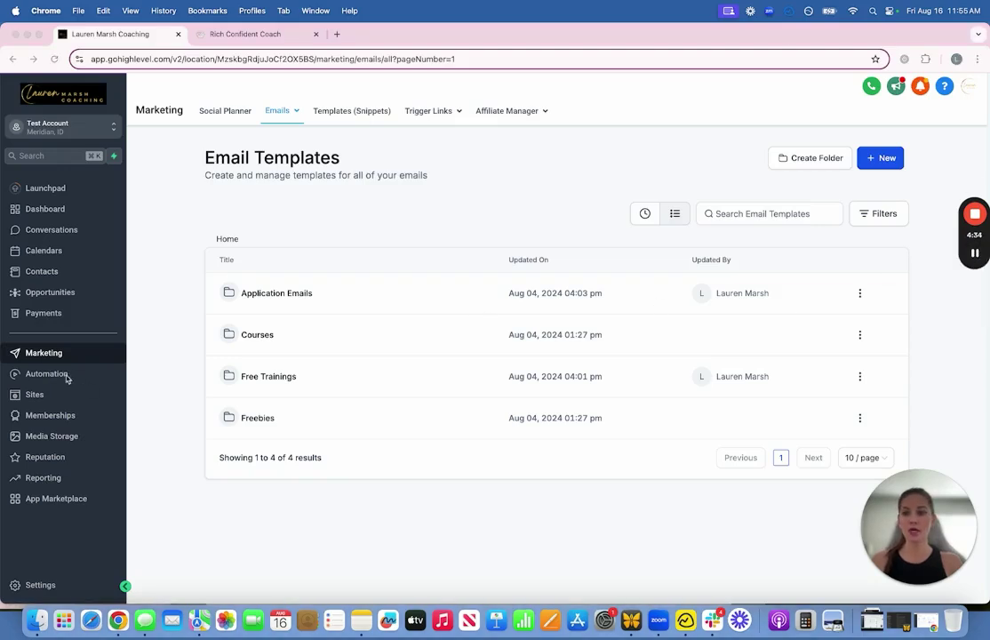
click(31, 397)
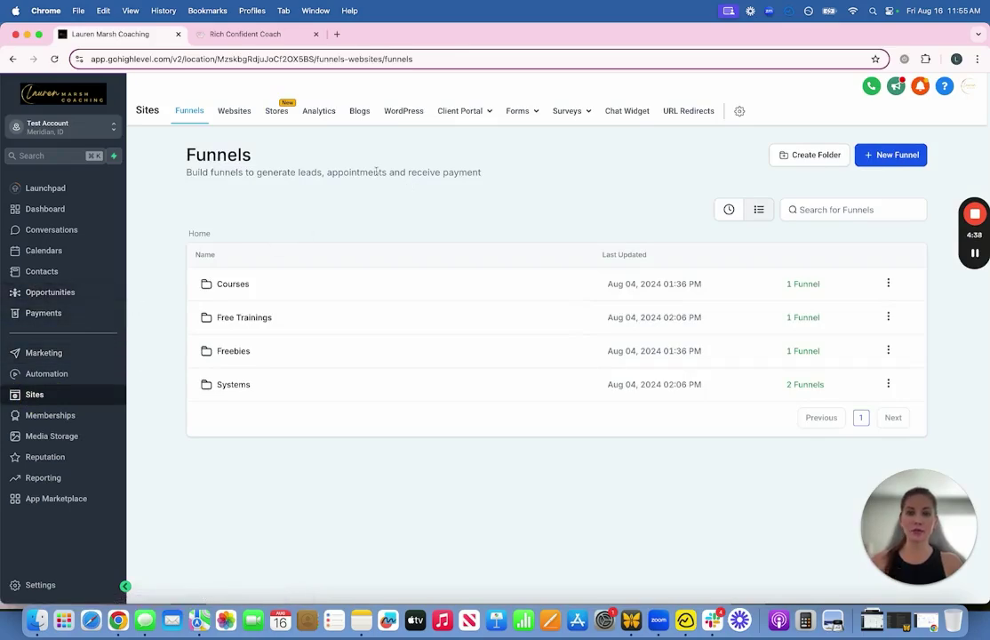
mouse_move(585, 115)
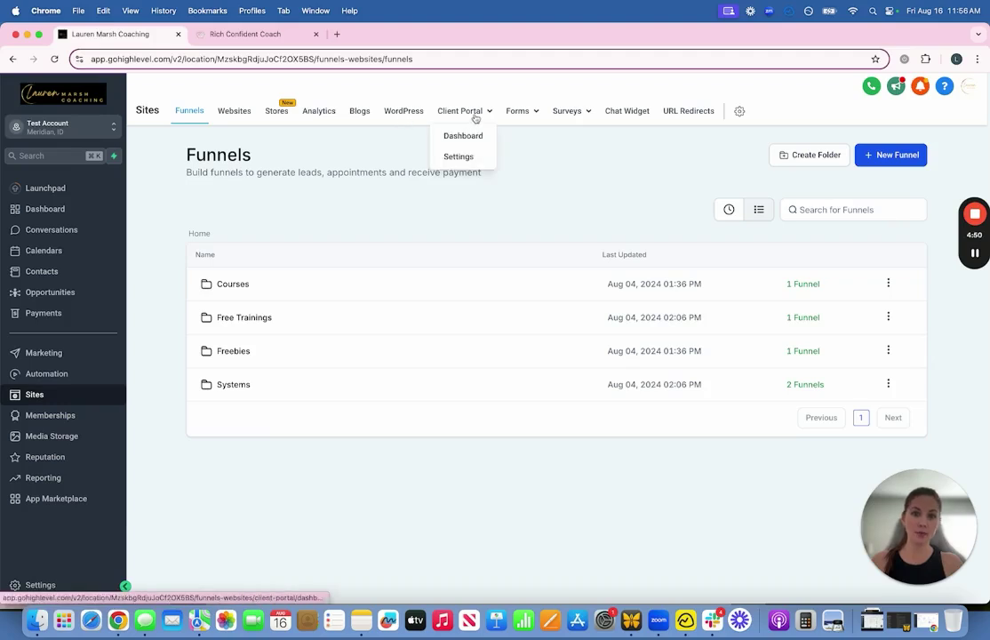
mouse_move(504, 119)
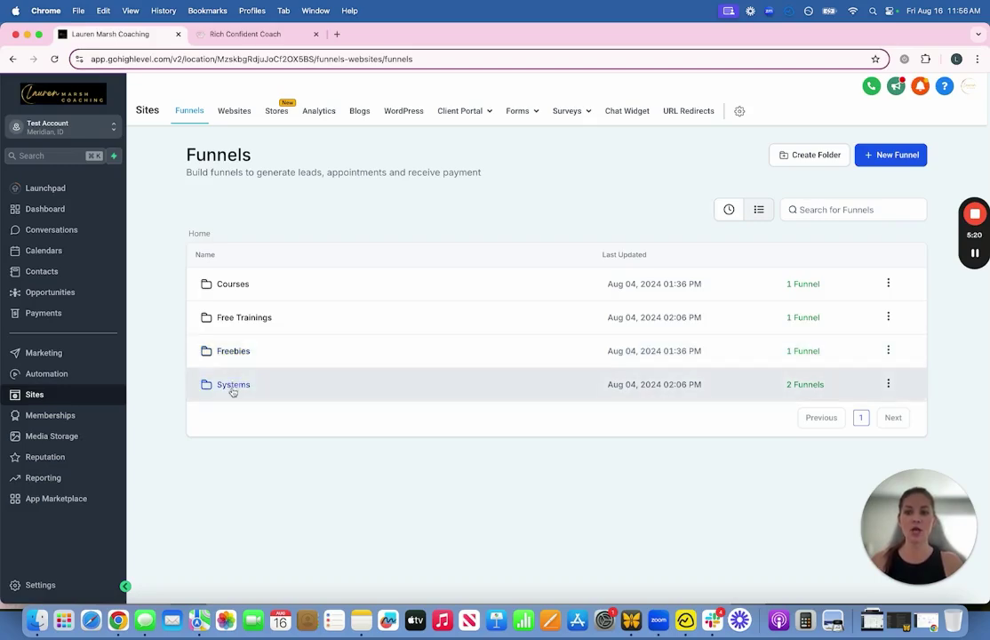
click(232, 387)
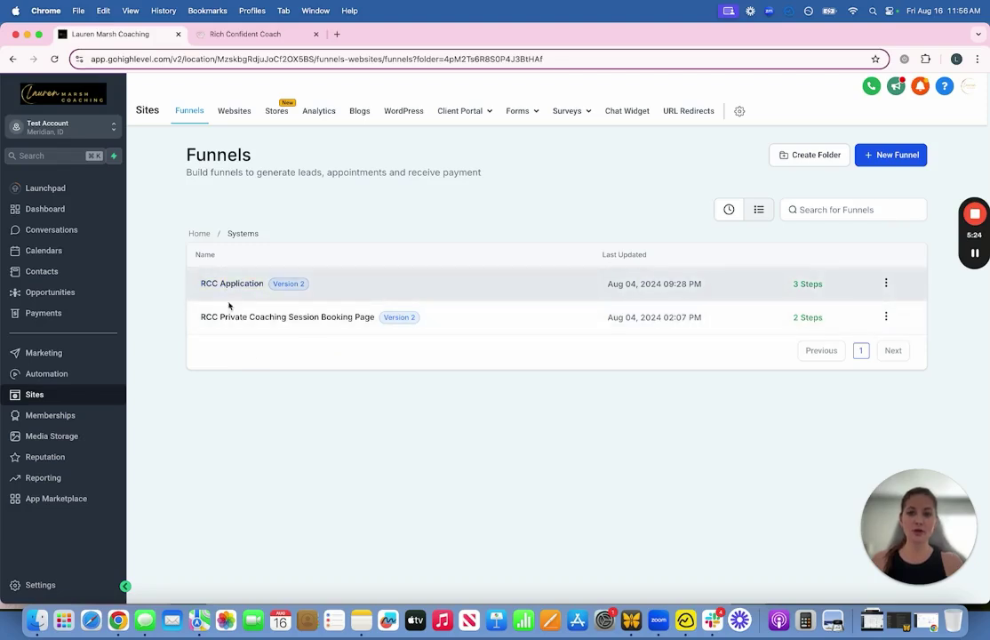
Step: Look through the Free Trainings, Courses and Freebies folders, then open Systems' RCC Application funnel
click(199, 233)
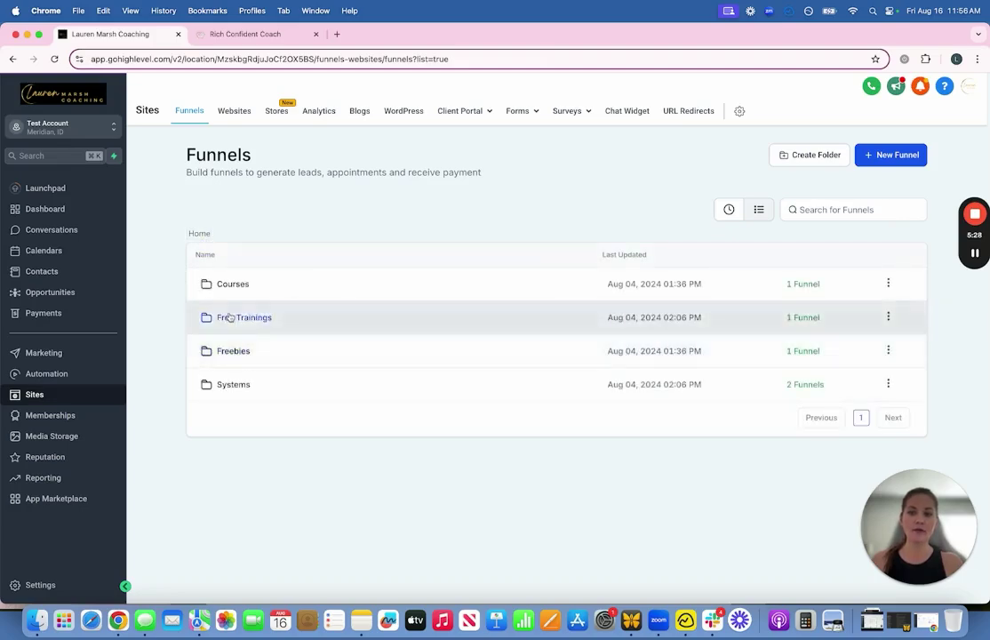
click(227, 318)
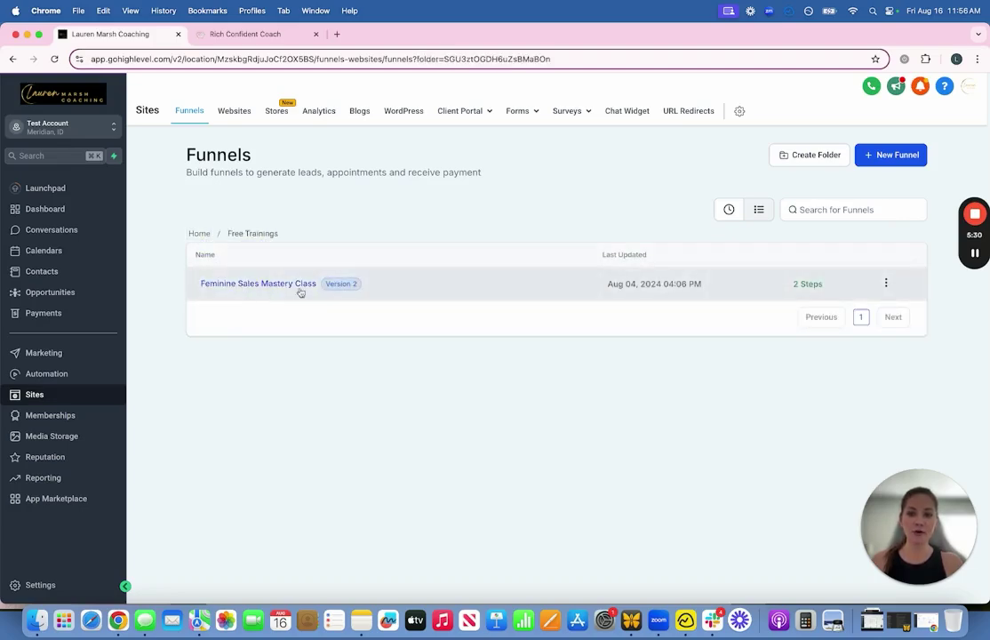
click(200, 236)
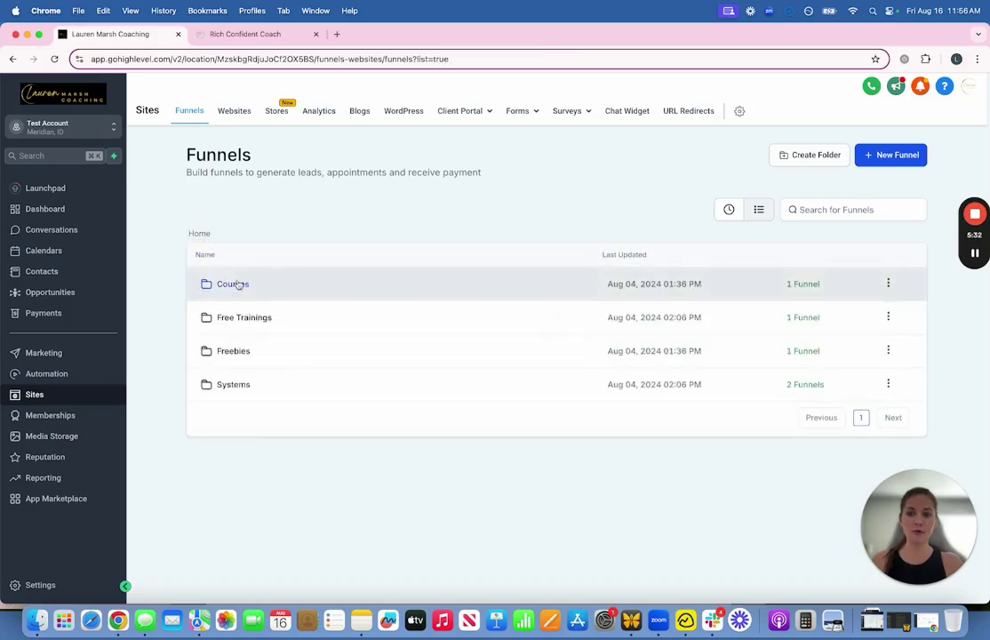
click(237, 285)
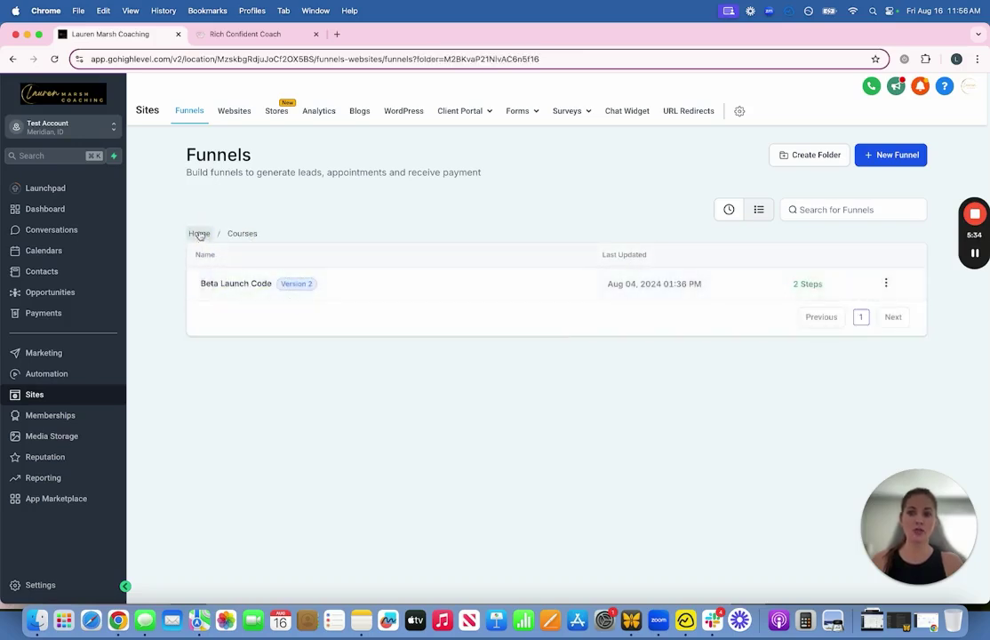
click(199, 233)
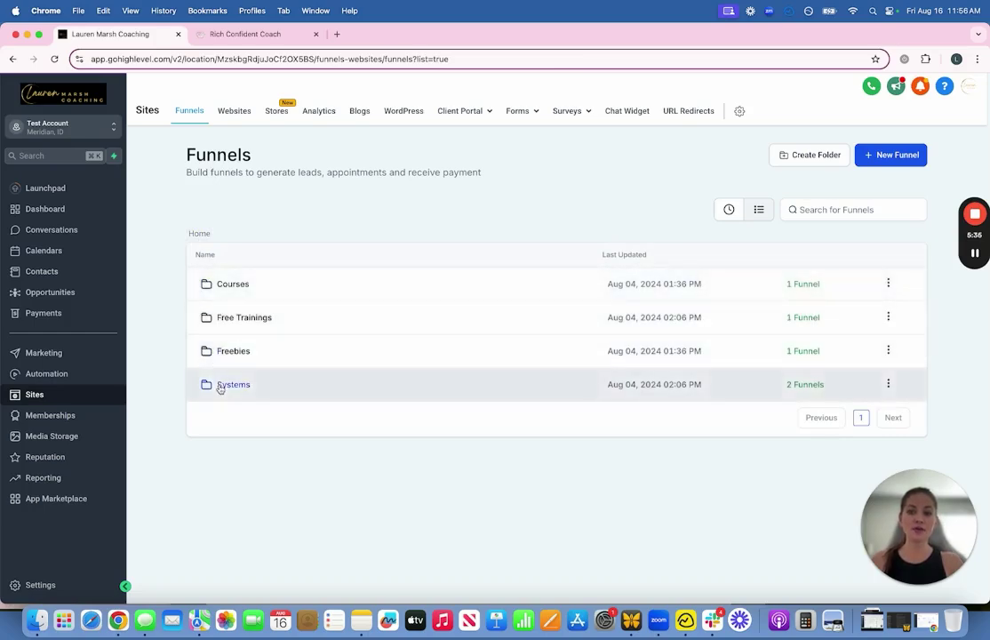
click(223, 353)
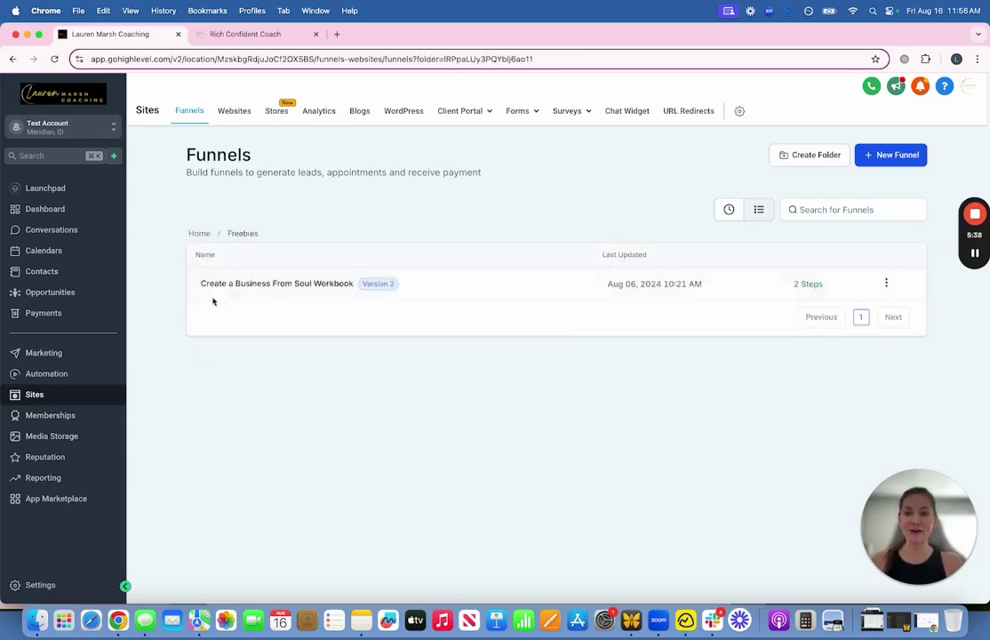
click(199, 232)
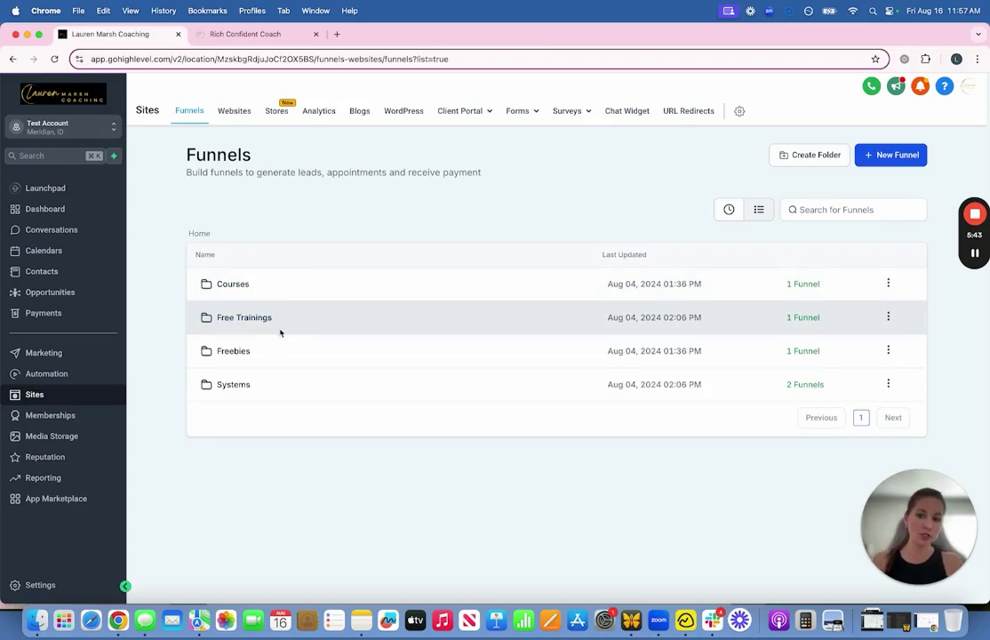
click(248, 386)
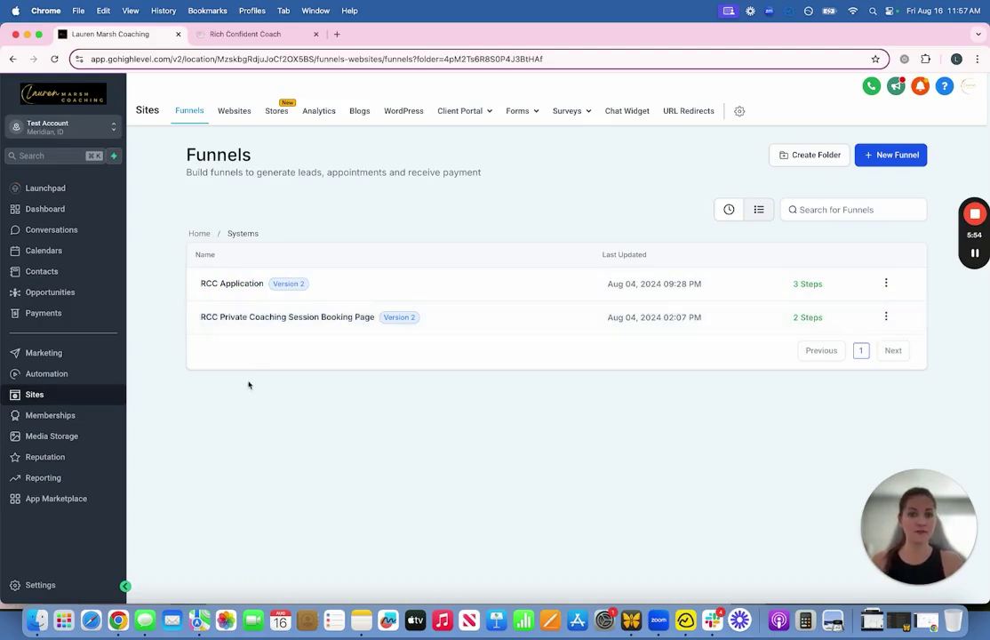
click(229, 285)
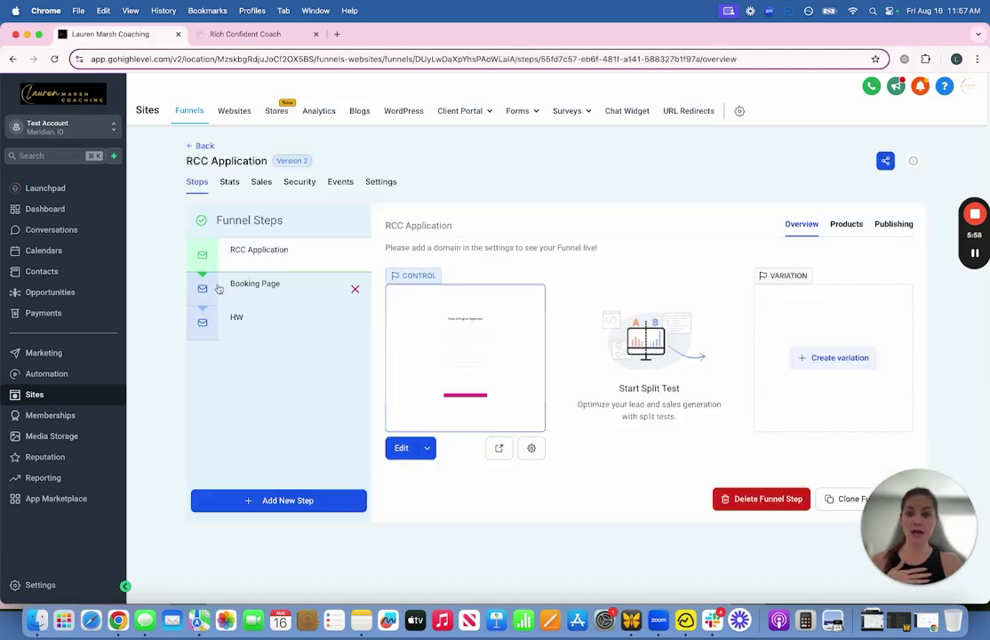
Step: Check the Booking Page and HW steps, then edit the RCC Application step's page
click(274, 289)
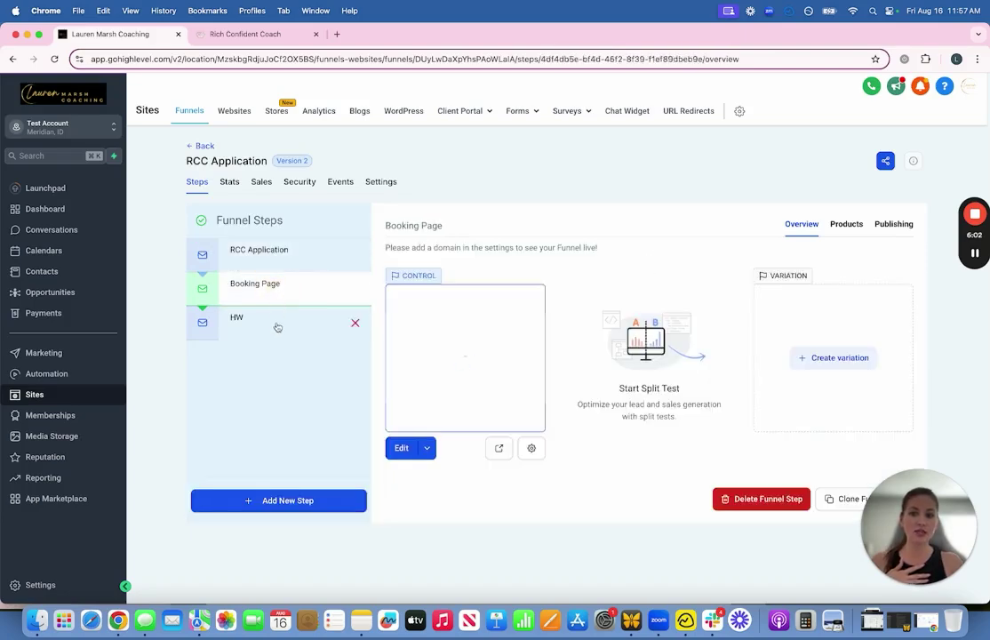
click(276, 325)
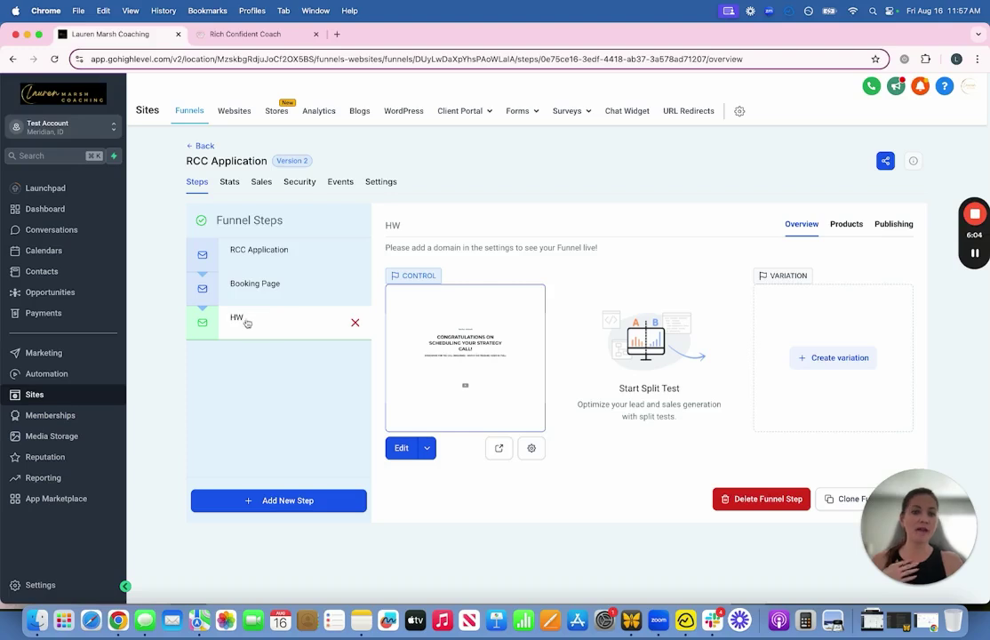
click(258, 252)
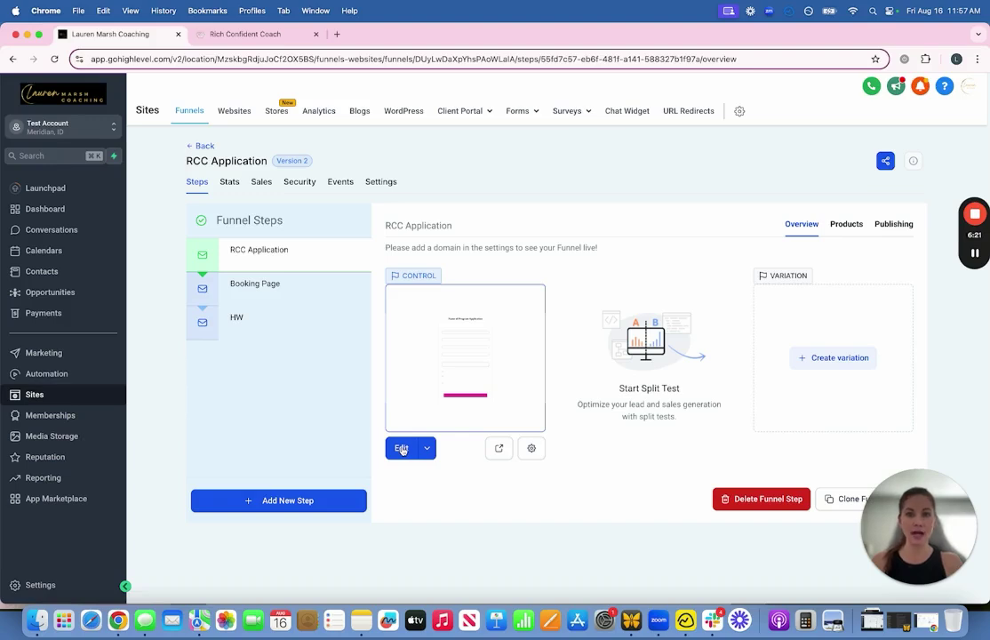
click(402, 449)
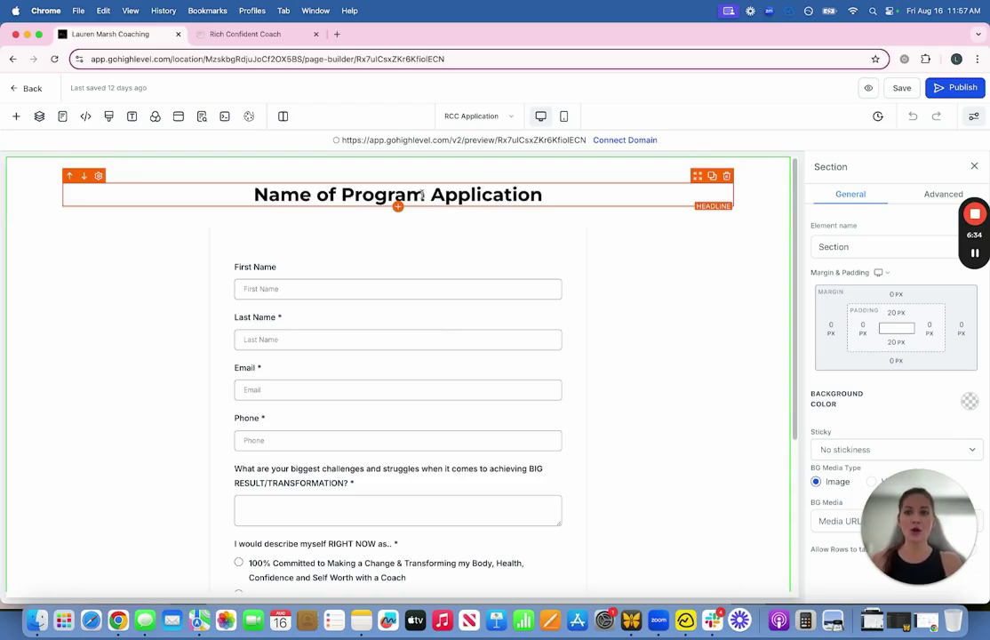
Step: Select the 'Name of Program Application' headline and view its font list without changing it
scroll(692, 247, down, 3)
scroll(687, 242, up, 3)
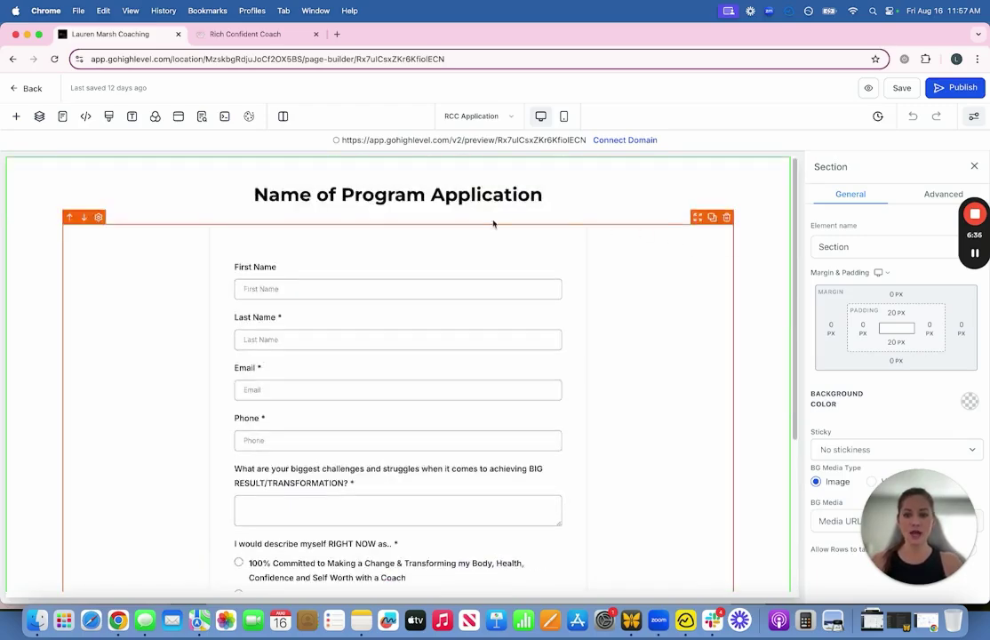
scroll(427, 313, down, 2)
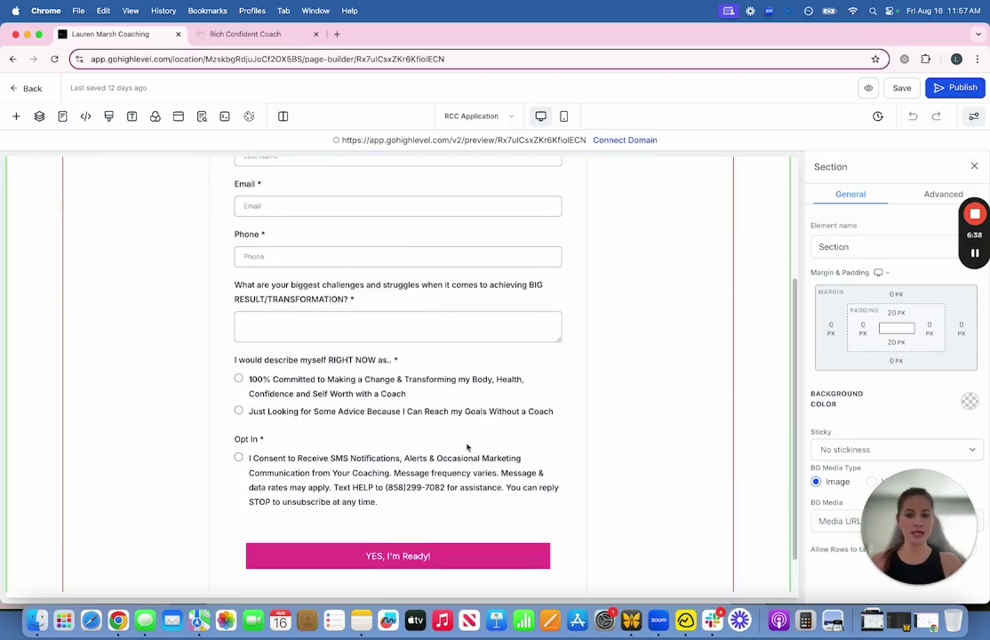
scroll(418, 418, up, 2)
click(321, 195)
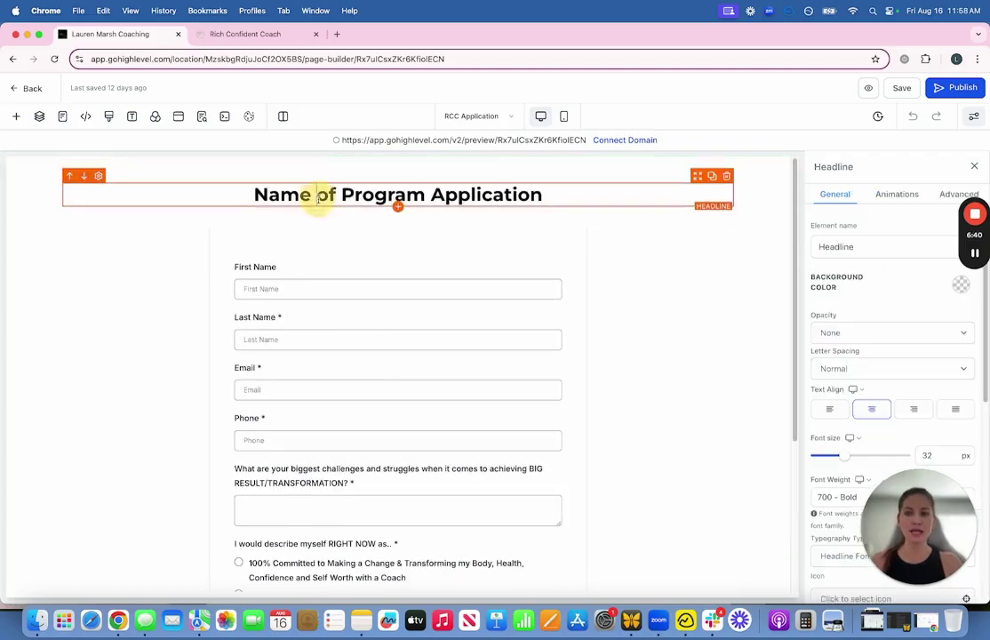
drag(256, 195, 372, 194)
drag(459, 194, 578, 193)
click(355, 223)
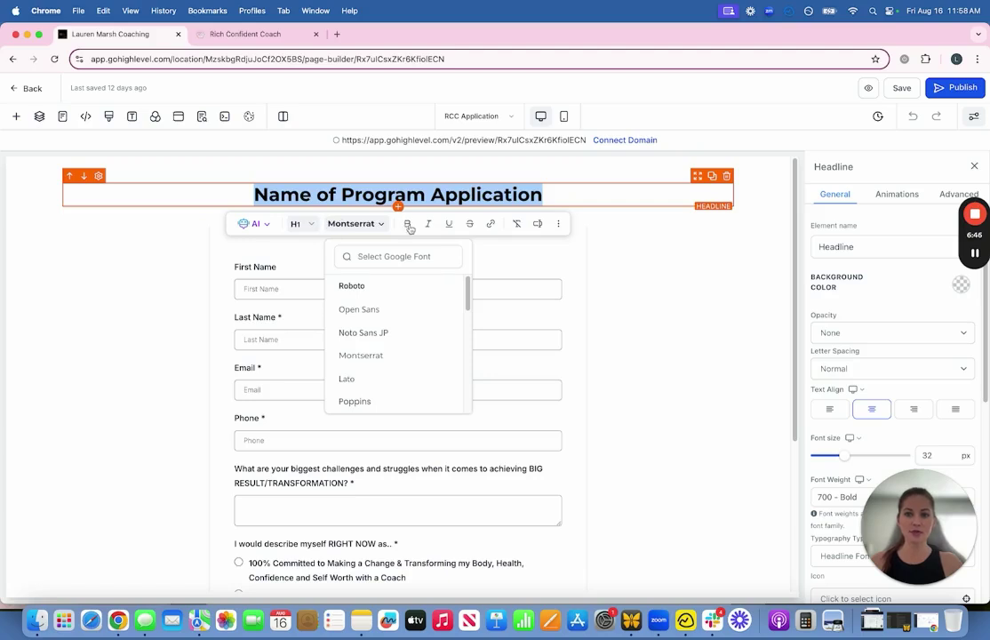
click(590, 197)
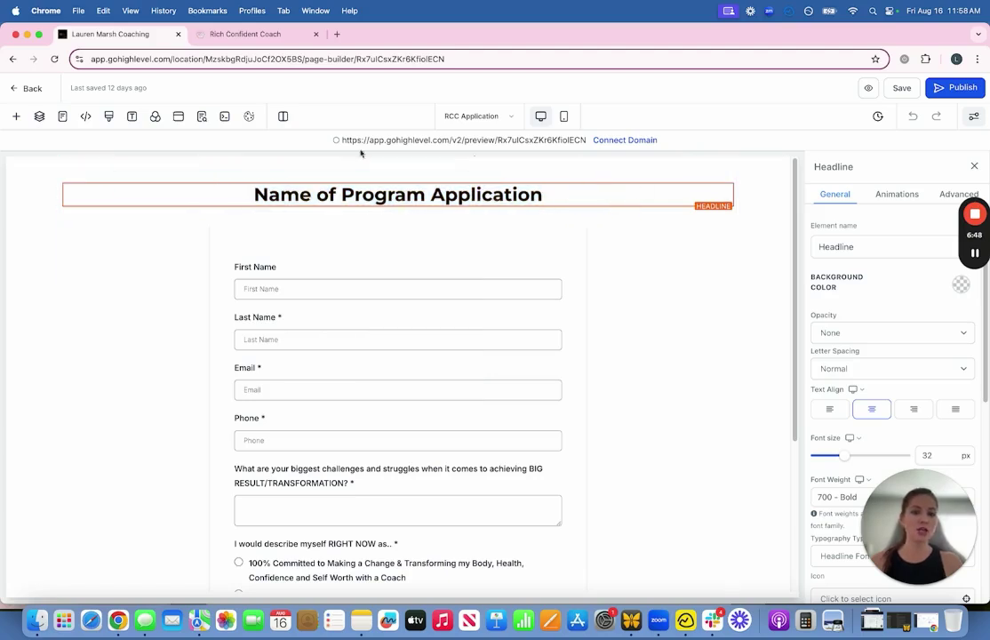
Step: Show the Add an Element panel scrolled to the Media elements
click(16, 116)
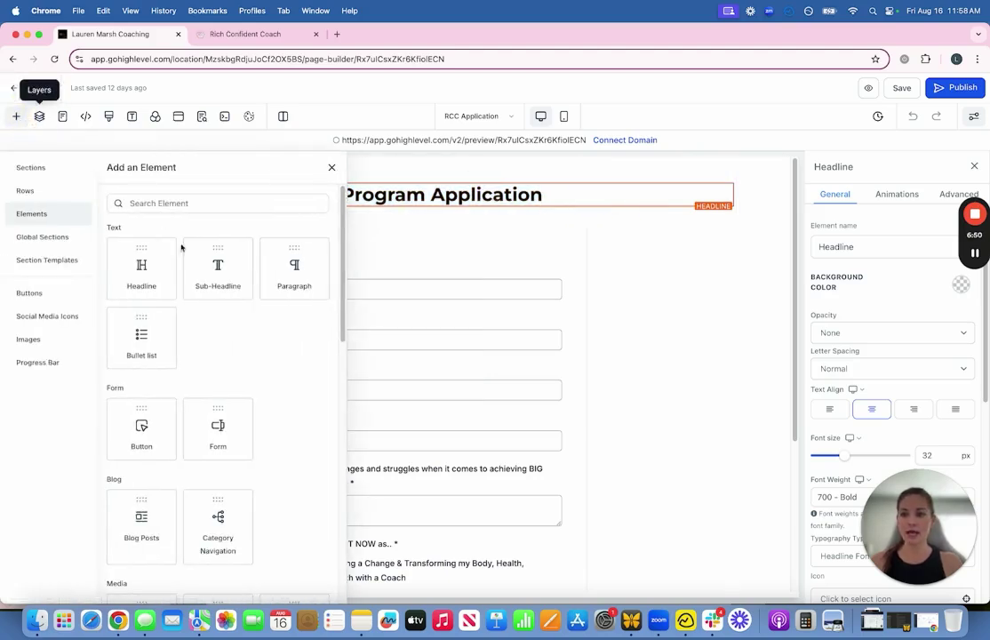
scroll(263, 336, down, 3)
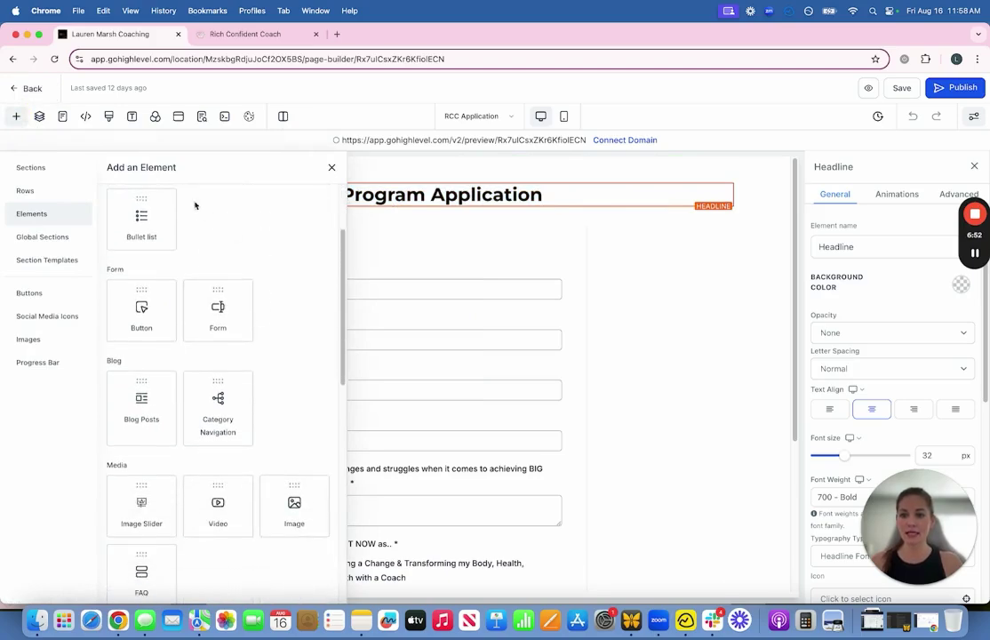
scroll(272, 294, up, 3)
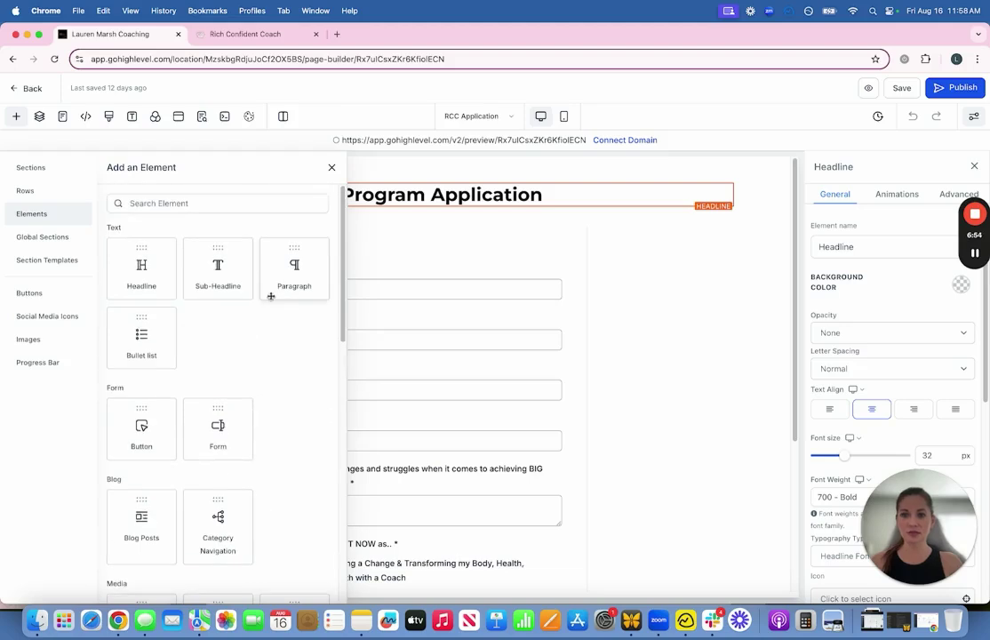
scroll(273, 346, down, 5)
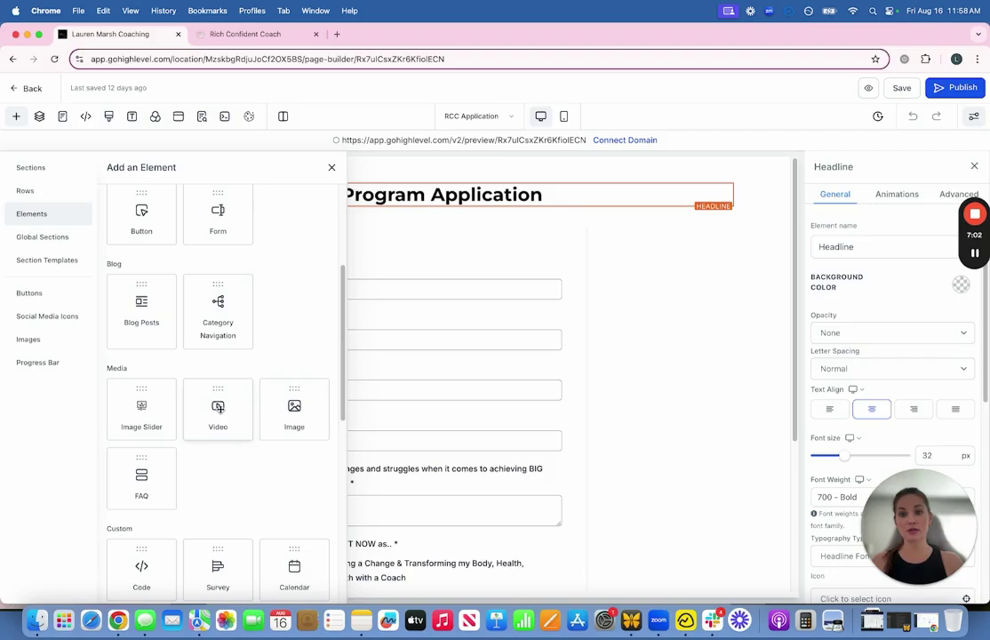
Step: Add a half-width video element beneath the headline
drag(217, 407, 426, 271)
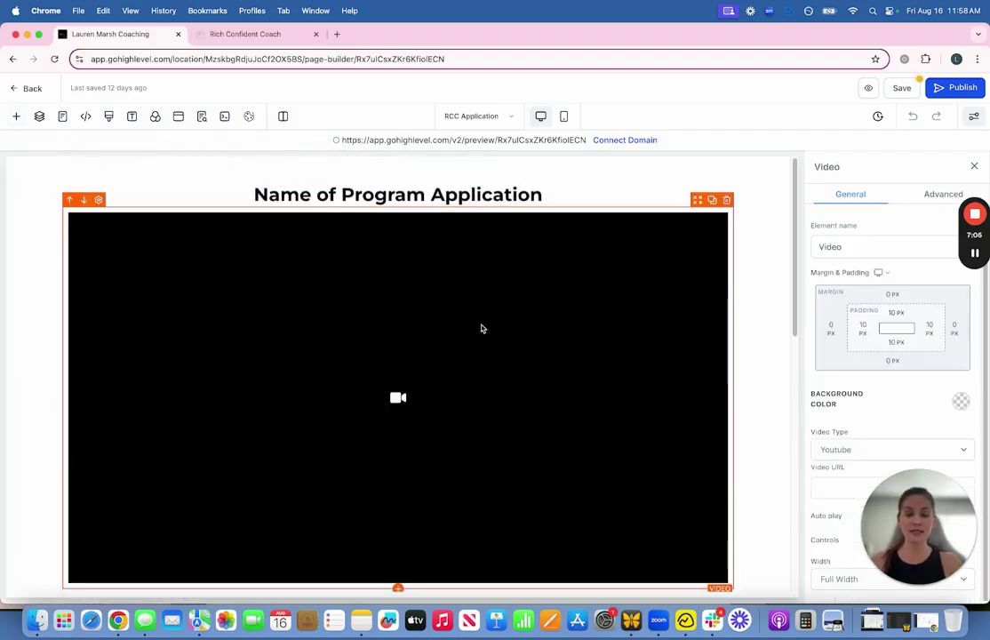
scroll(482, 328, down, 2)
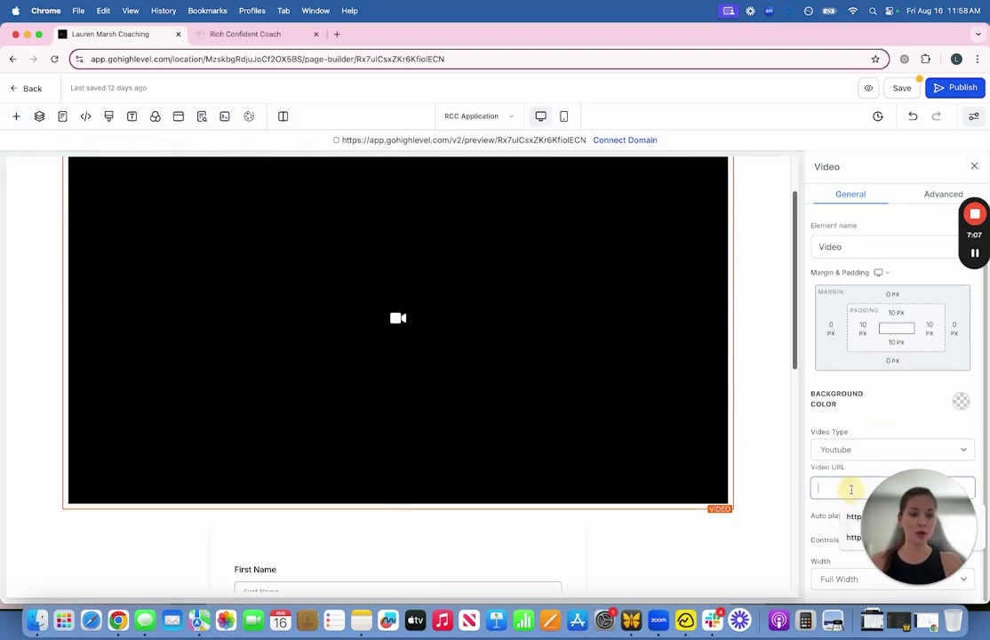
click(852, 490)
click(842, 571)
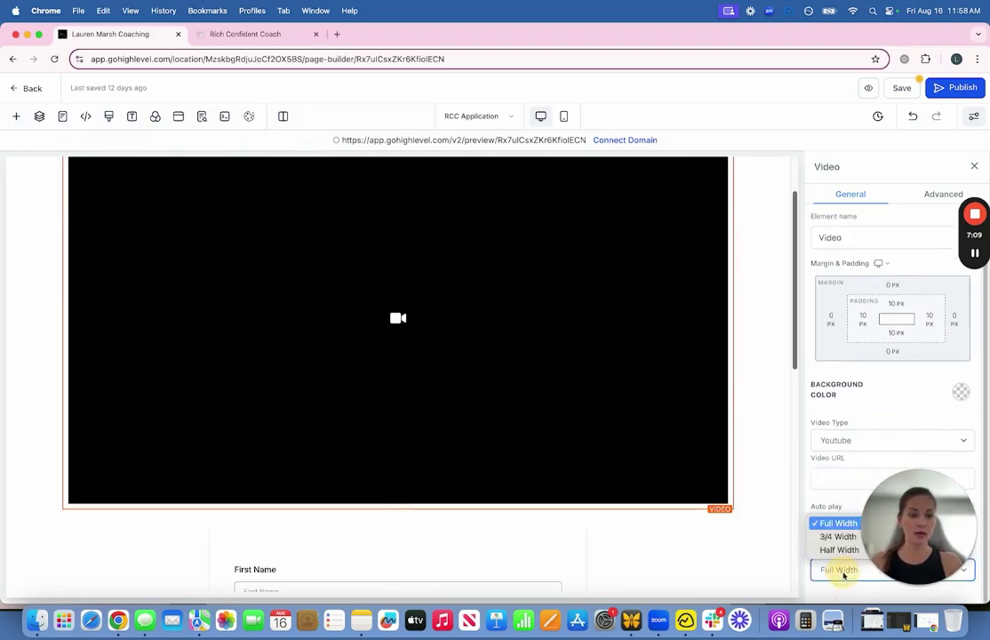
click(836, 550)
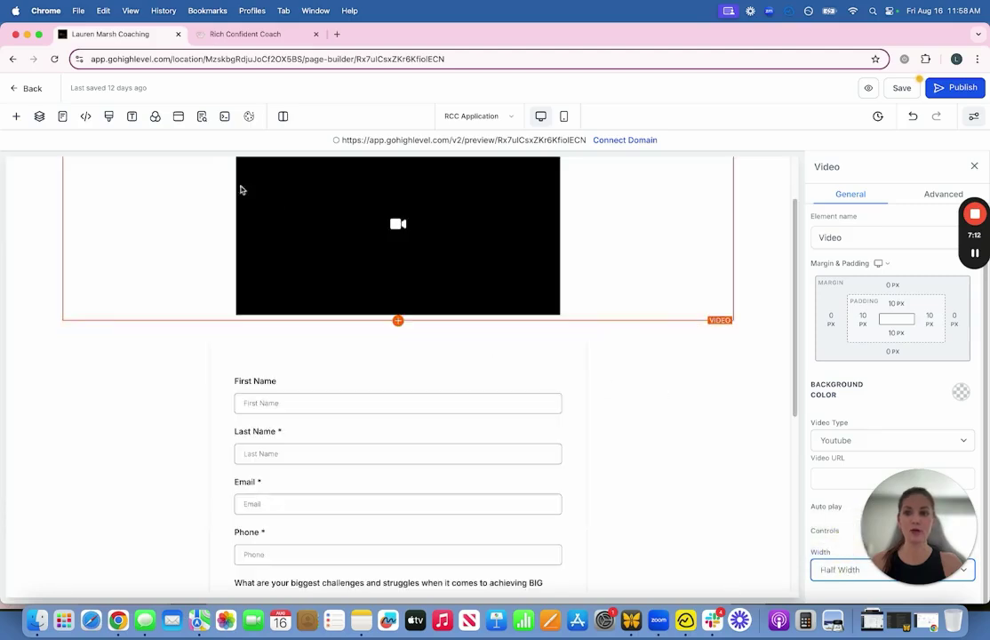
Step: Add an image above the heading, then delete the placeholder image
click(16, 117)
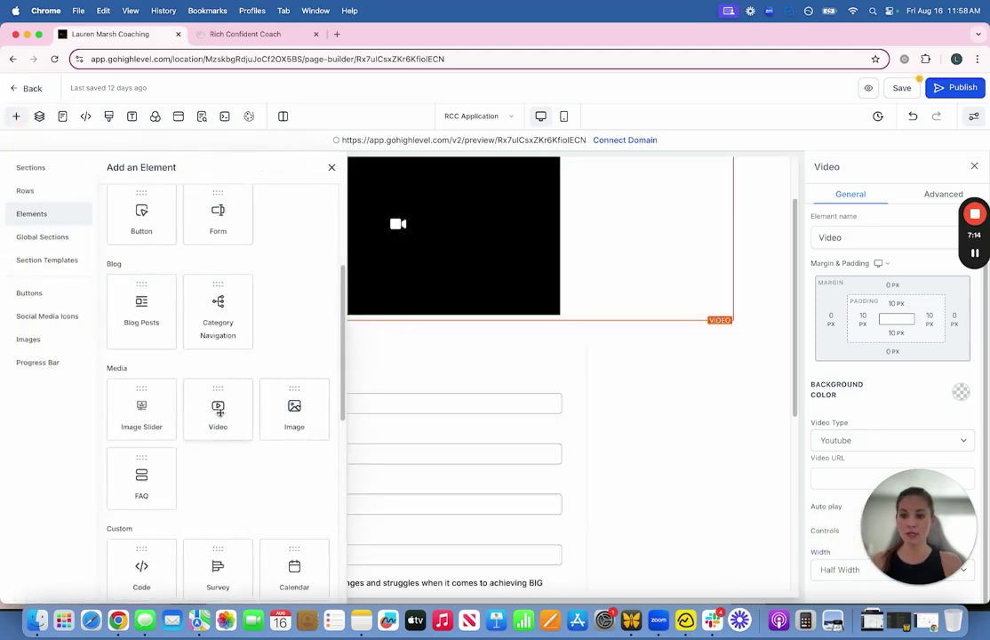
drag(295, 416, 404, 196)
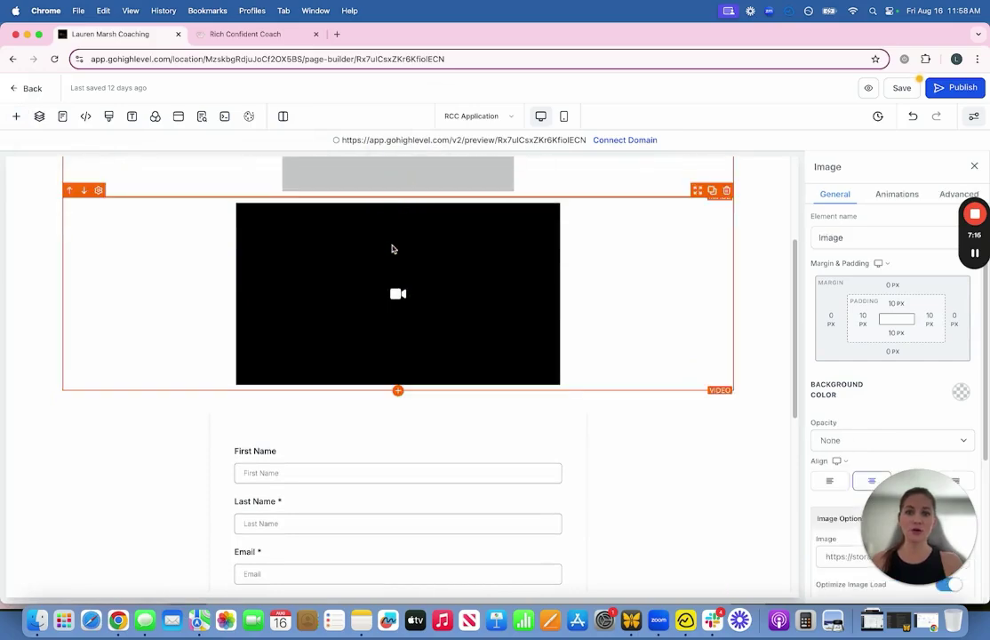
drag(422, 322, 371, 298)
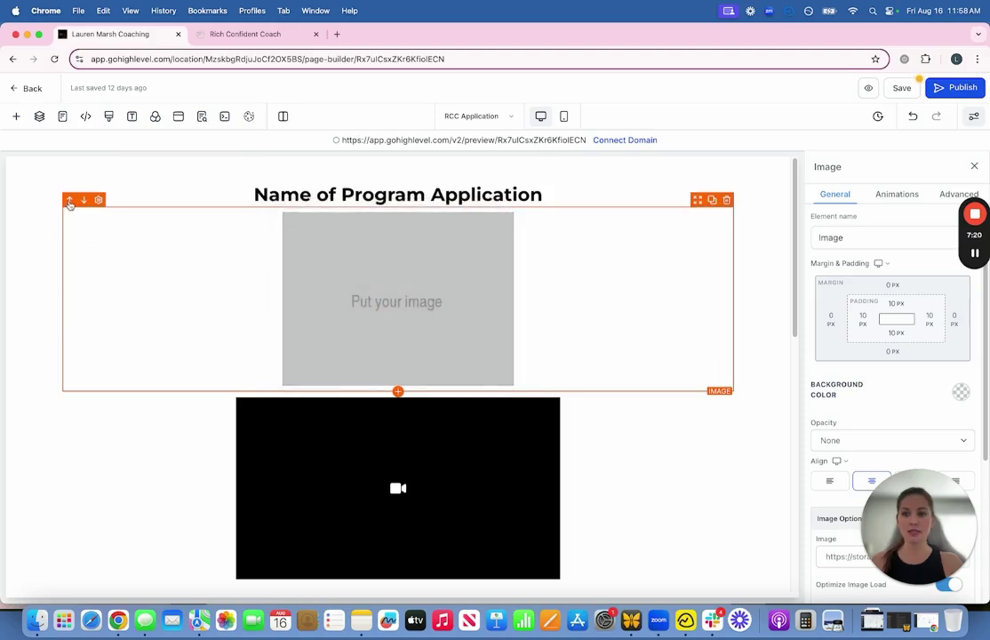
click(69, 201)
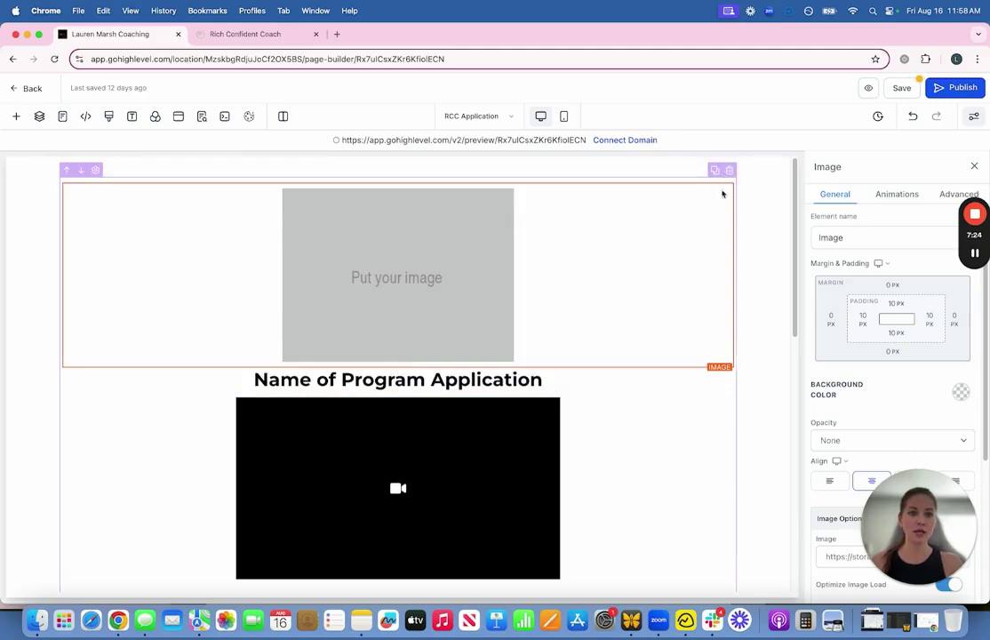
click(729, 171)
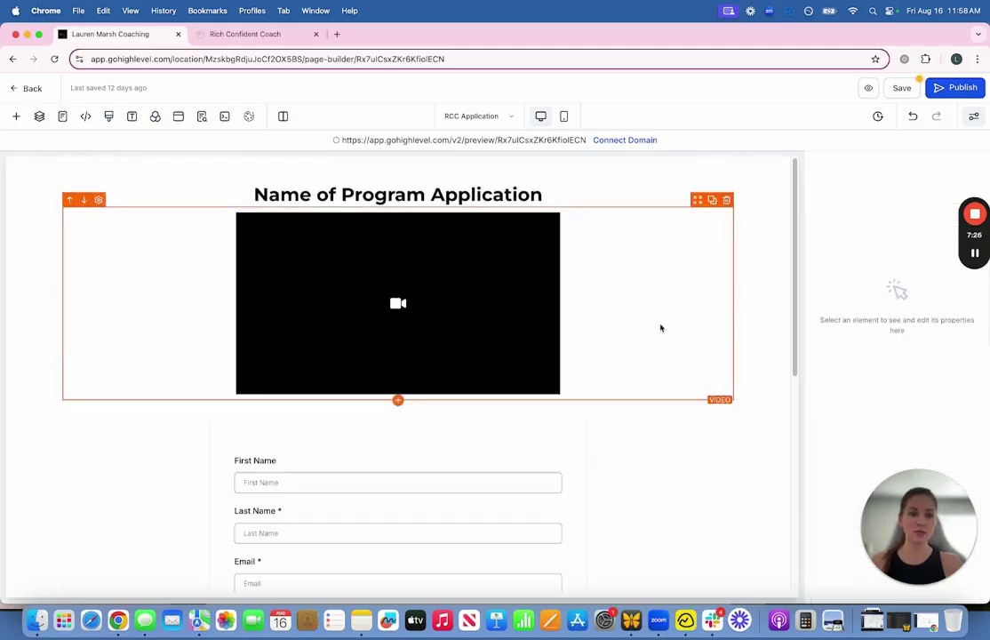
Step: Select the application form, then leave the builder discarding unsaved changes
click(428, 467)
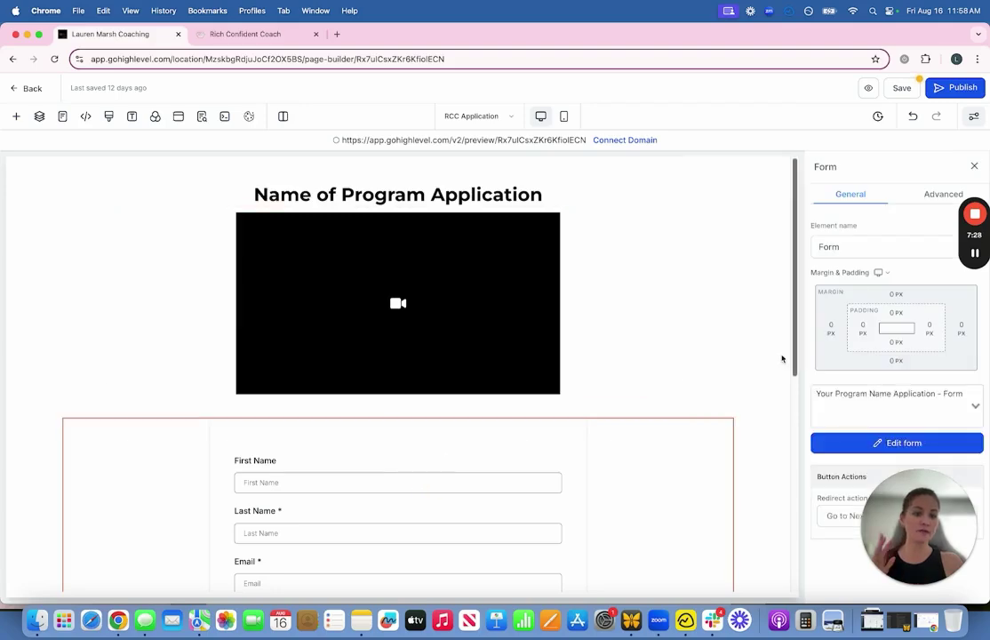
click(19, 88)
click(627, 381)
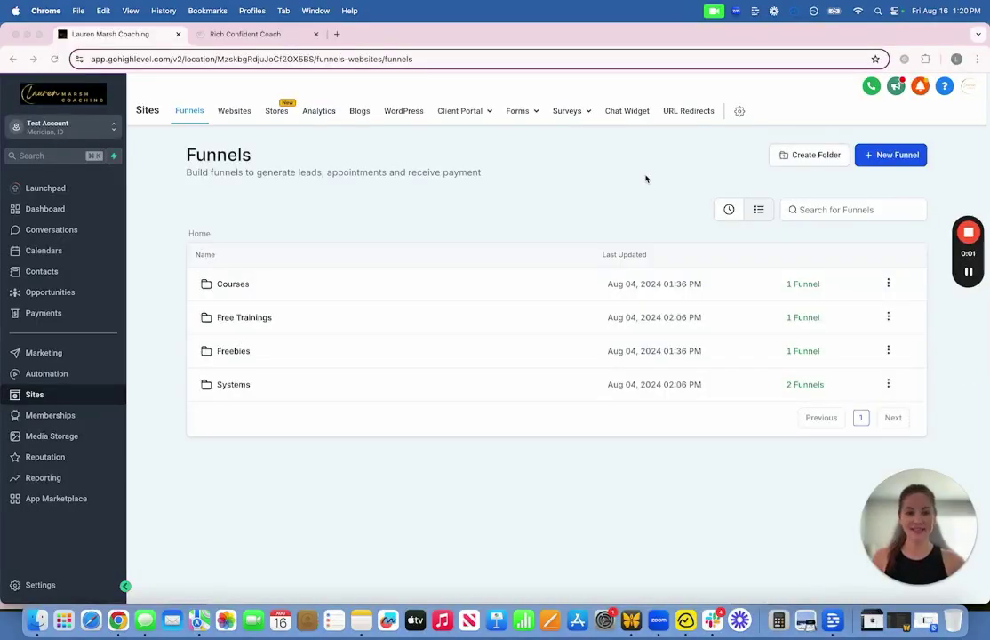
Step: Switch to the Websites tab in Sites
click(234, 114)
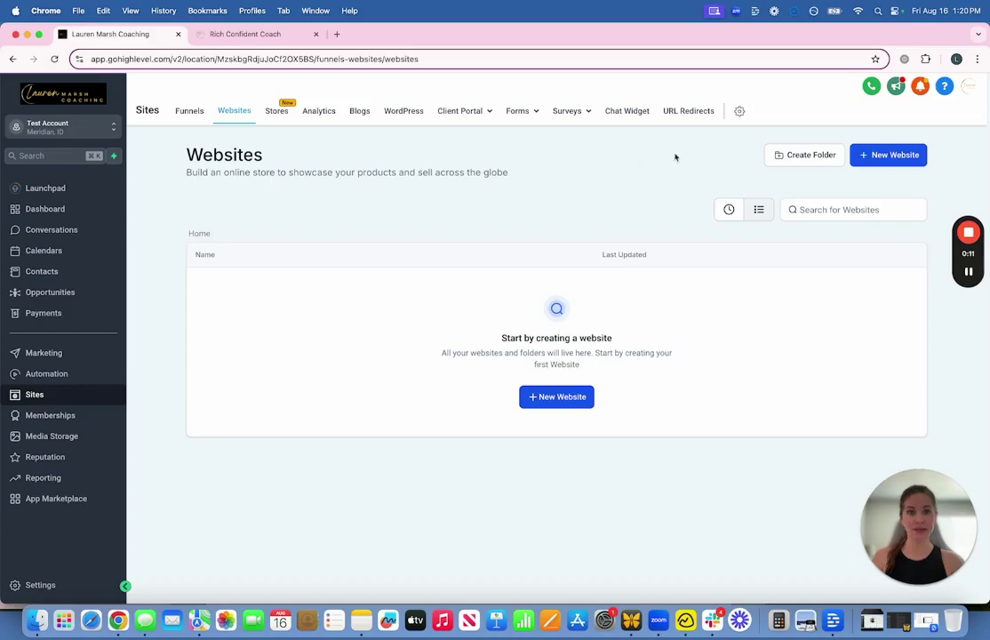
Step: Start a new website from templates, filtered to Business, Coaching, & Consulting
click(891, 159)
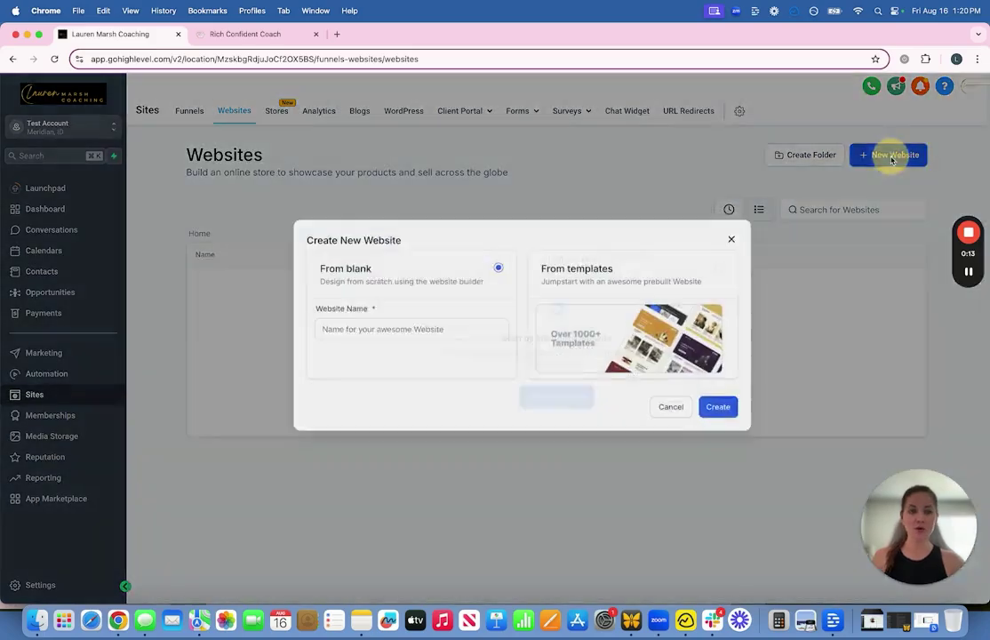
click(602, 283)
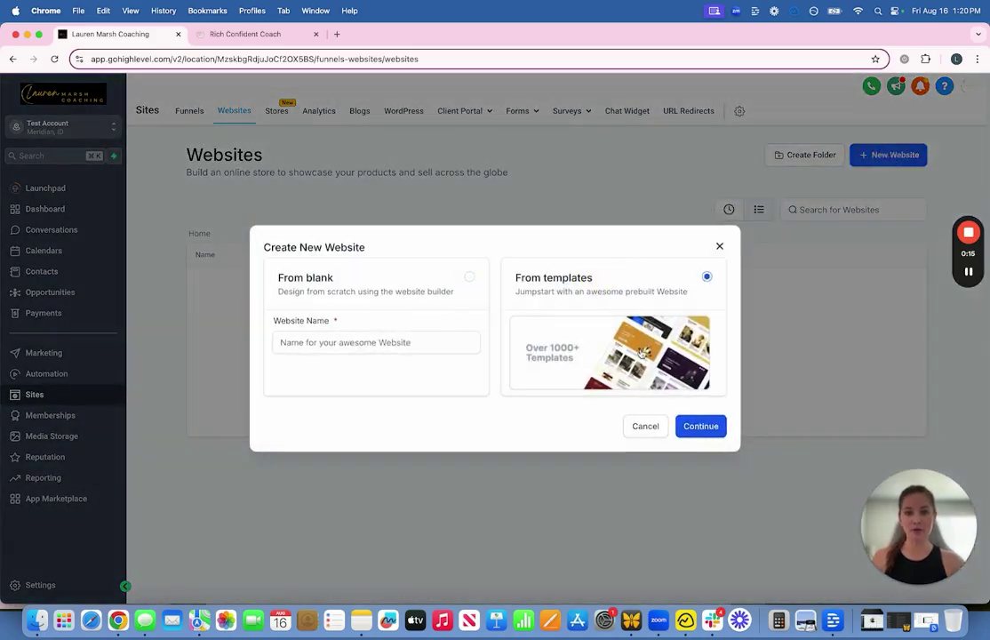
click(699, 427)
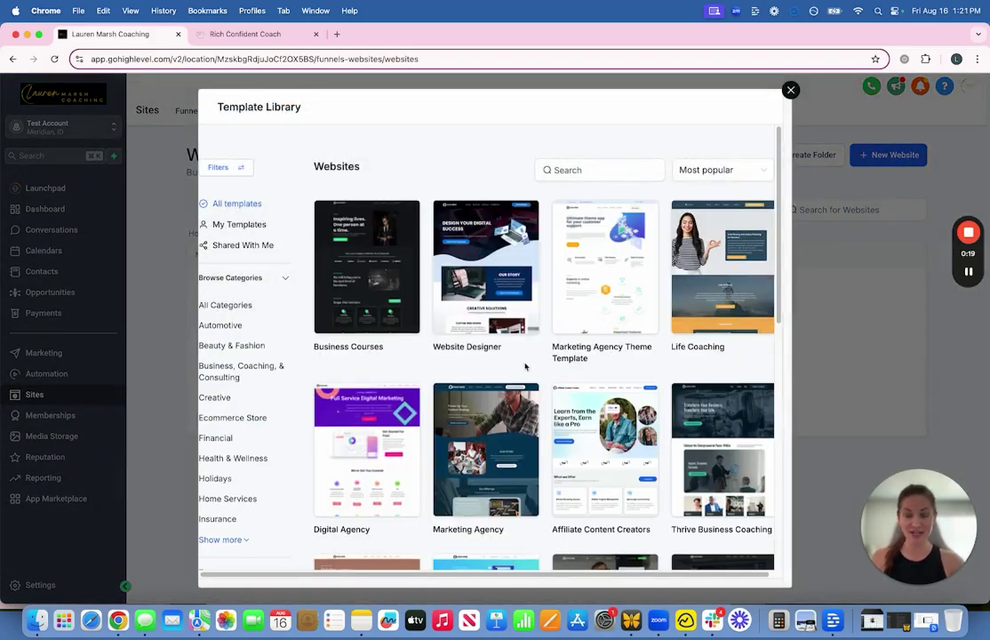
scroll(515, 351, down, 3)
scroll(543, 418, down, 4)
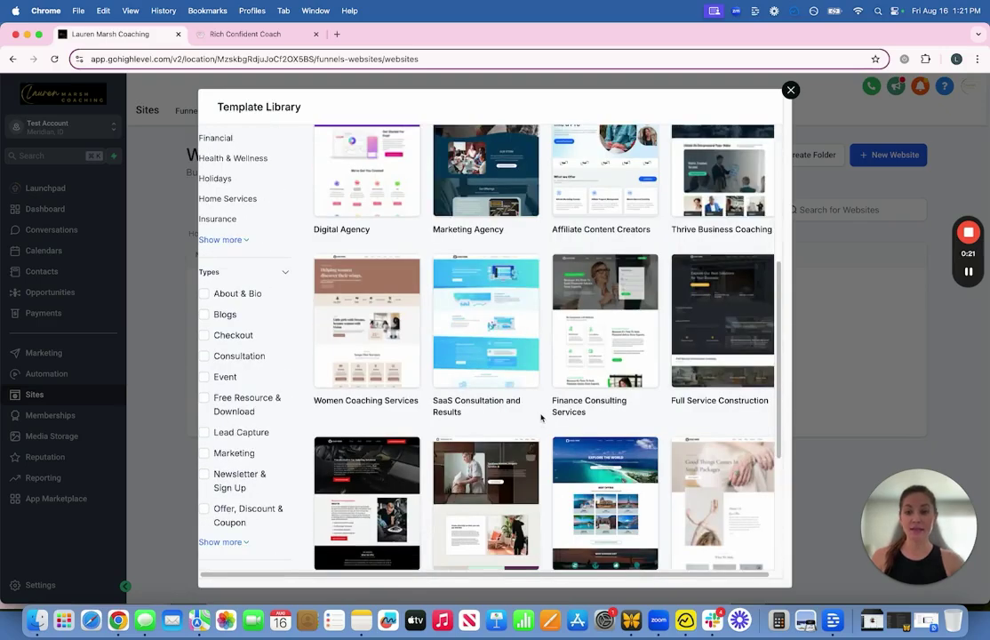
click(224, 240)
scroll(234, 253, up, 4)
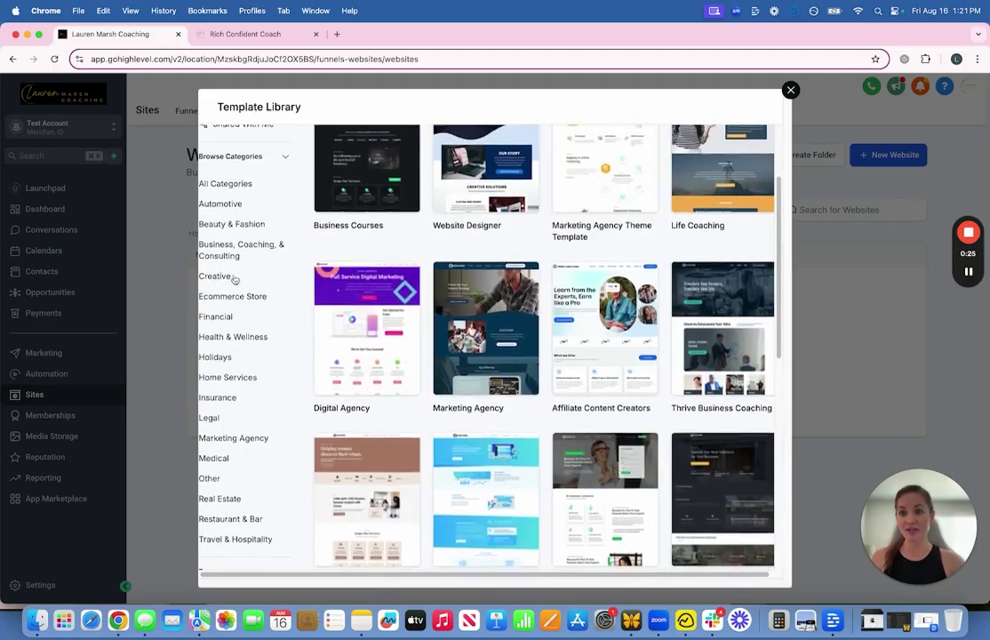
click(219, 257)
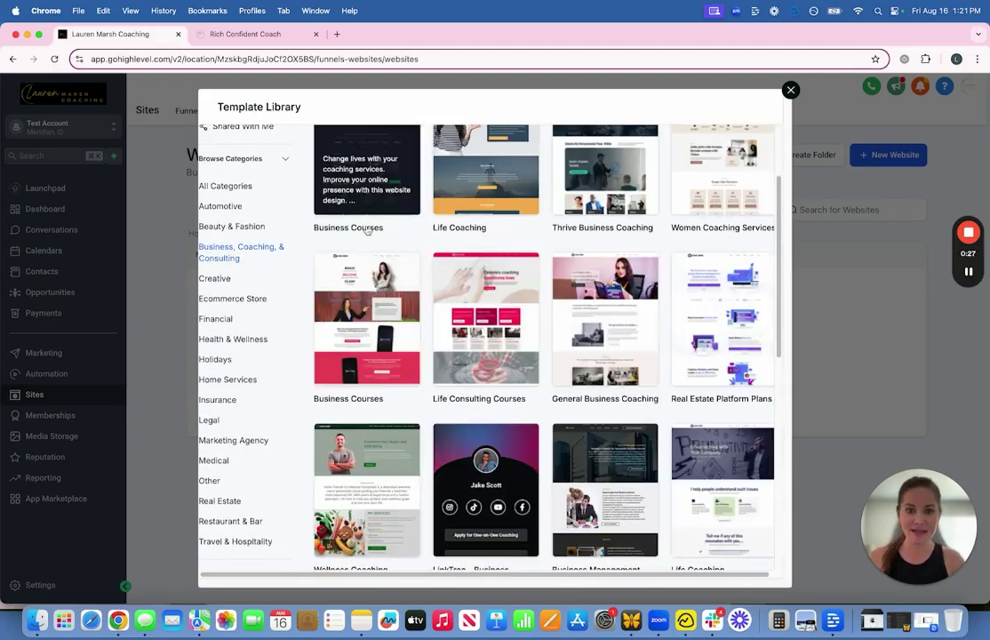
Step: Preview the Life Coaching template and use it for the new site
scroll(447, 252, up, 2)
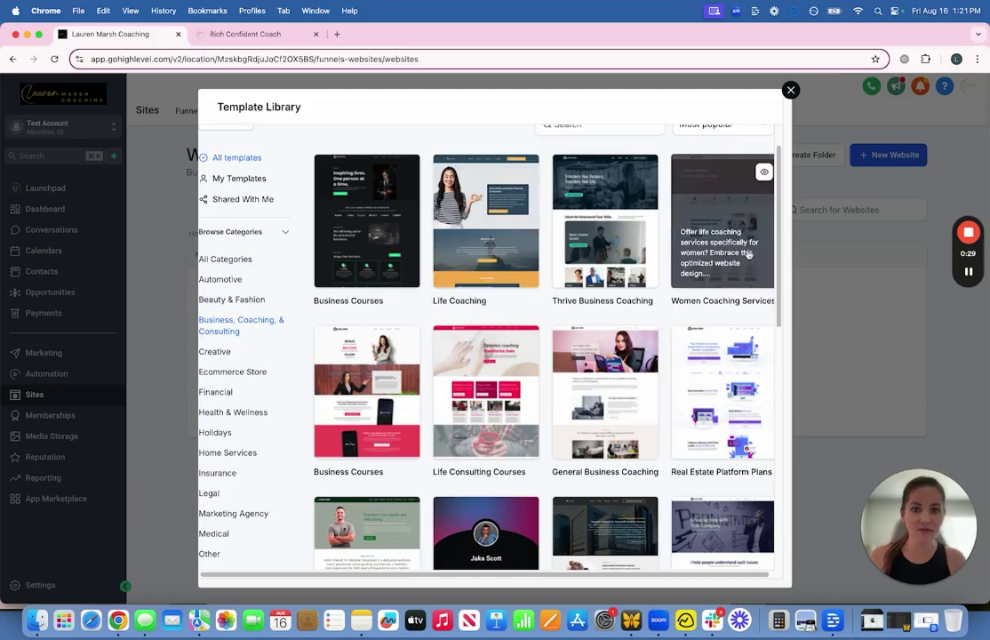
click(524, 170)
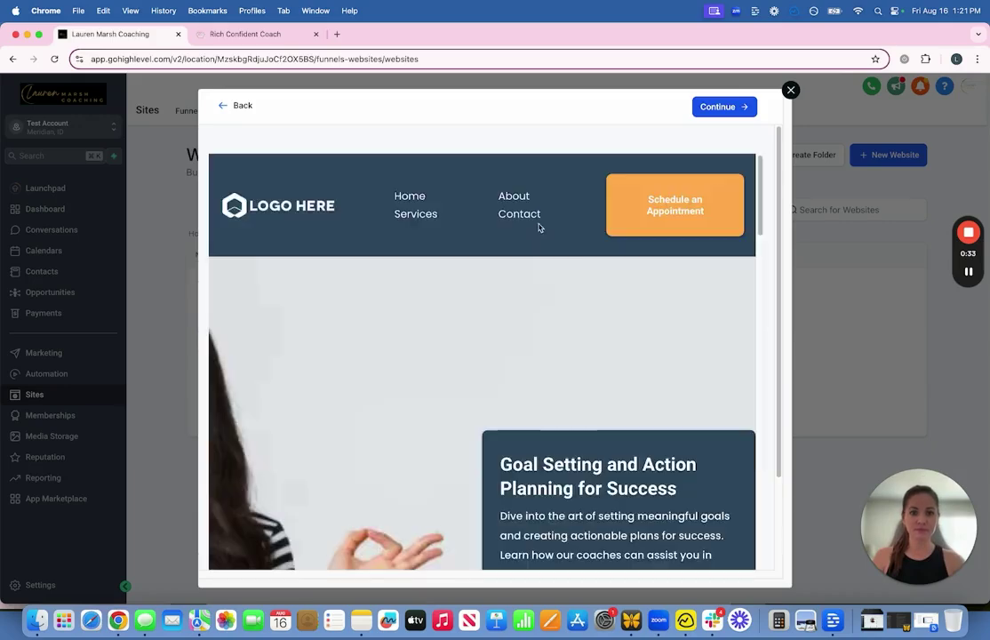
scroll(609, 281, down, 10)
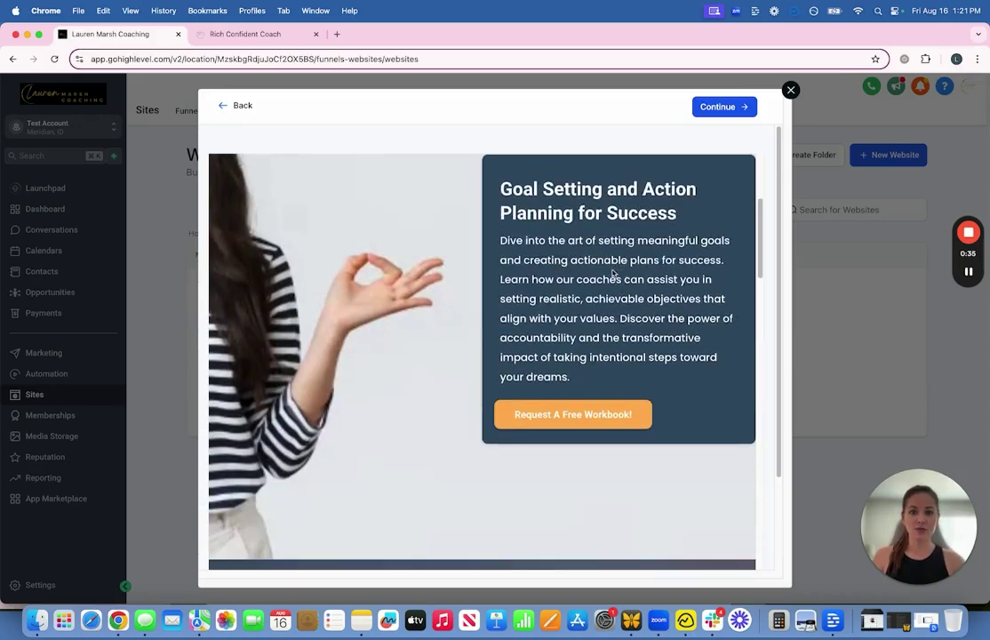
scroll(608, 280, down, 10)
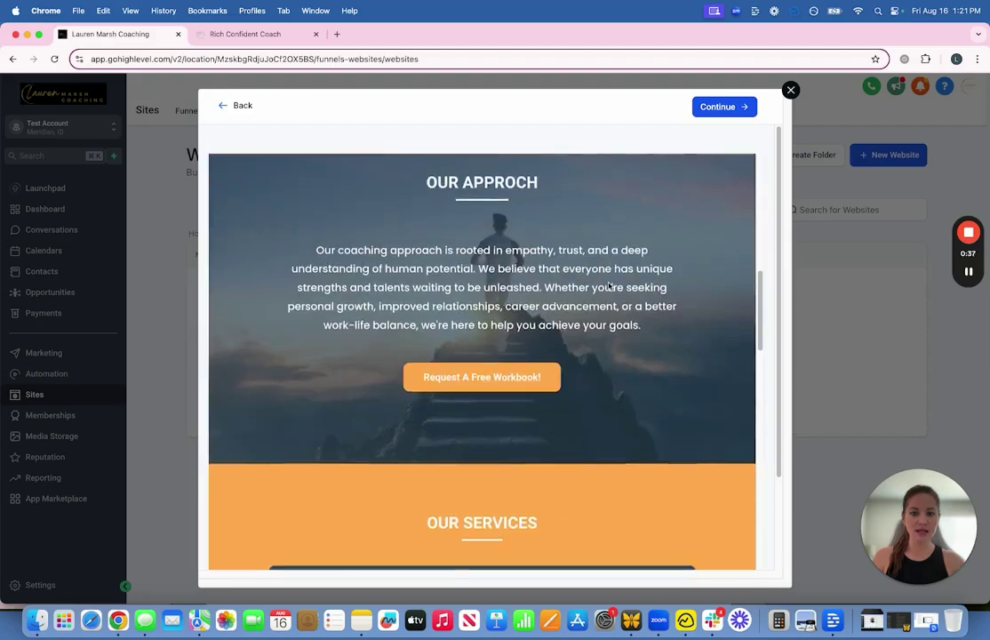
scroll(608, 286, down, 8)
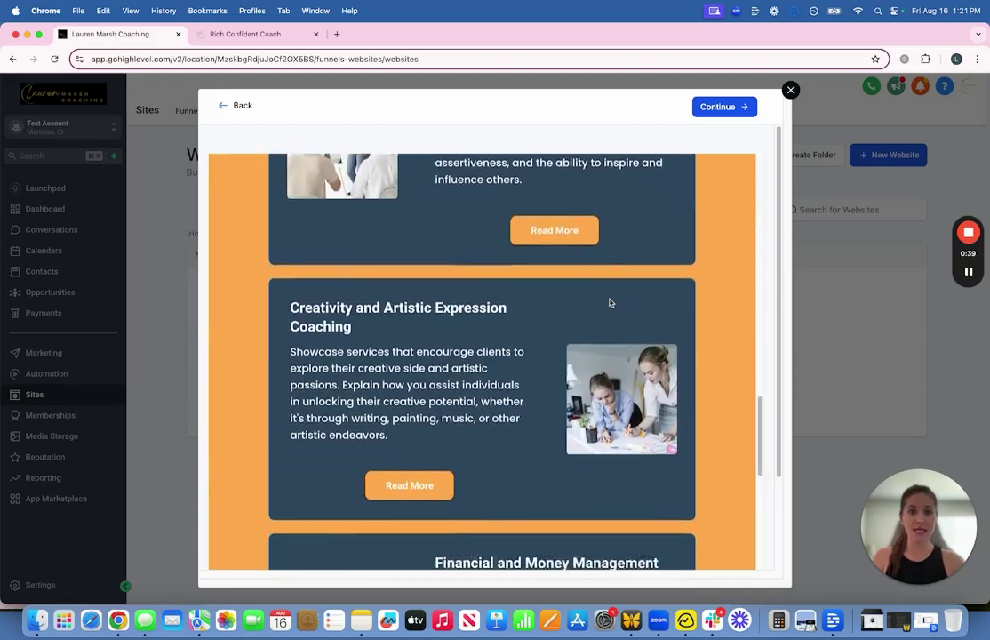
click(717, 108)
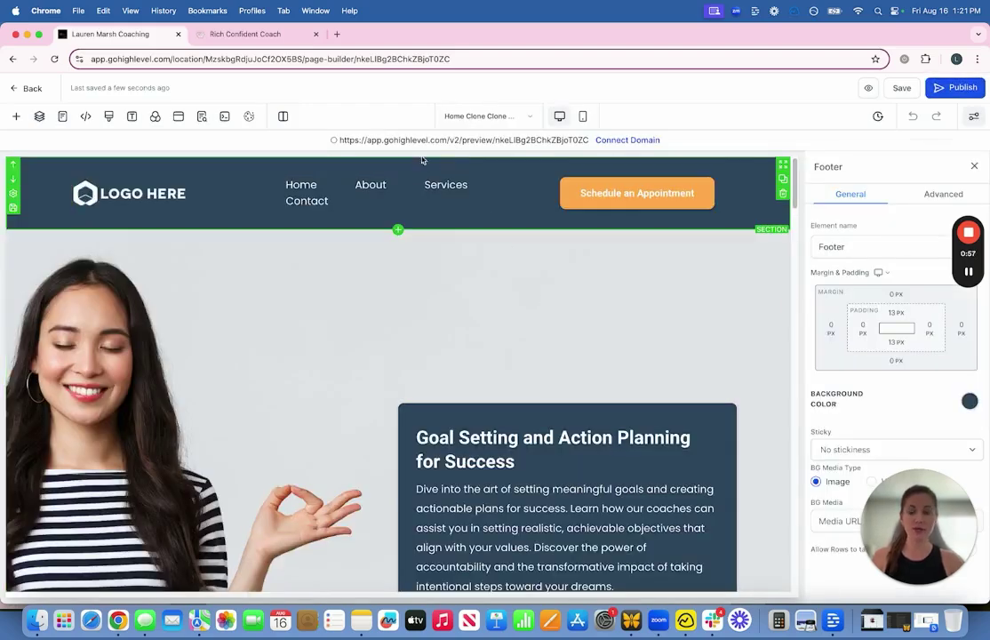
Step: Inspect the hero's Request A Free Workbook button, paragraph and section, then open the Pages overview
scroll(560, 294, down, 2)
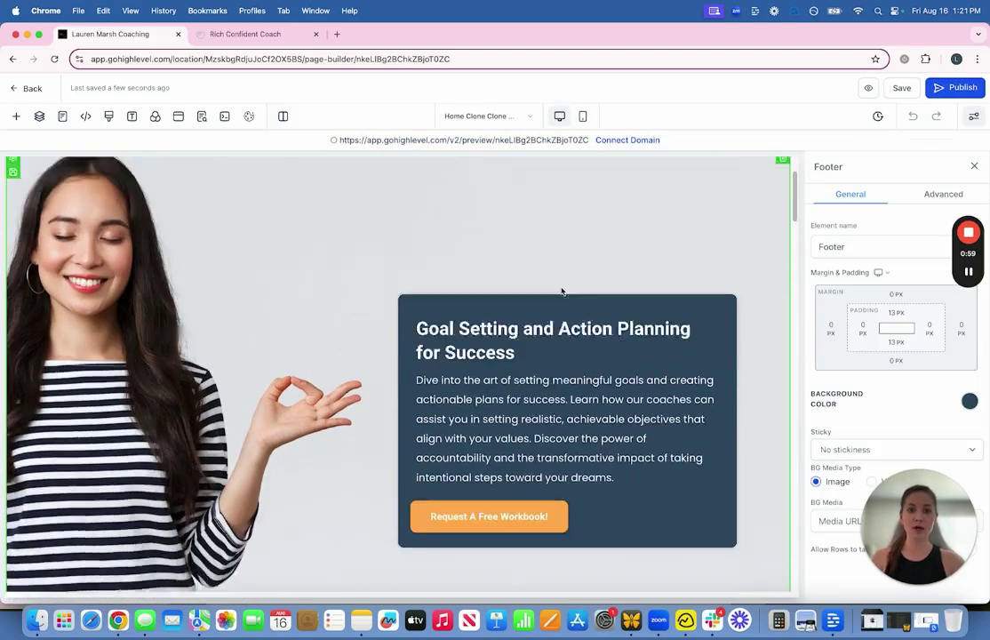
scroll(561, 290, down, 2)
click(491, 425)
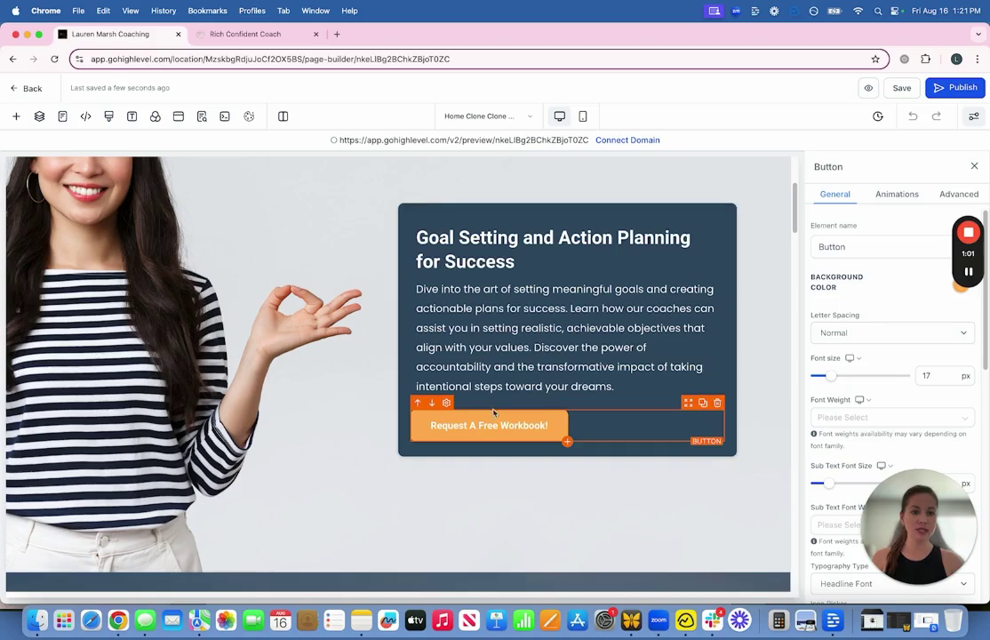
click(495, 330)
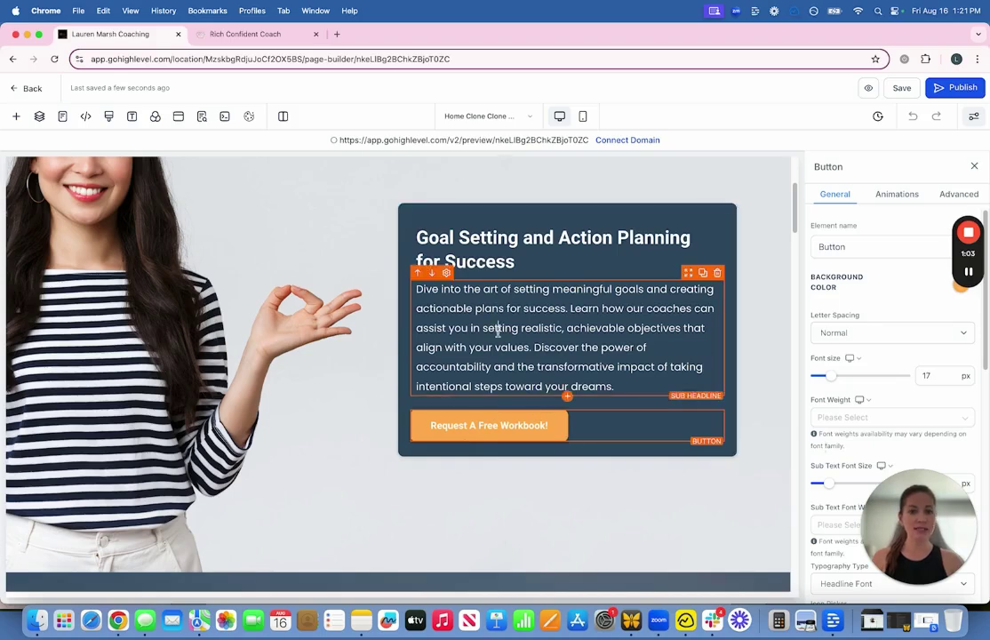
click(394, 330)
scroll(599, 392, down, 5)
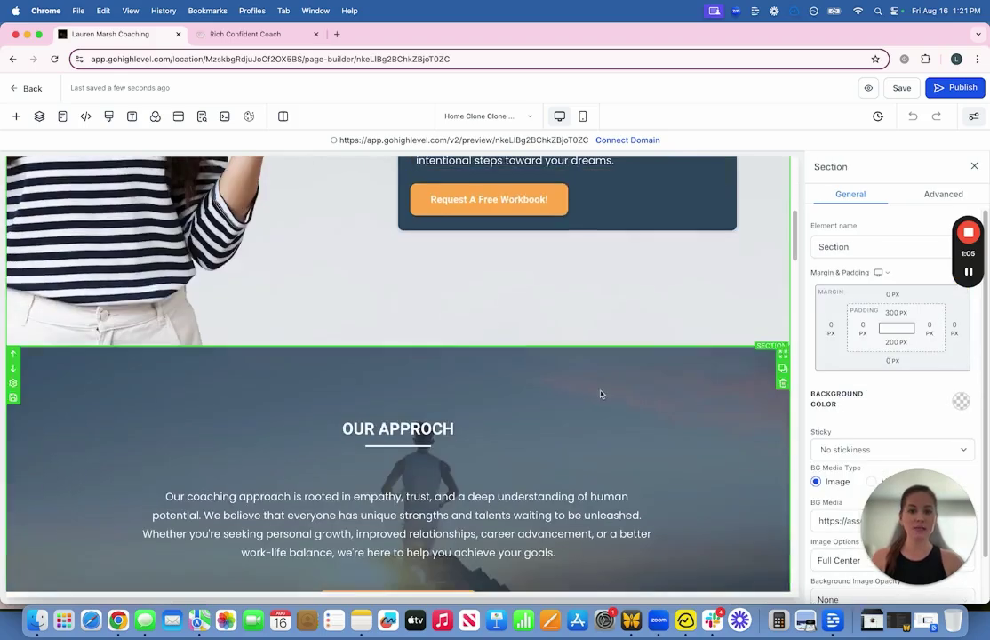
scroll(597, 392, down, 10)
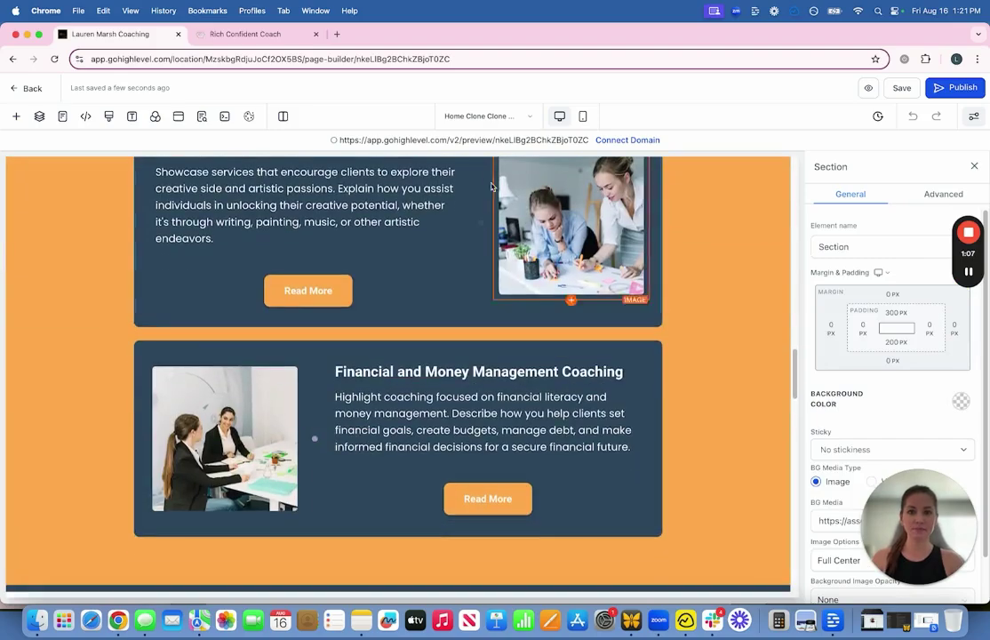
click(969, 271)
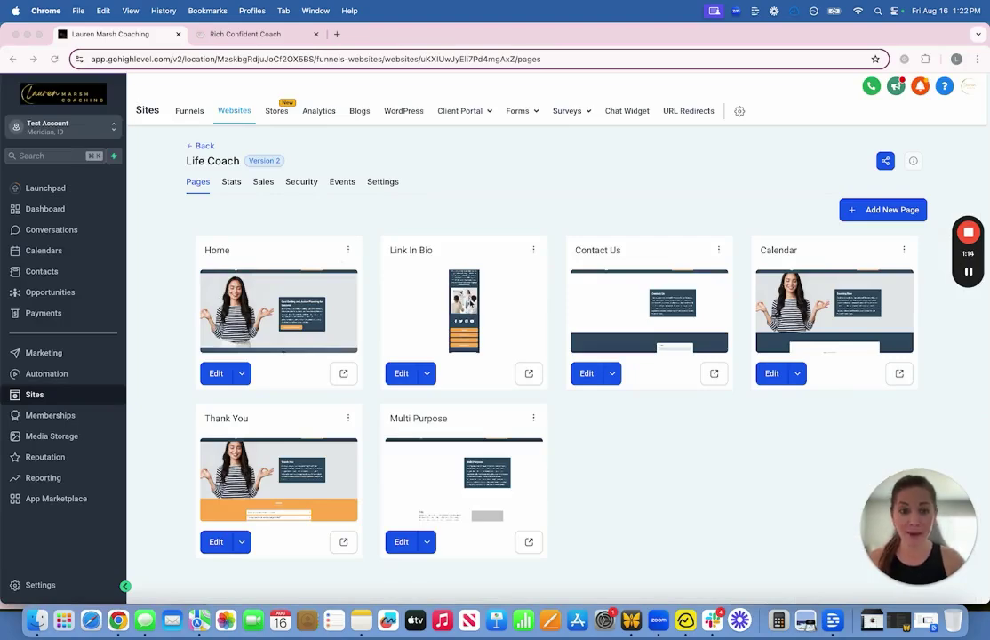
Step: Preview the Link In Bio page's link buttons and About Us section, then return to the pages tab
click(528, 373)
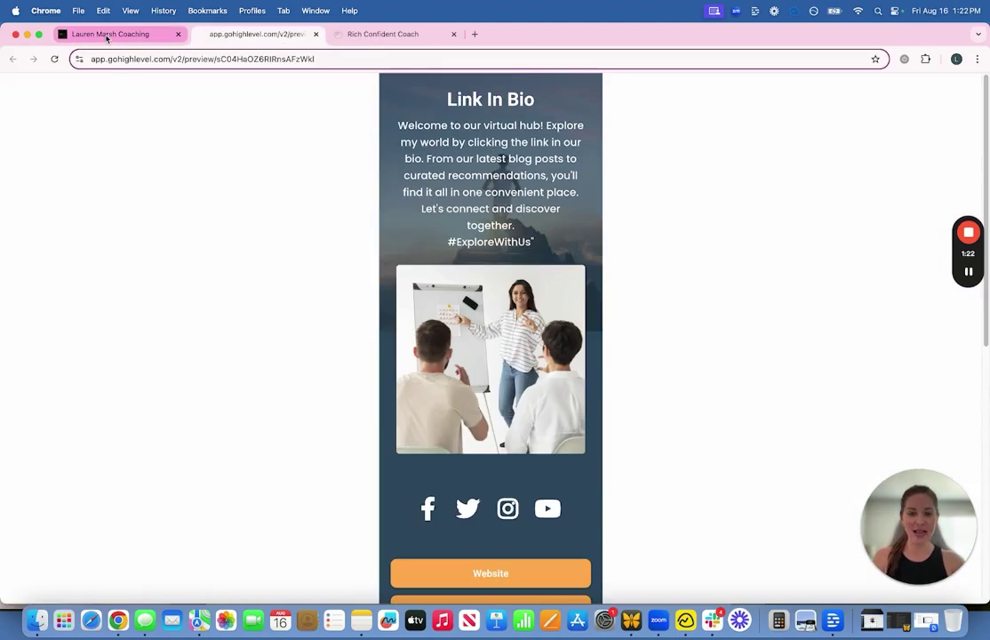
scroll(253, 285, down, 4)
scroll(302, 282, up, 4)
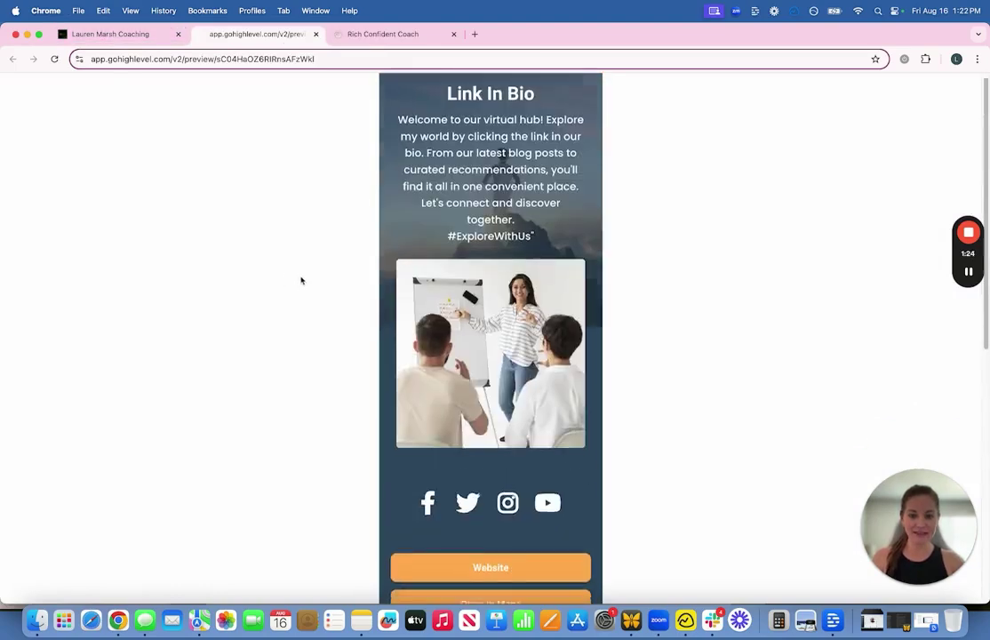
scroll(302, 251, down, 10)
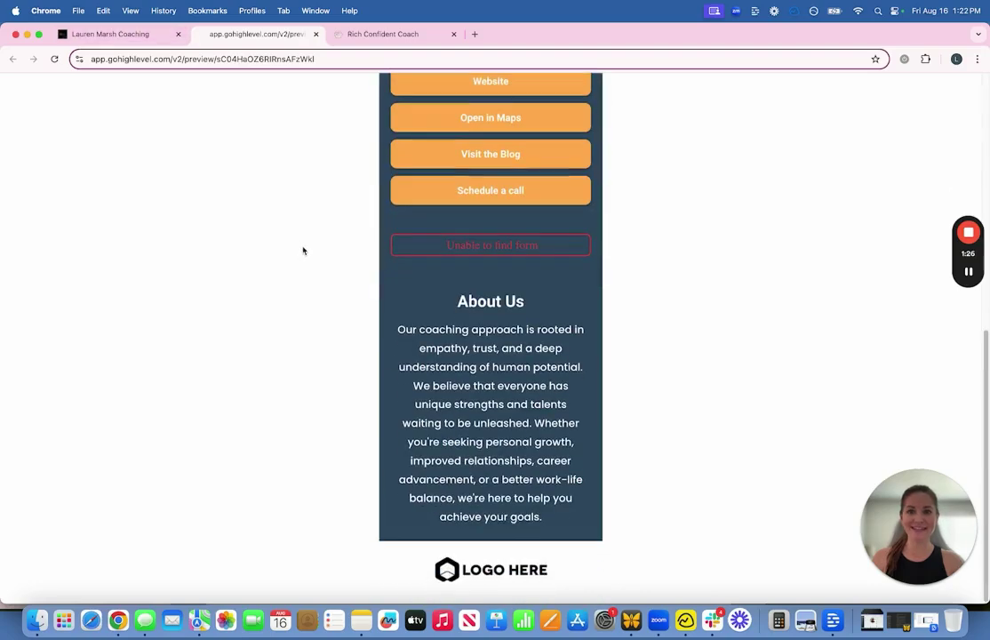
click(180, 33)
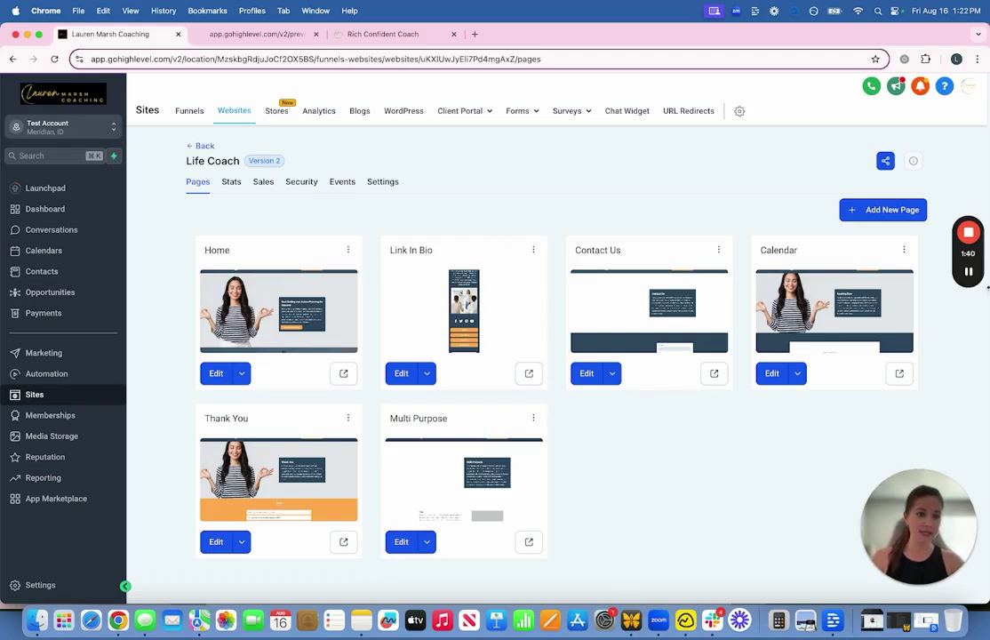
Step: Browse the Stores, Analytics and WordPress hosting sections of Sites
click(969, 273)
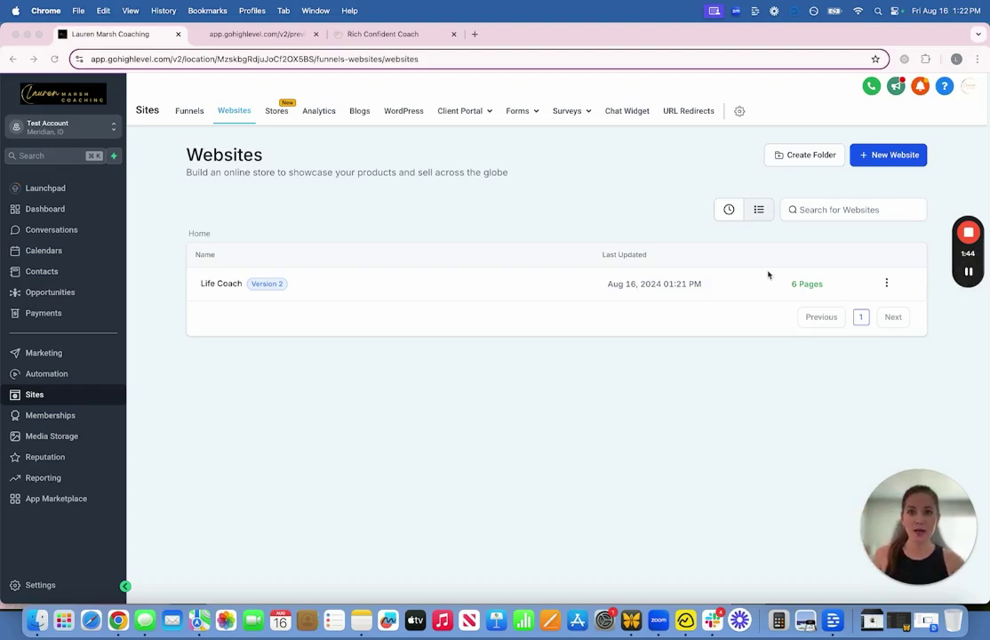
click(272, 113)
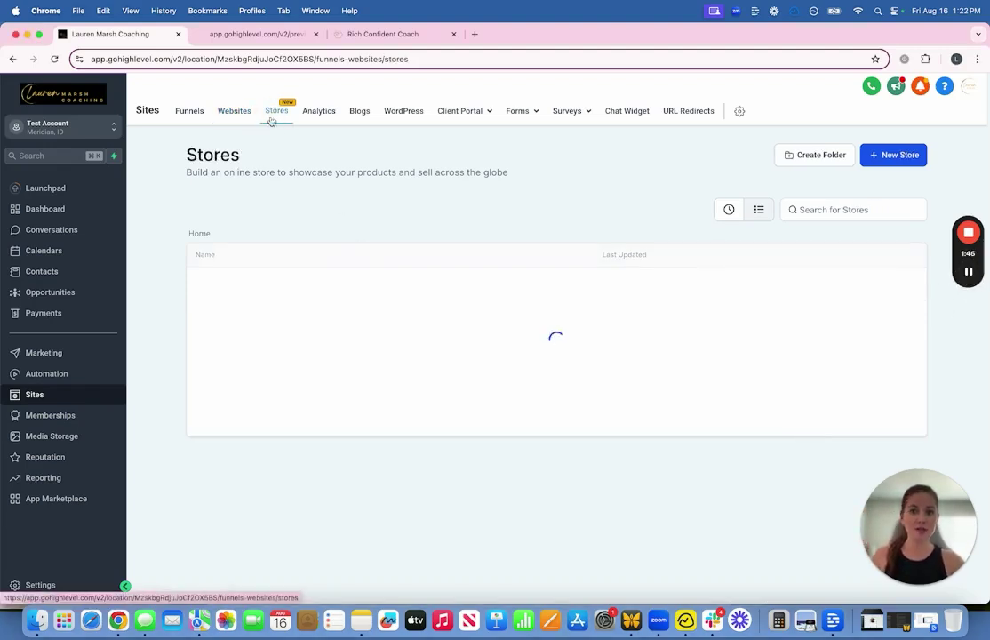
click(321, 110)
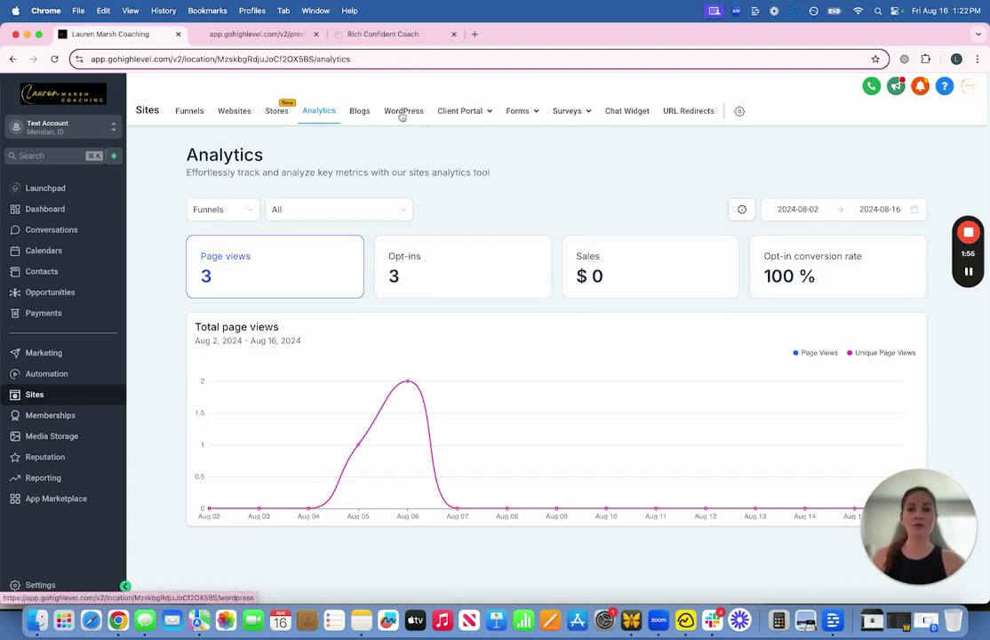
click(402, 113)
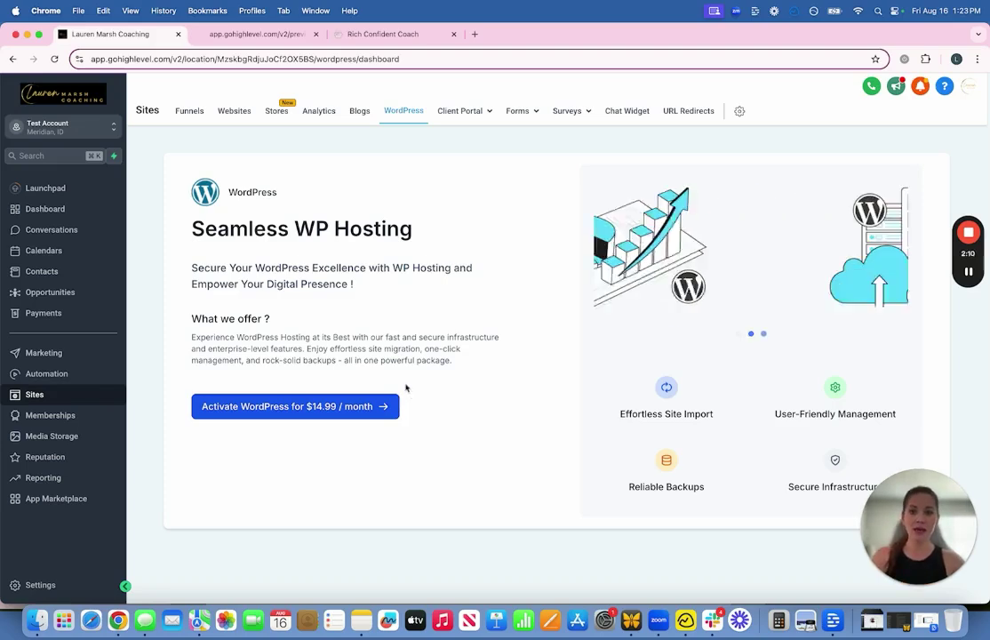
Step: Check the empty Blogs section, then open the Client Portal Dashboard
click(359, 112)
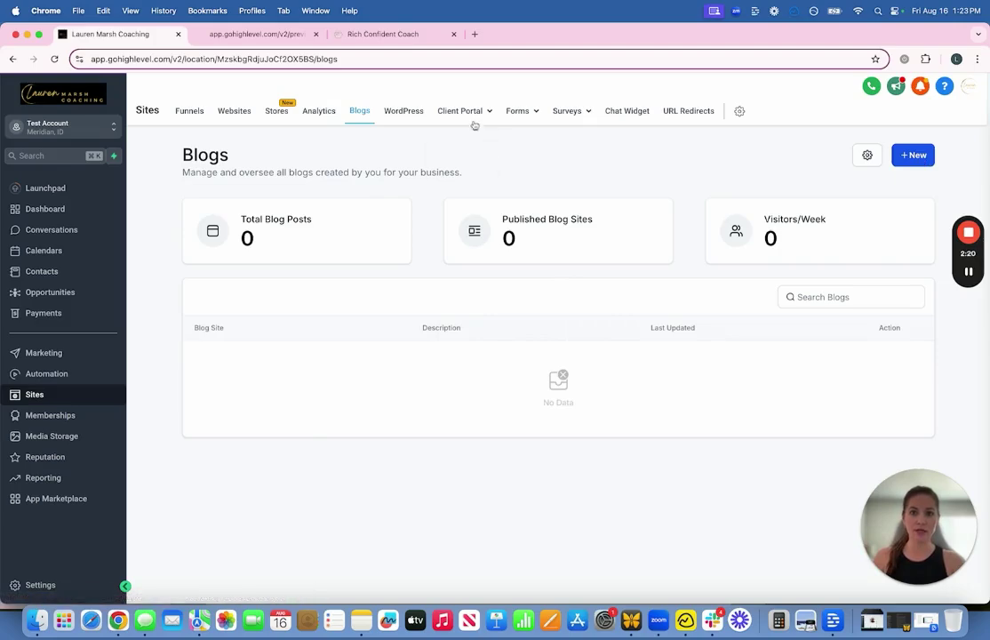
mouse_move(471, 114)
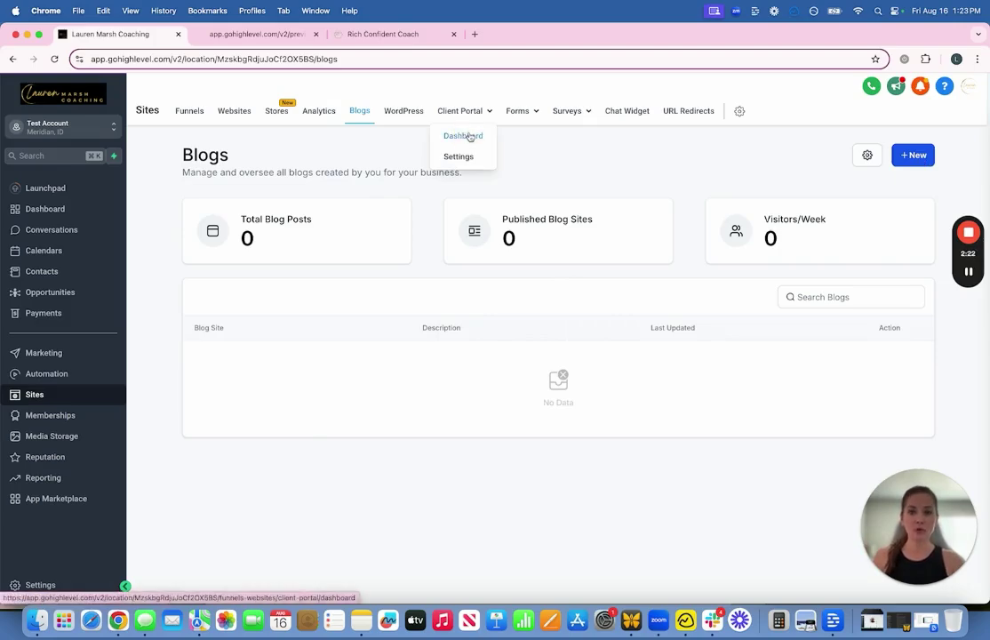
click(471, 136)
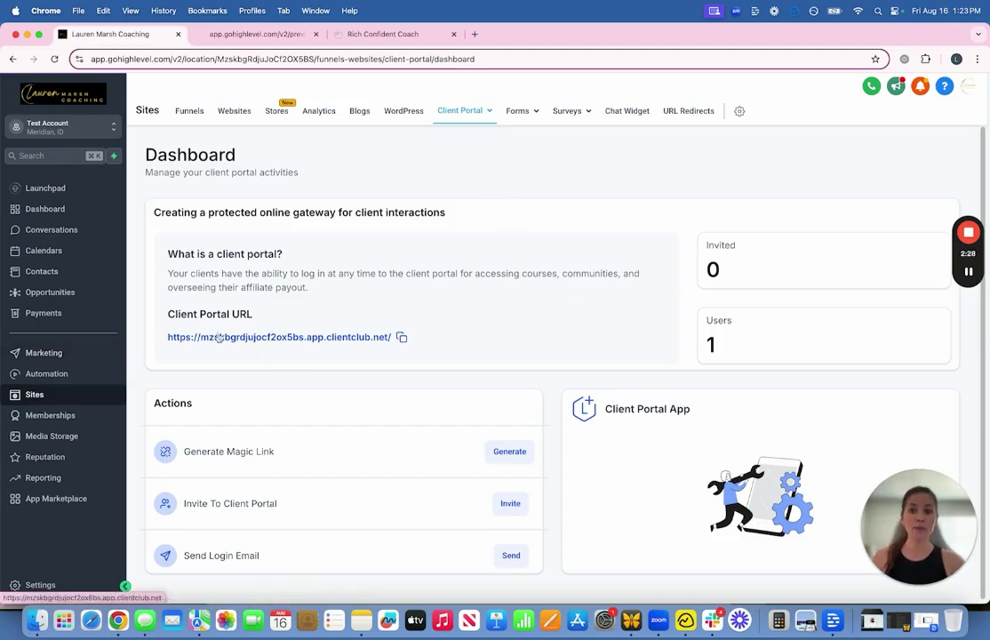
Step: Open the Rich Confident Coach portal login from the dashboard's Client Portal URL
scroll(477, 322, down, 1)
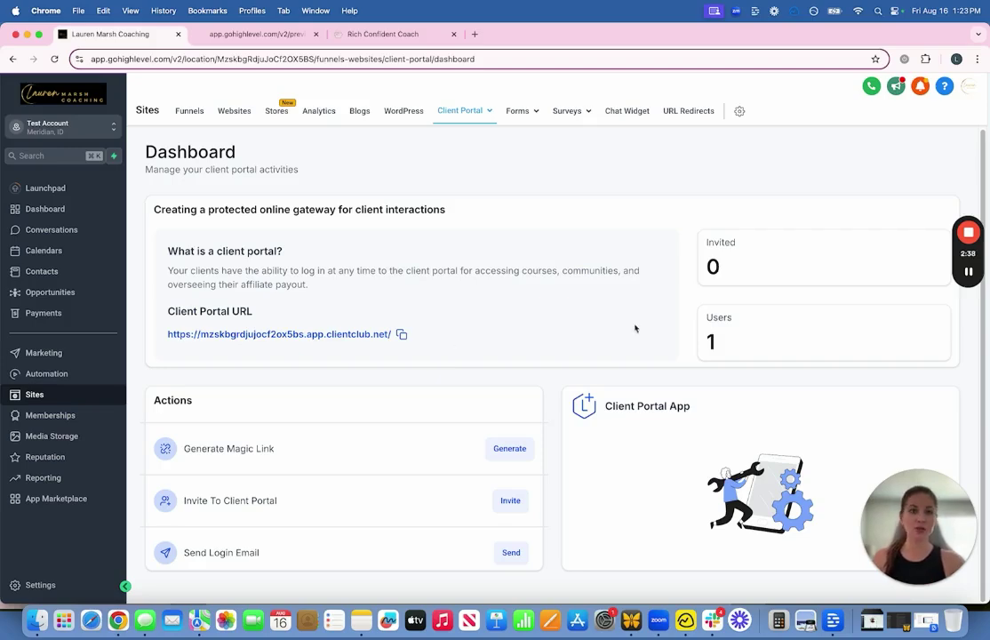
mouse_move(967, 284)
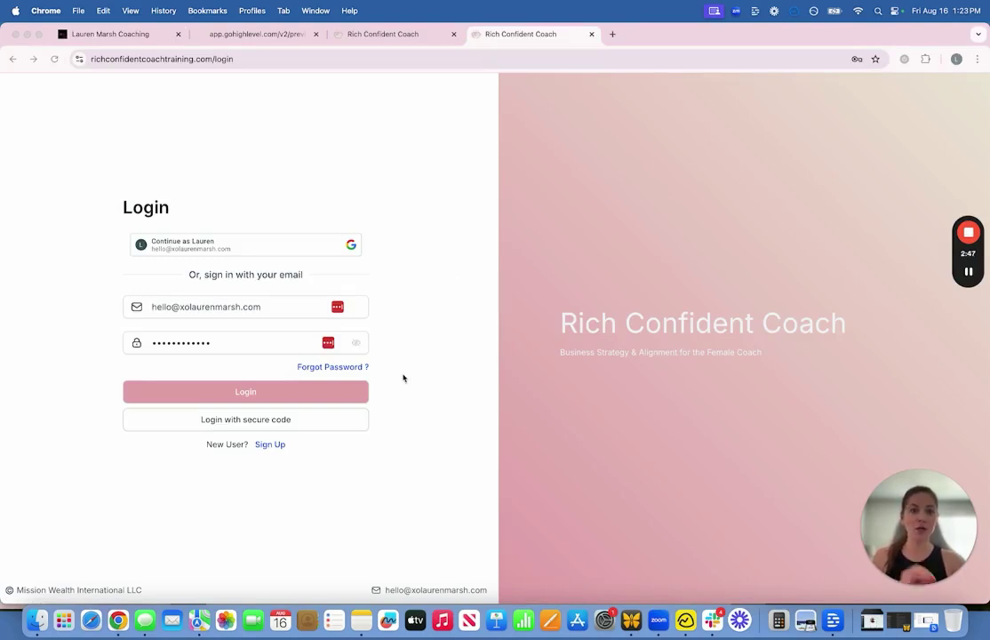
Step: Log in and open the Coaching Profit System Software course on its Welcome lesson
click(255, 395)
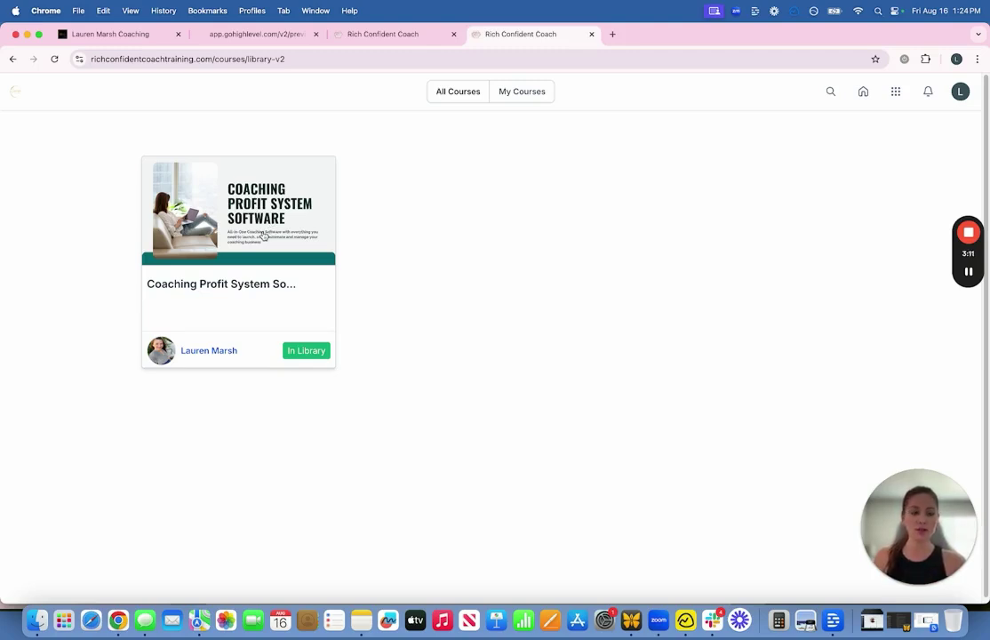
click(263, 236)
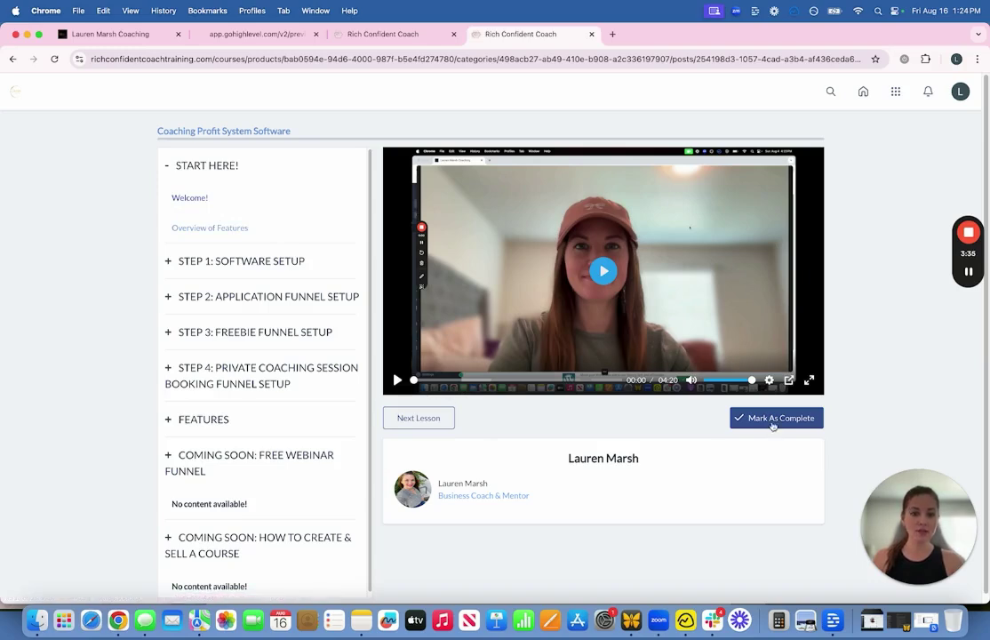
Step: Advance to the next lesson and expand the STEP 1 through STEP 4 module lists
click(419, 417)
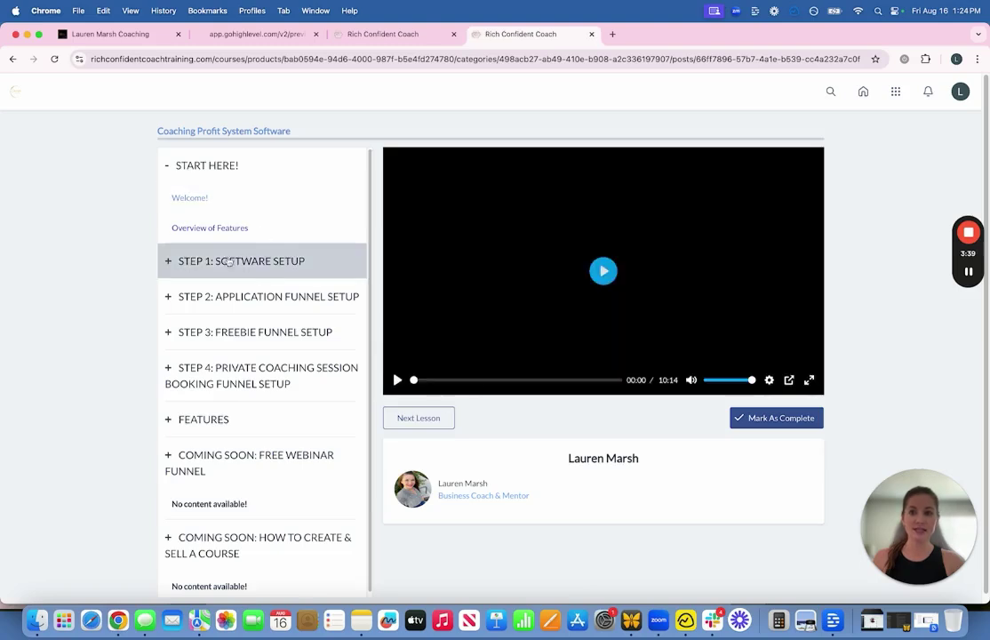
click(199, 263)
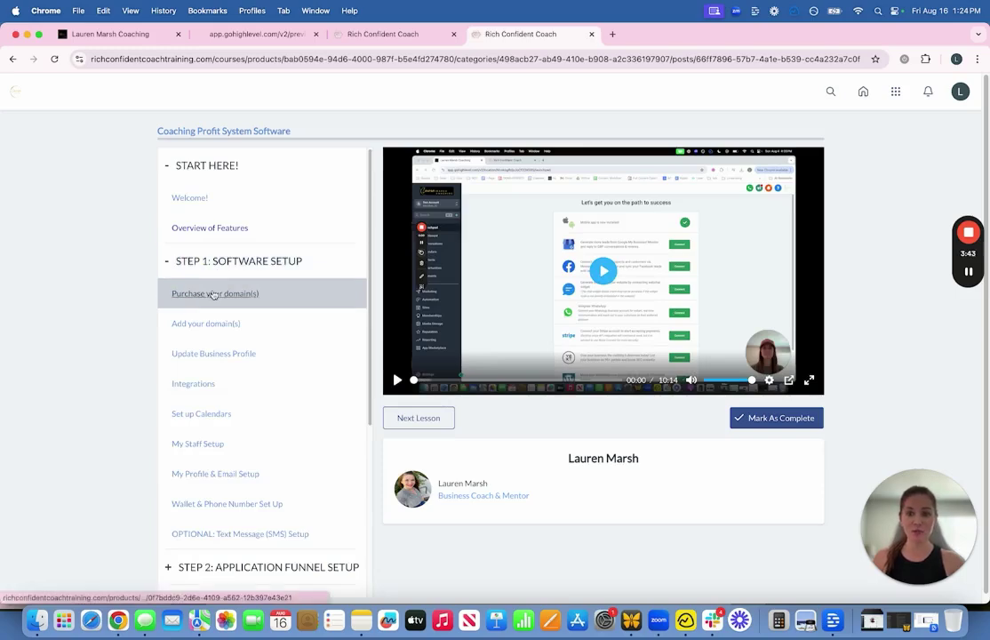
scroll(202, 411, down, 3)
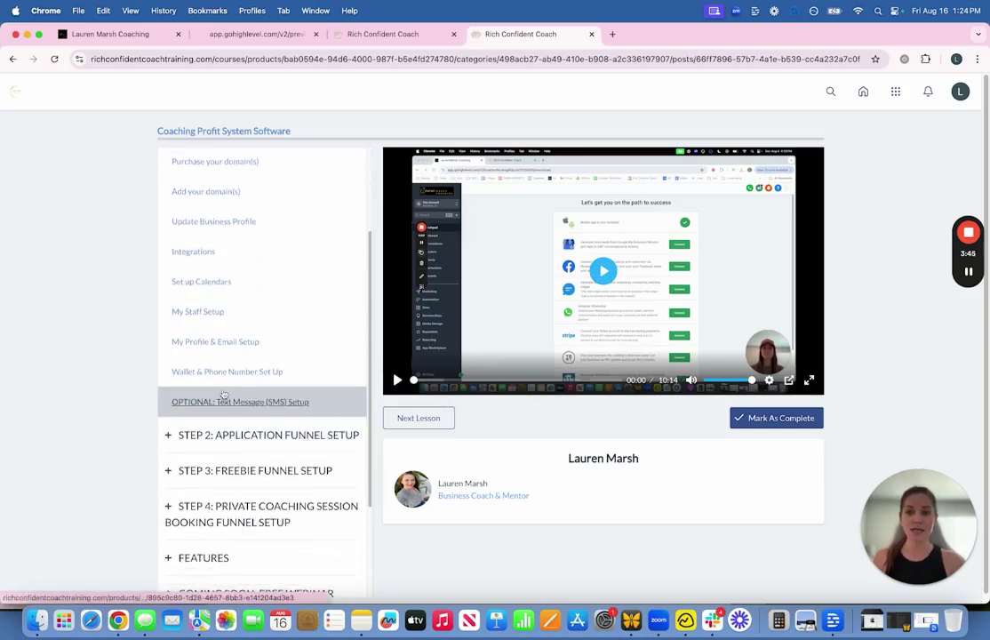
click(236, 442)
scroll(233, 418, down, 3)
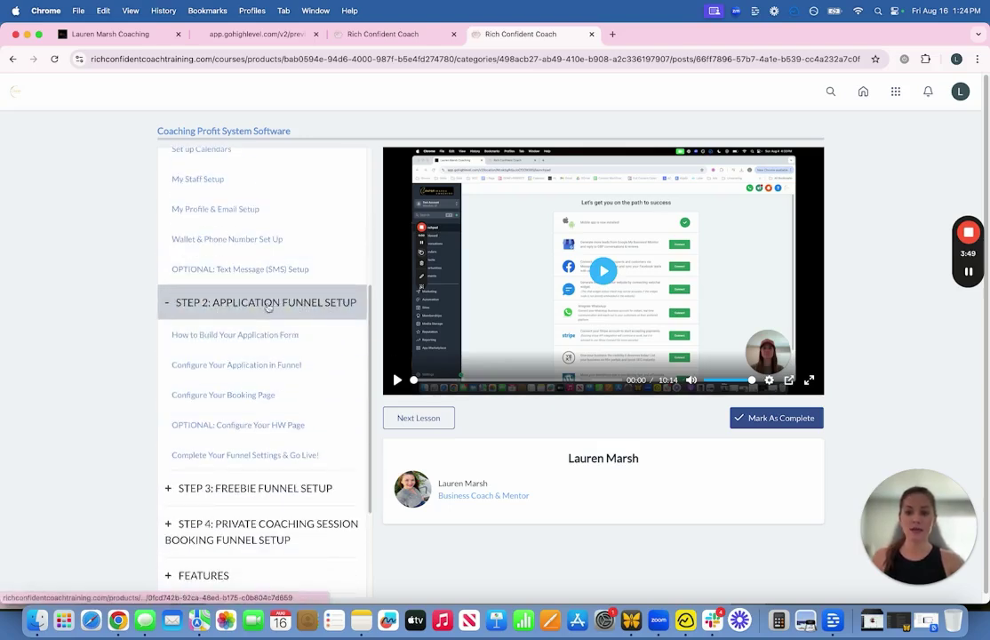
click(260, 471)
scroll(263, 430, down, 5)
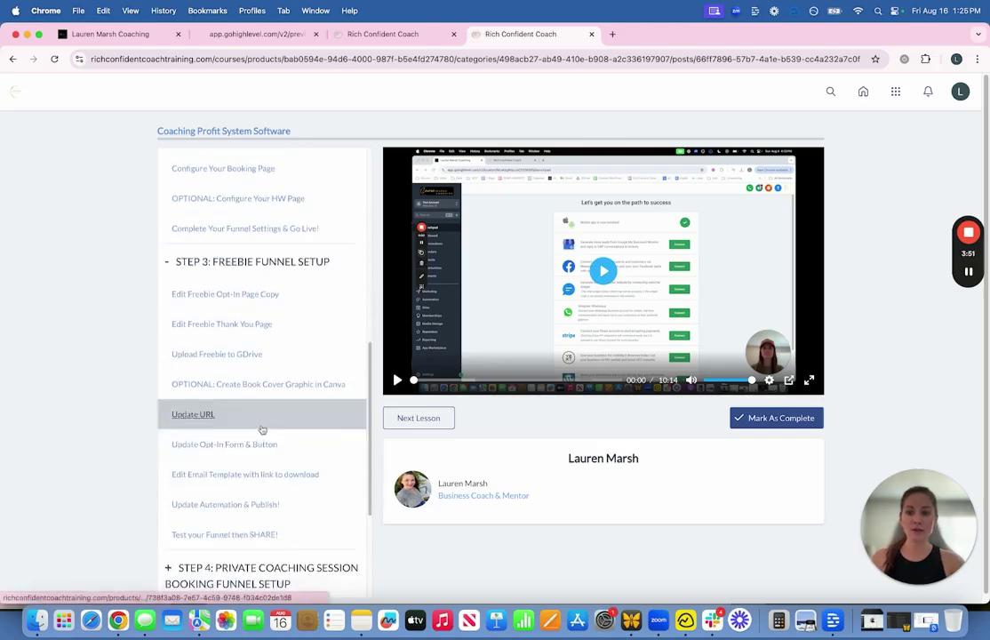
click(265, 541)
scroll(272, 462, down, 5)
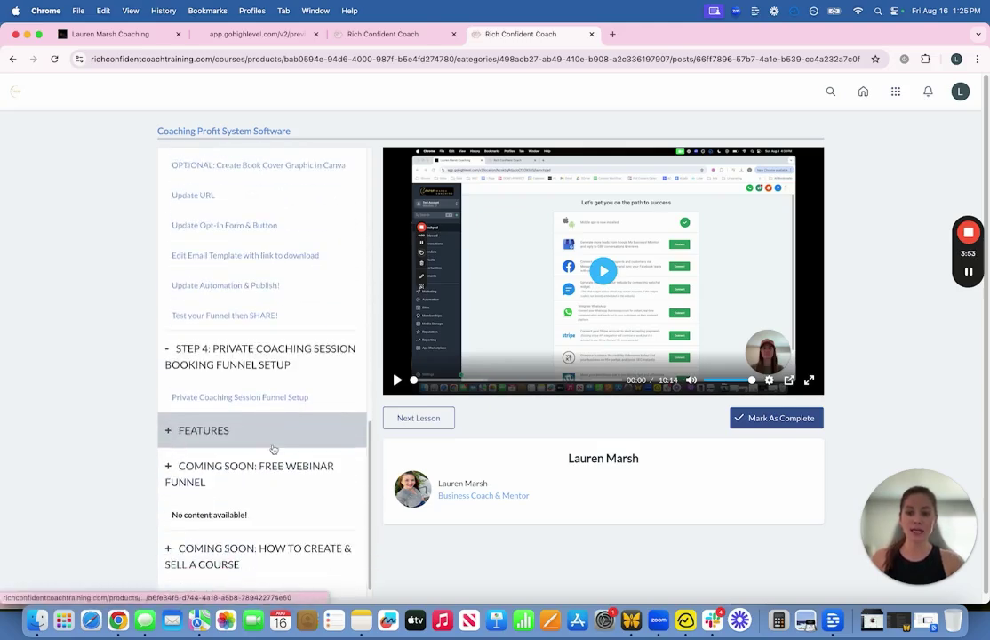
Step: Expand the COMING SOON and FEATURES sections, then switch back to the GoHighLevel tab
click(255, 465)
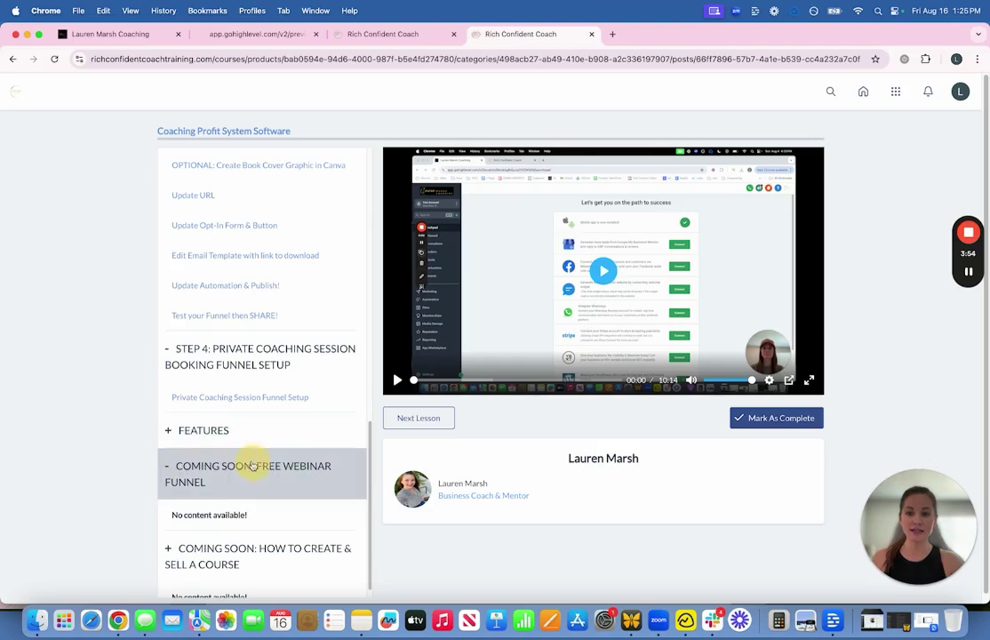
click(213, 431)
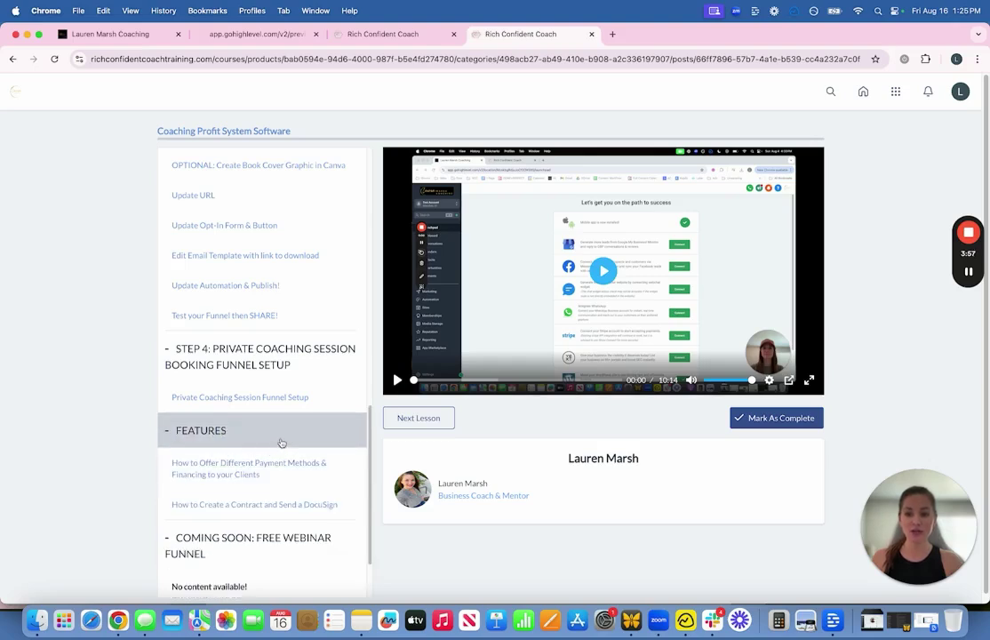
scroll(260, 439, down, 2)
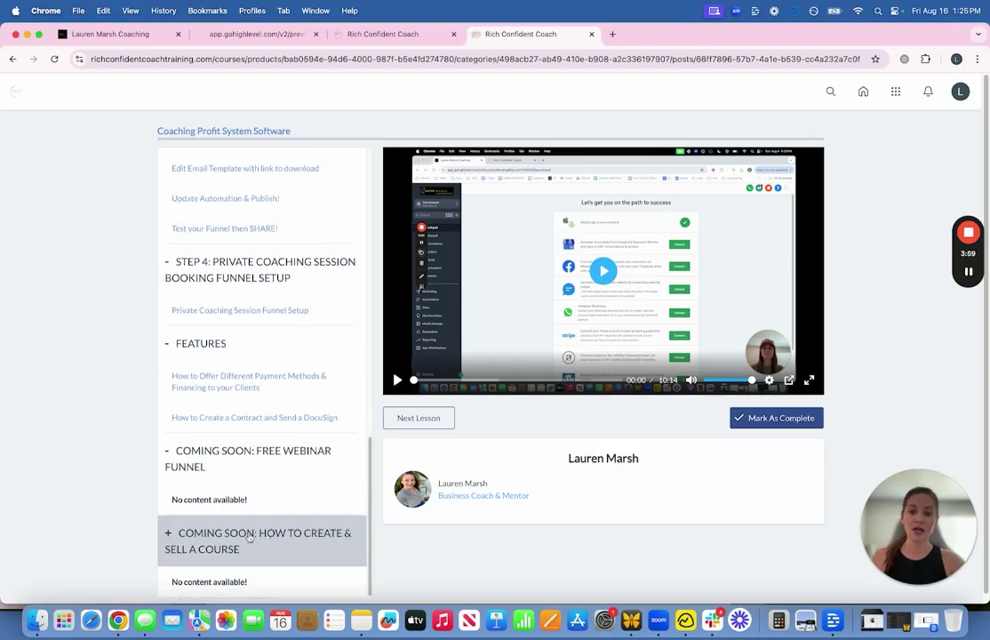
scroll(304, 498, up, 4)
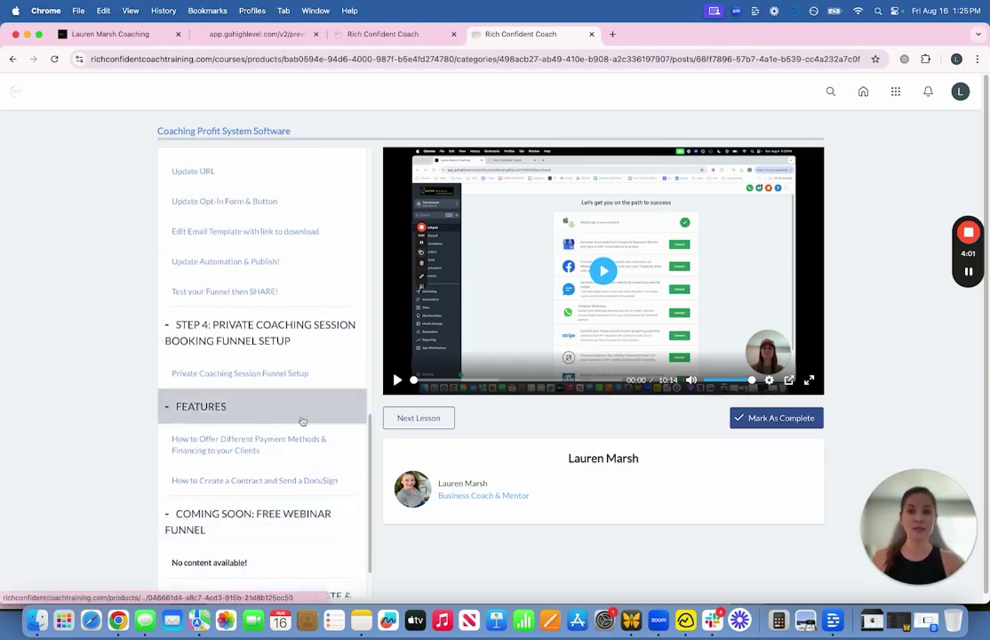
scroll(283, 331, up, 4)
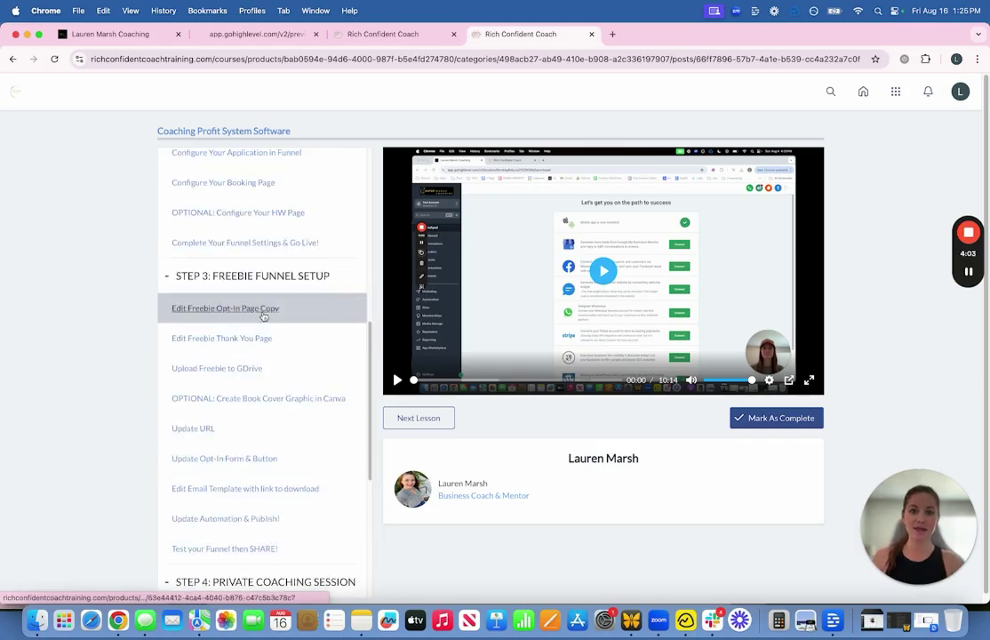
click(111, 33)
mouse_move(464, 114)
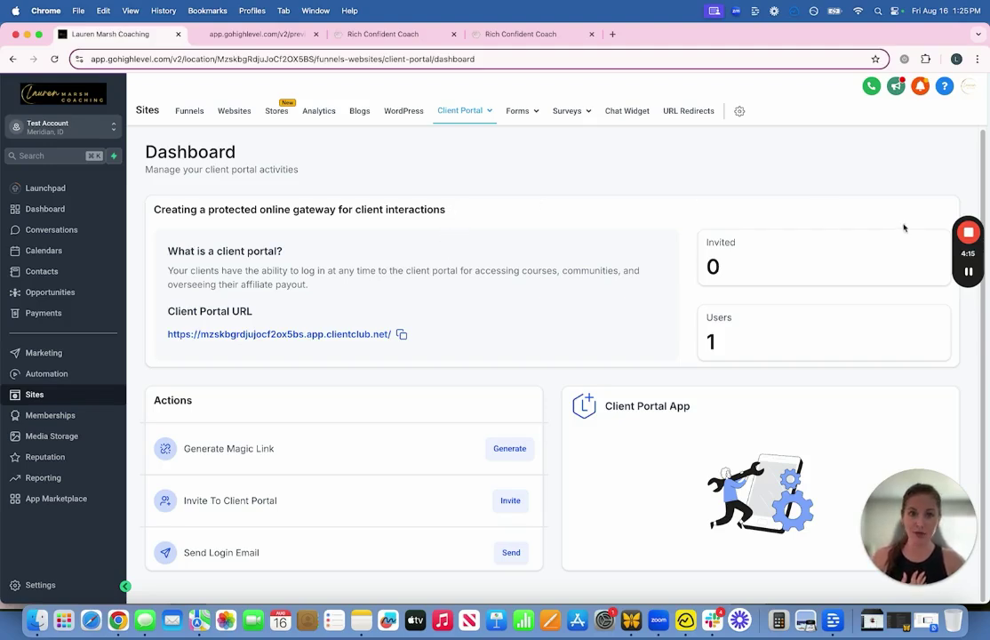
Step: Check the empty Chat Widget list, then open the Freebies and Free Trainings funnel folders
mouse_move(967, 274)
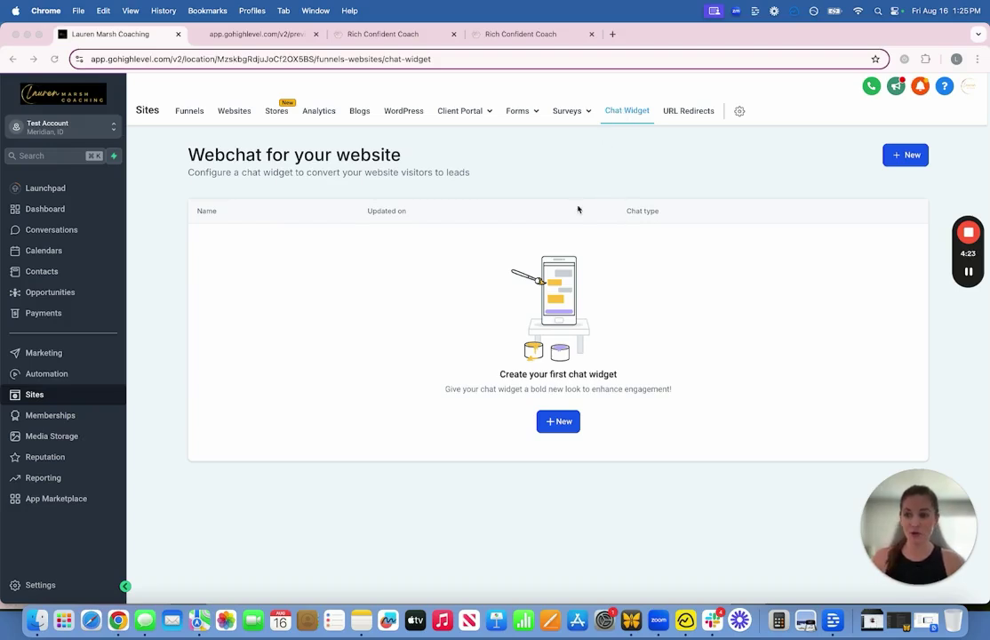
mouse_move(968, 240)
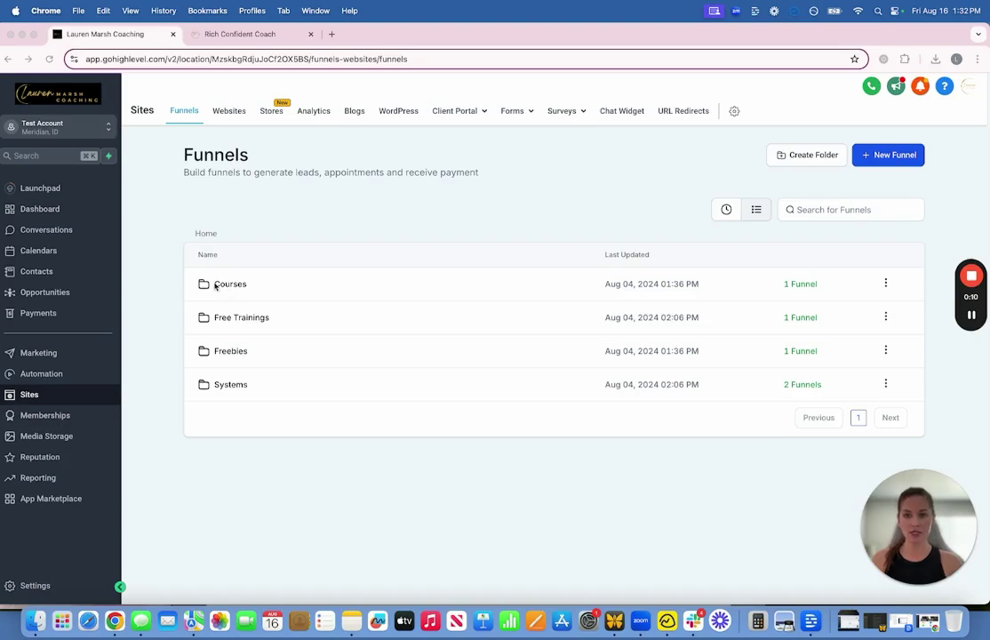
click(236, 349)
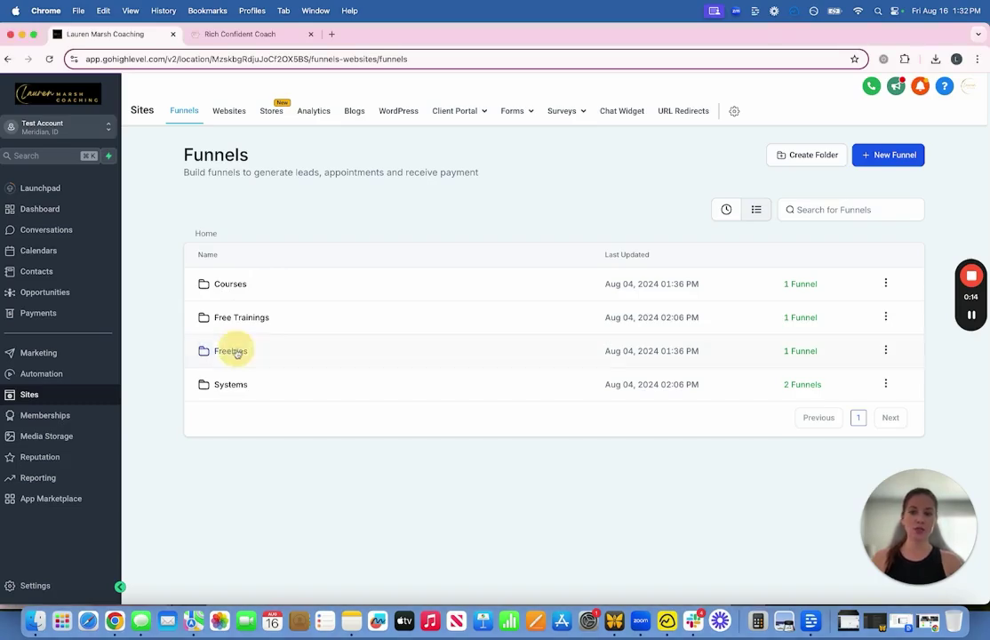
click(239, 320)
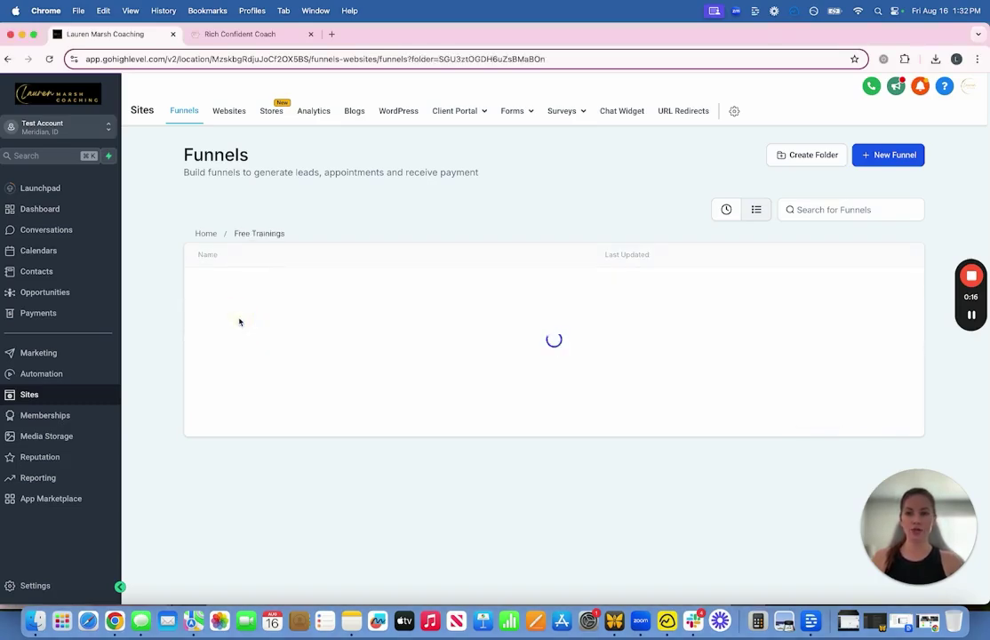
Step: Open the Feminine Sales Mastery Class funnel and scroll through its live sales page preview
click(248, 285)
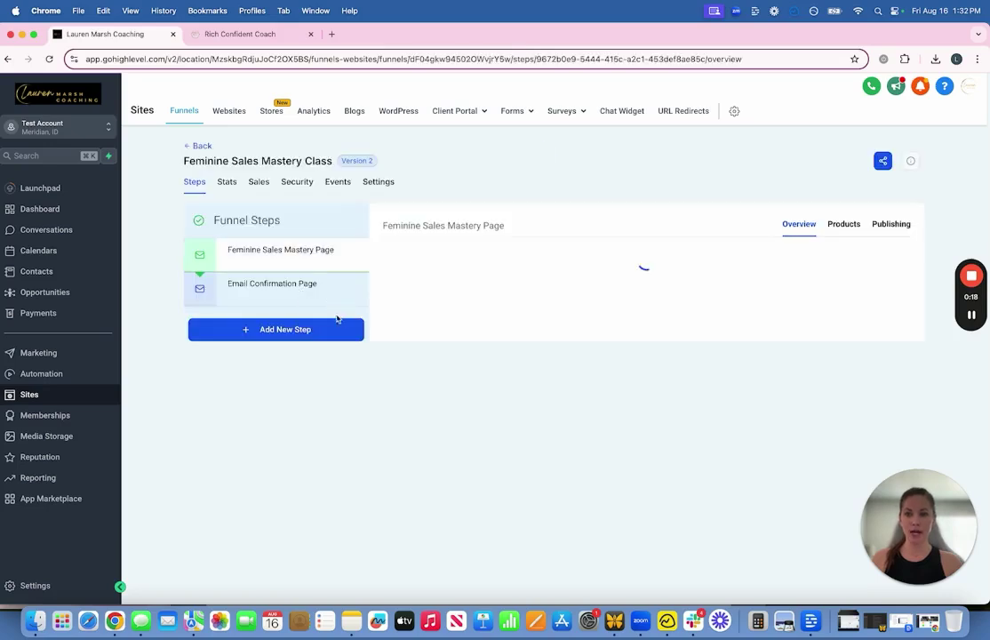
click(494, 449)
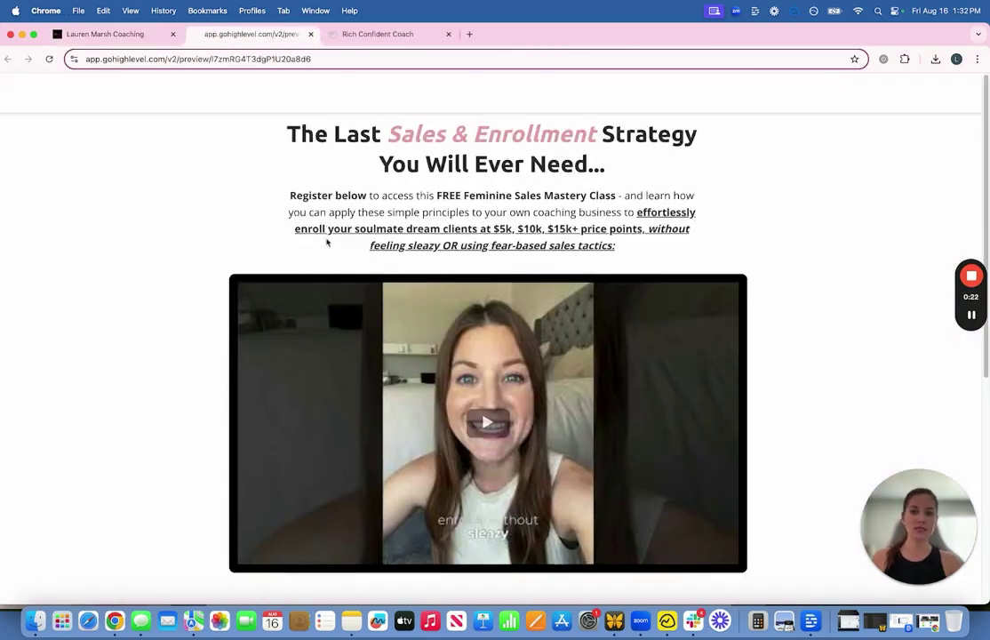
scroll(428, 256, down, 5)
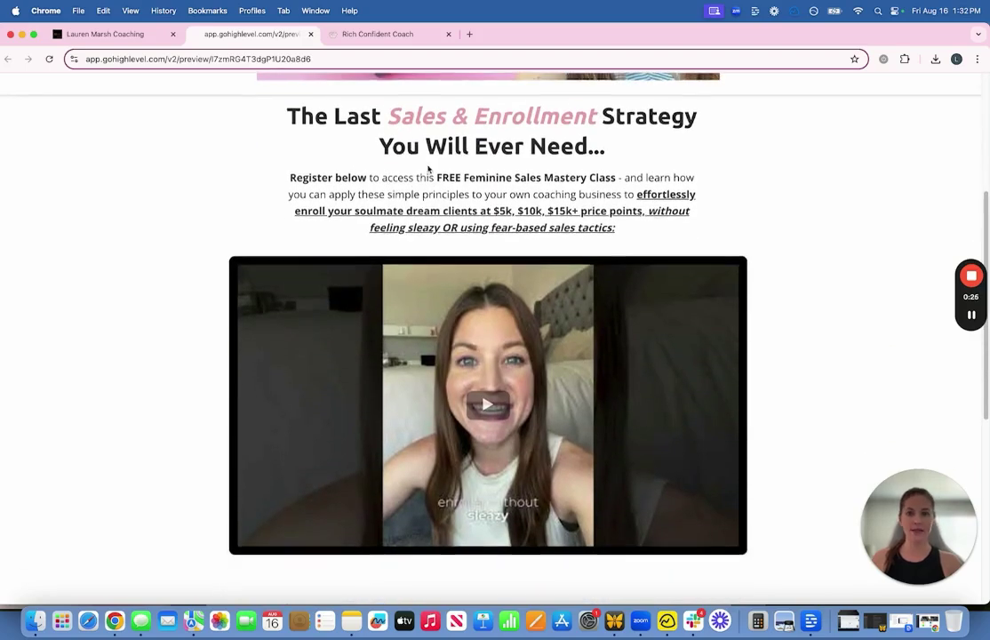
scroll(431, 178, down, 4)
scroll(442, 319, down, 2)
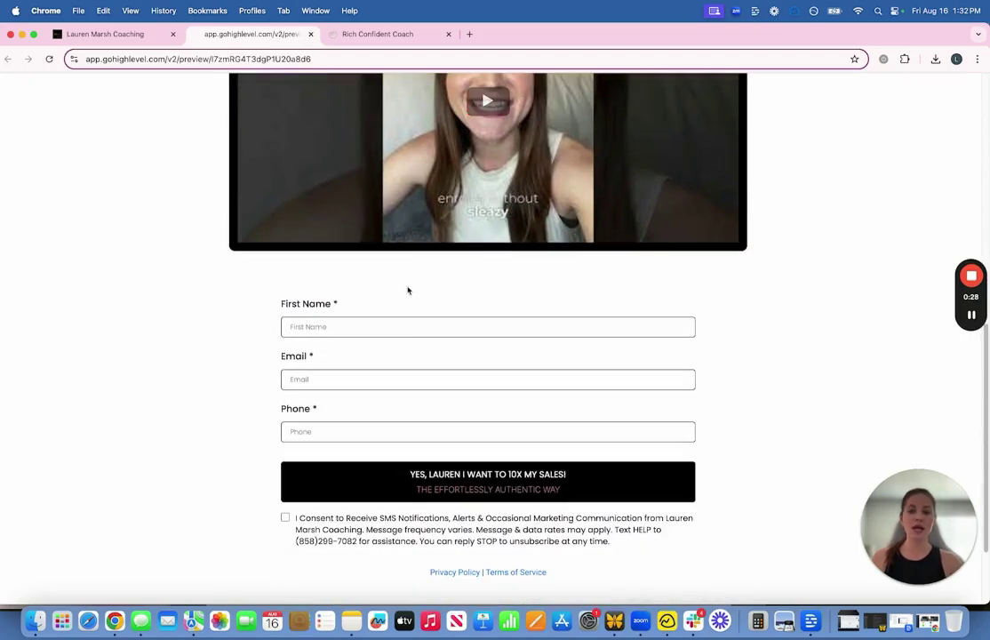
scroll(562, 506, down, 2)
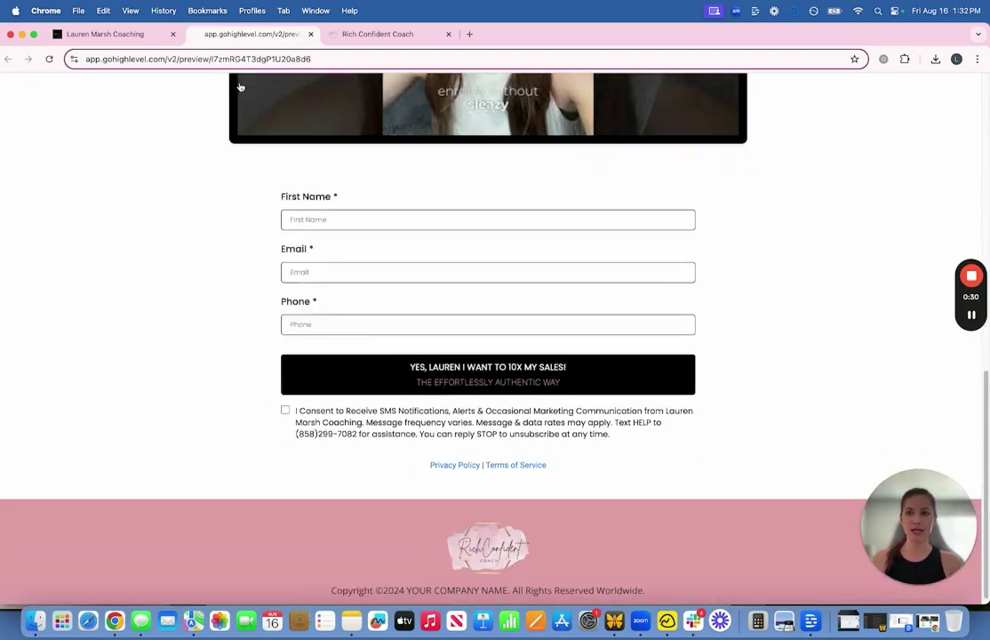
click(129, 36)
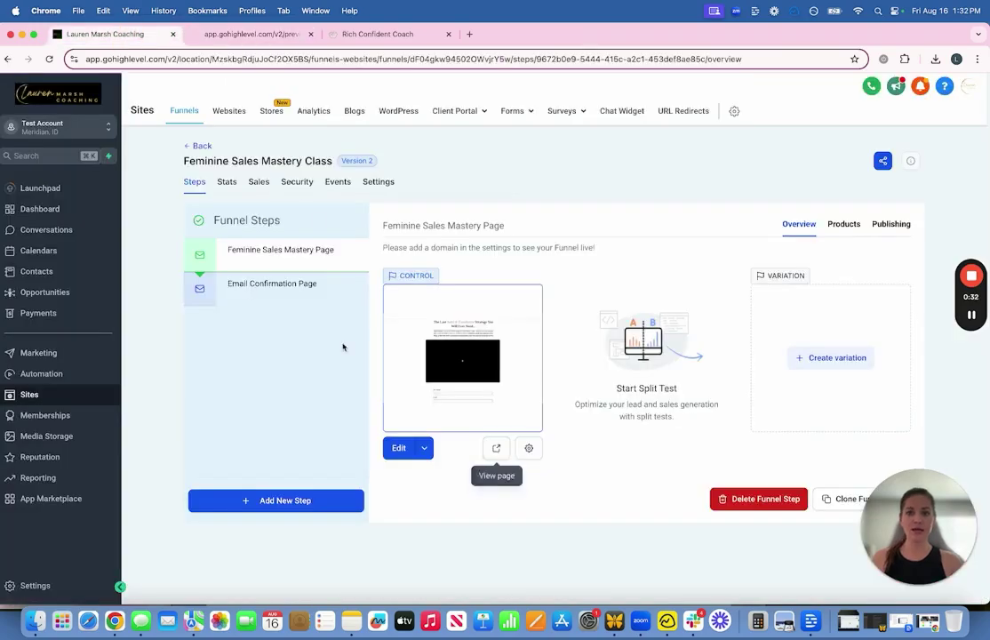
Step: Preview the Email Confirmation Page step, then go to the Automation workflow folders
click(298, 286)
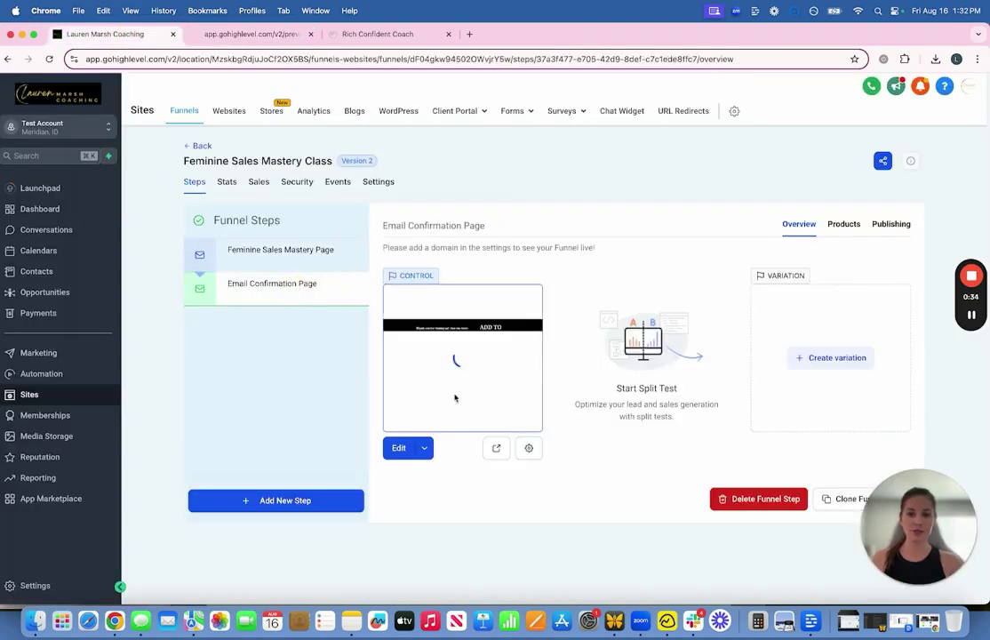
click(491, 447)
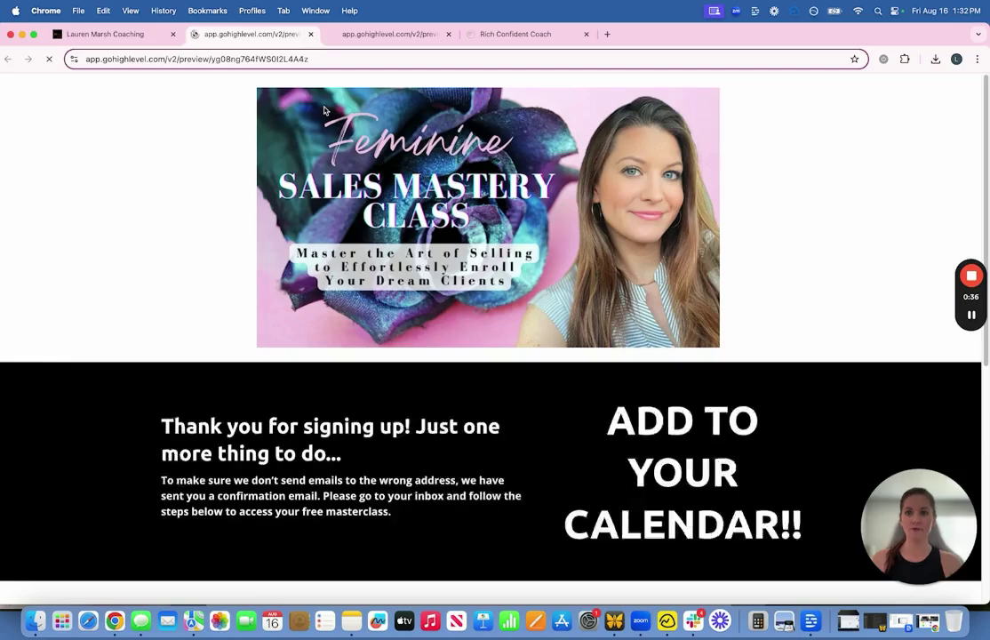
scroll(293, 333, down, 5)
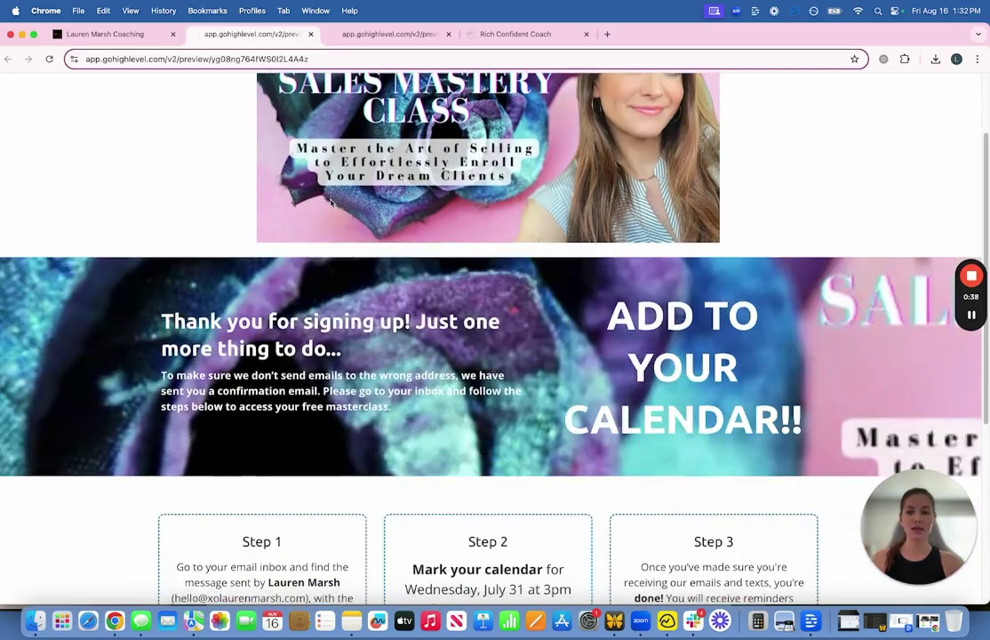
scroll(593, 349, down, 1)
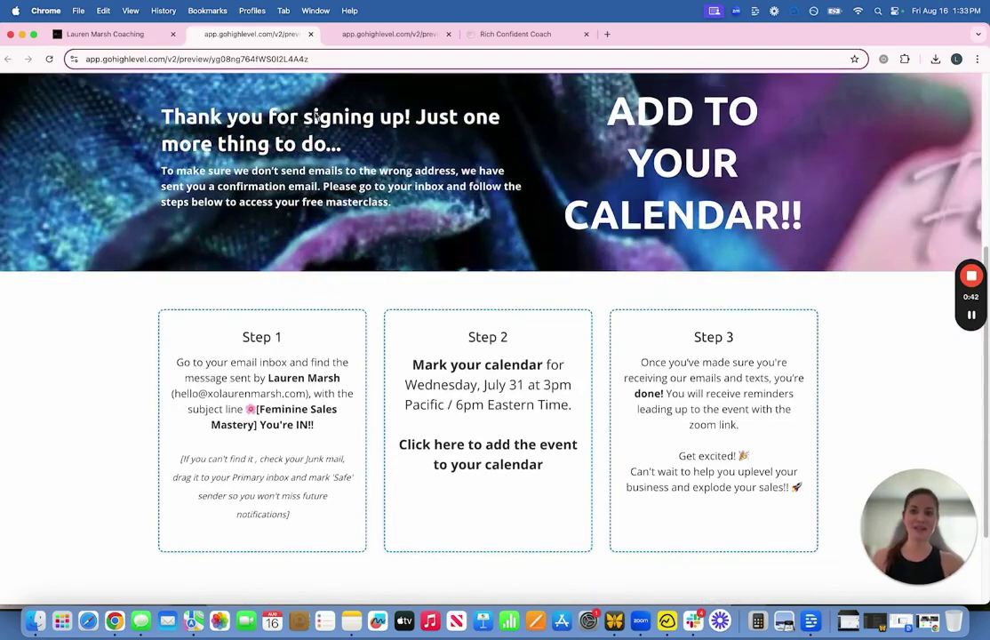
click(119, 39)
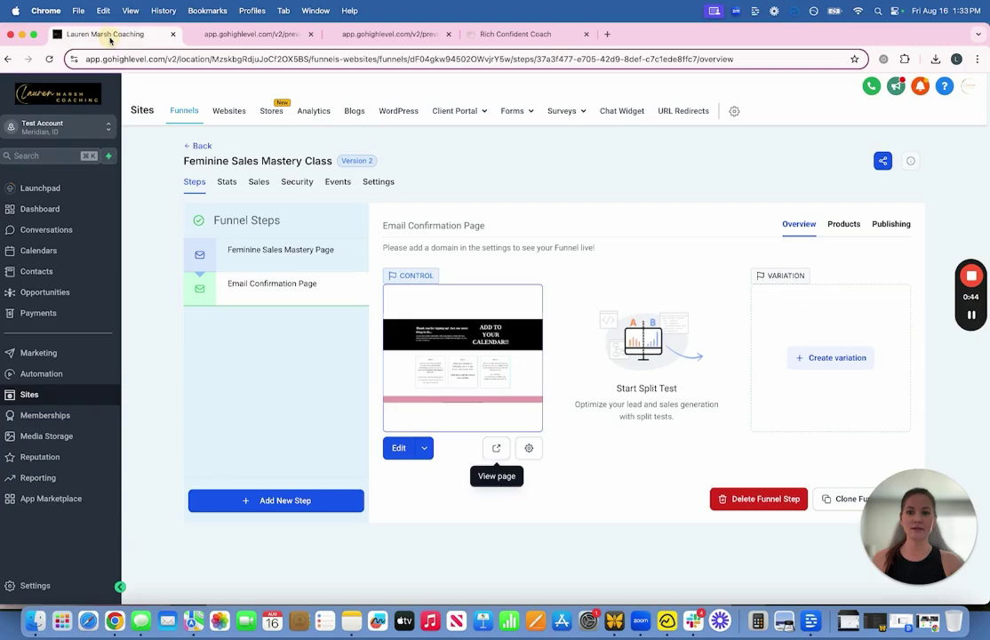
click(277, 253)
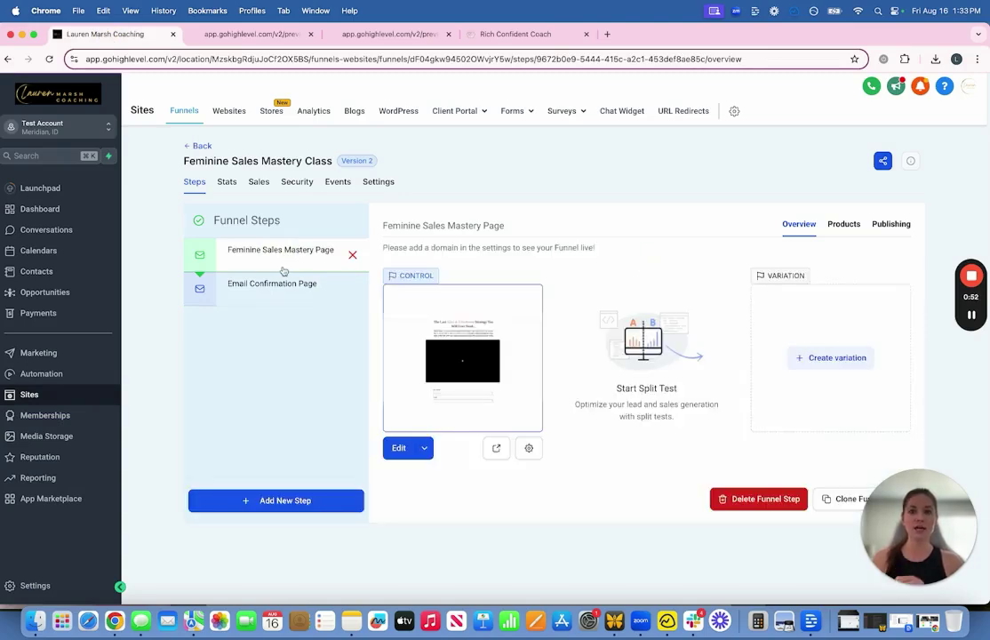
click(49, 374)
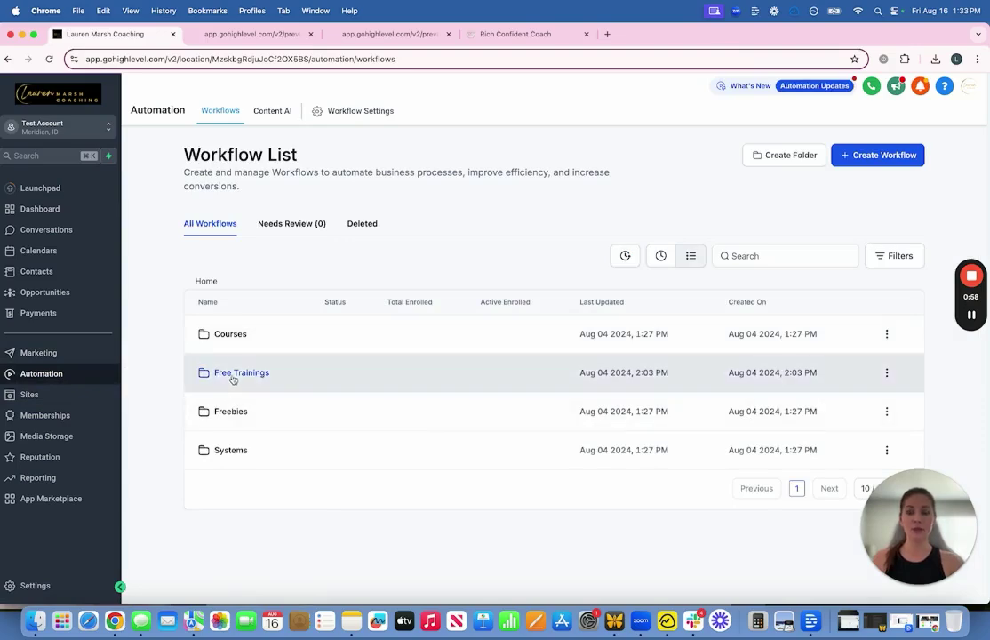
Step: Open the Free Trainings webinar registration workflow and scroll its canvas down to END and back
click(229, 374)
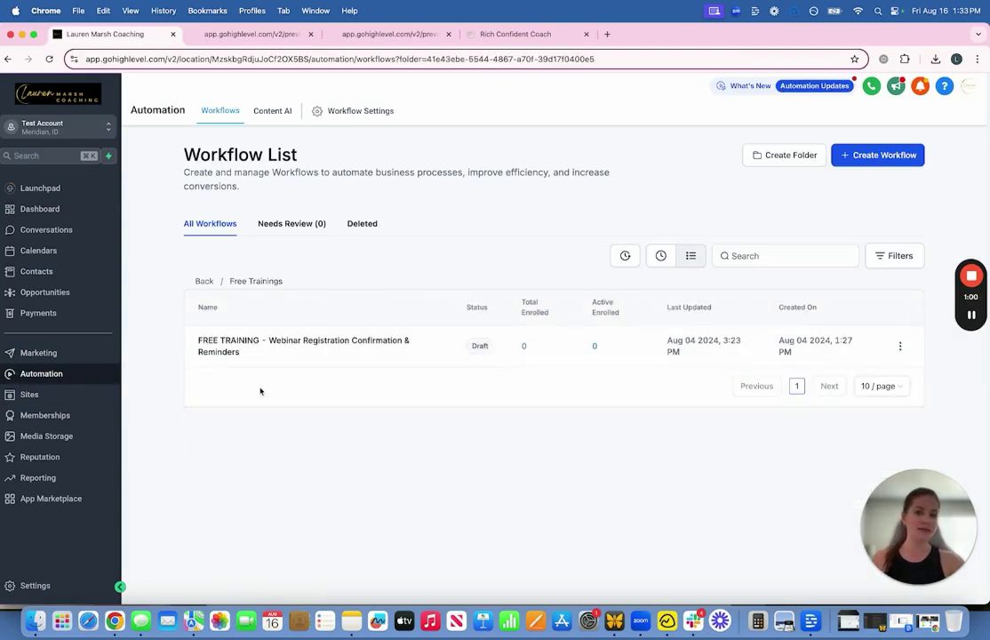
click(287, 345)
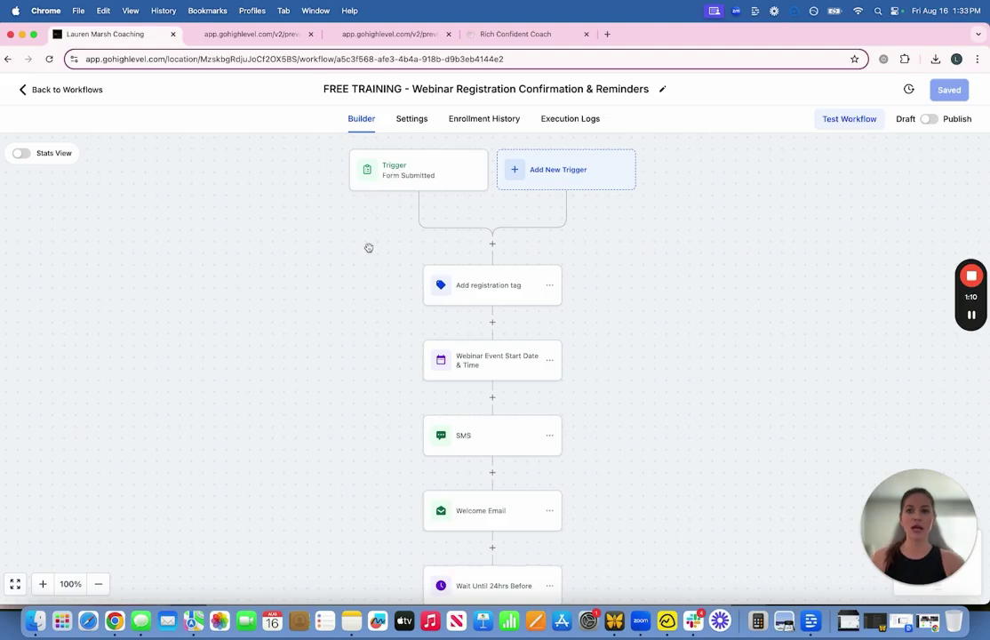
scroll(369, 247, down, 10)
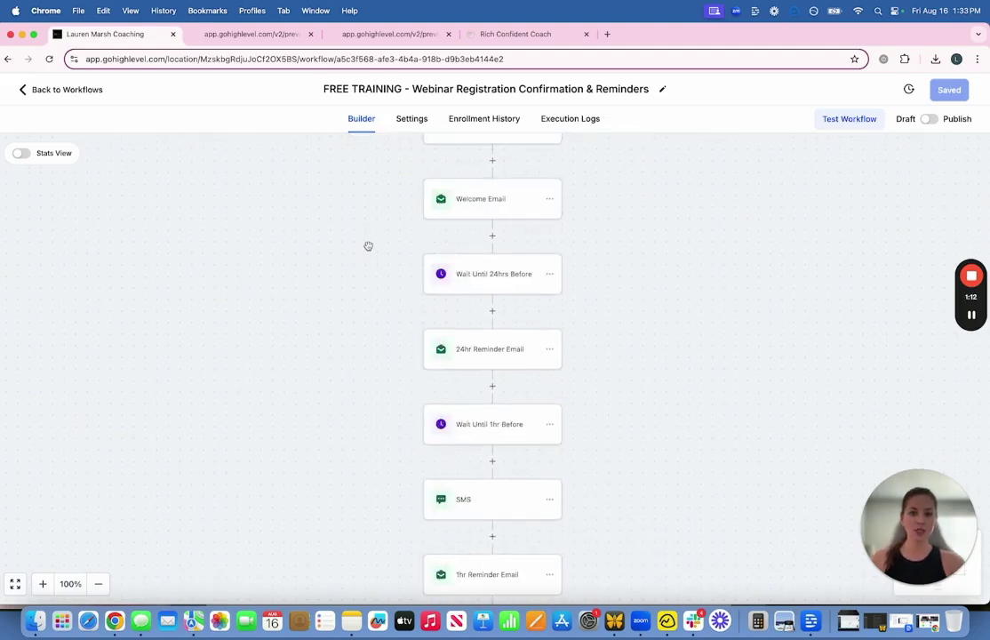
scroll(368, 246, down, 5)
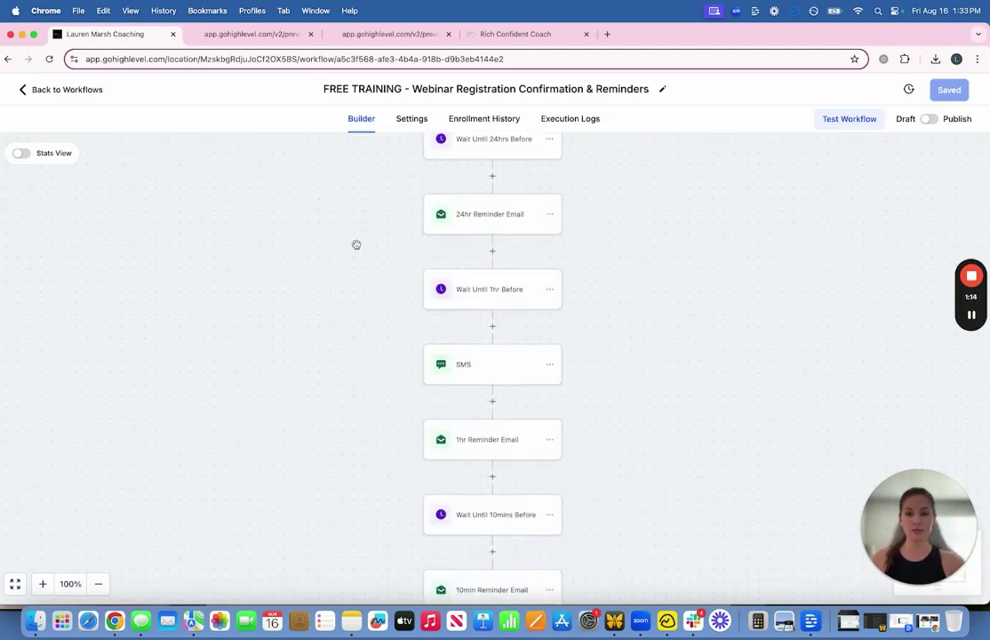
scroll(356, 244, down, 10)
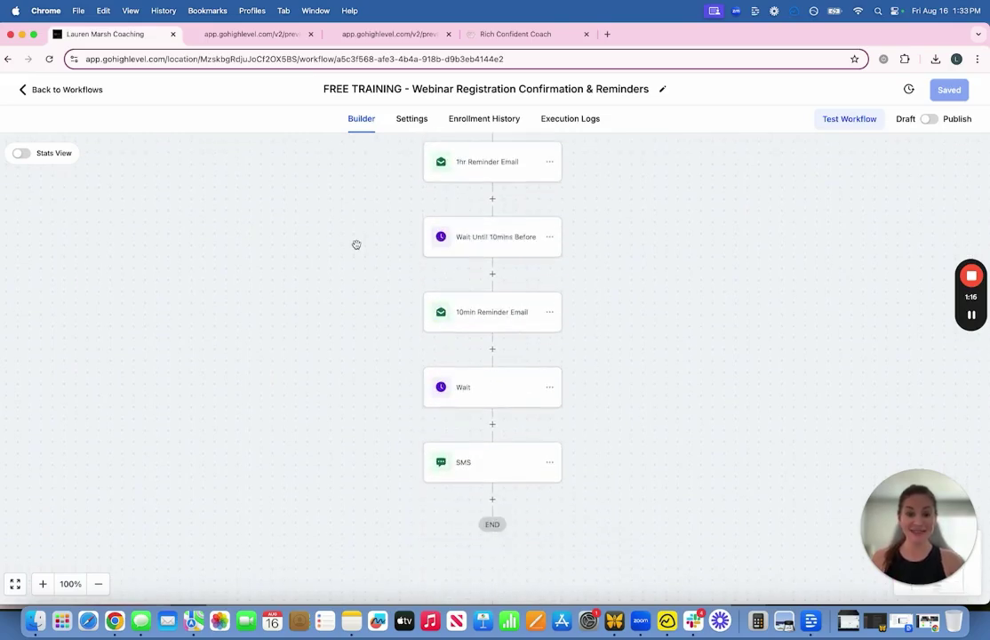
scroll(357, 245, up, 20)
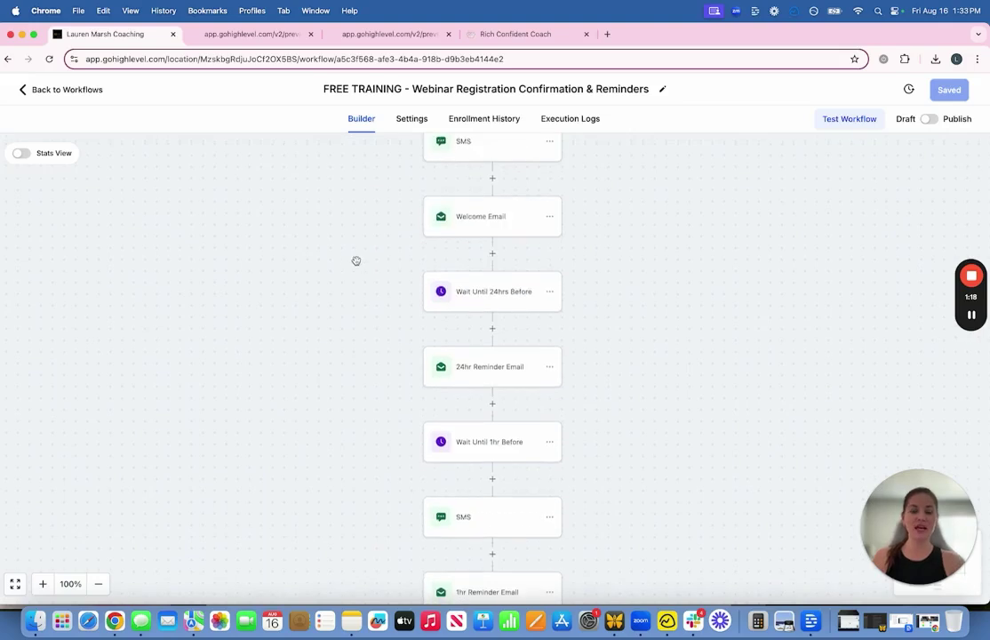
scroll(354, 260, up, 4)
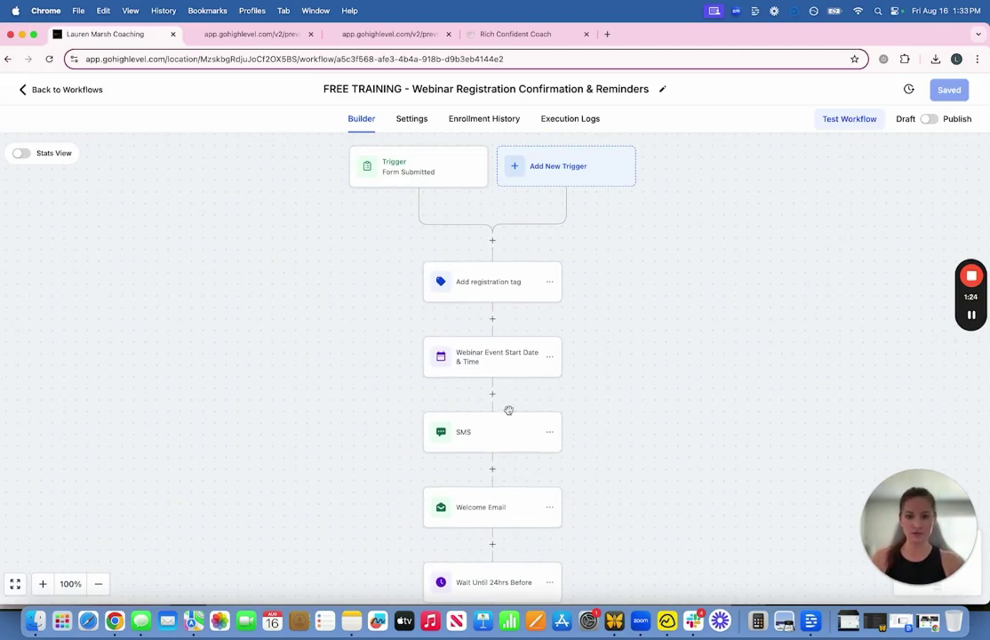
click(500, 438)
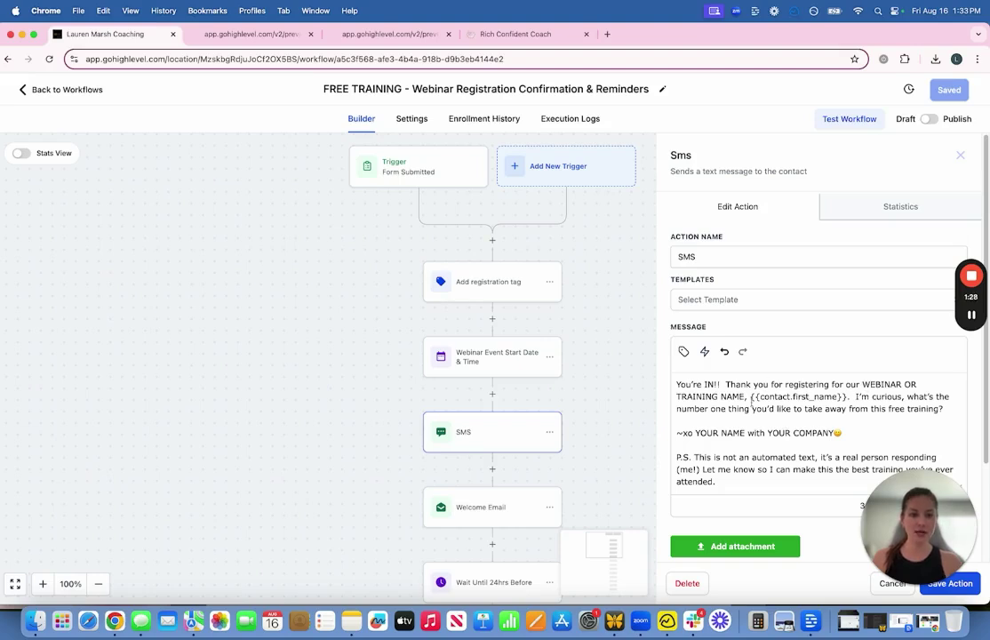
drag(680, 384, 902, 397)
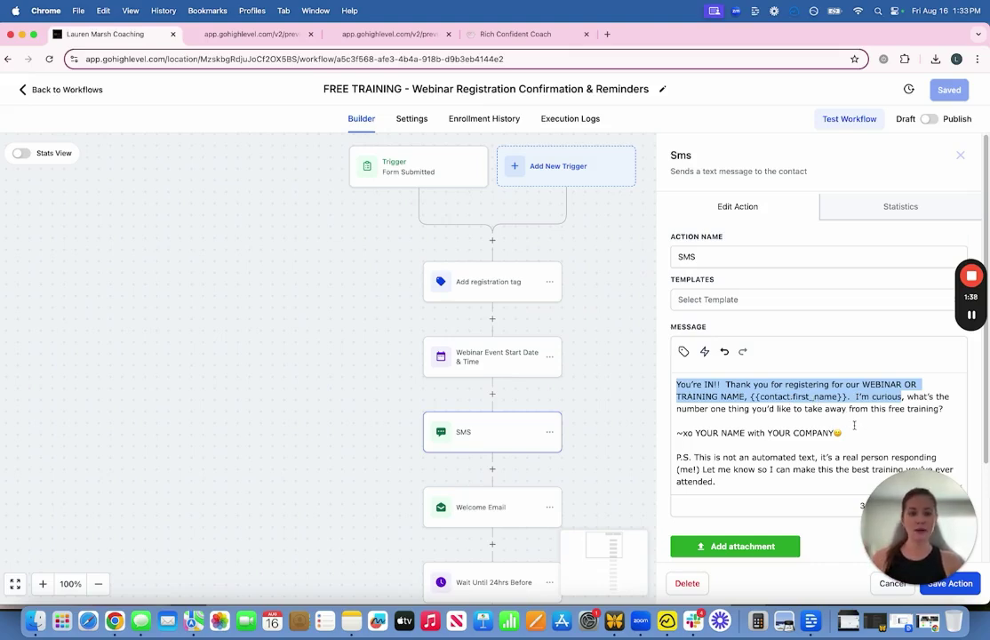
scroll(810, 429, down, 1)
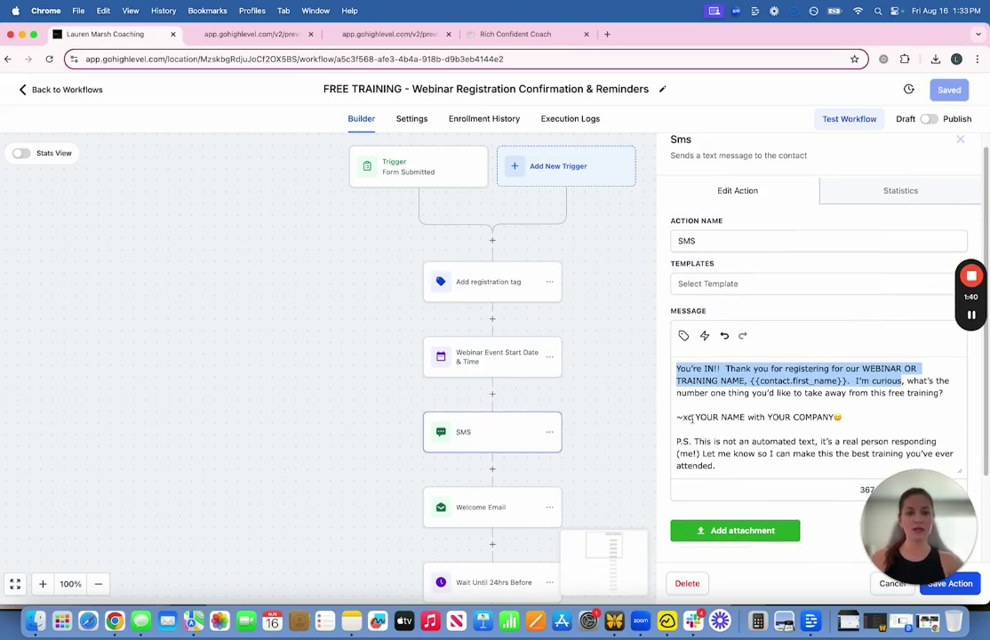
drag(695, 417, 832, 416)
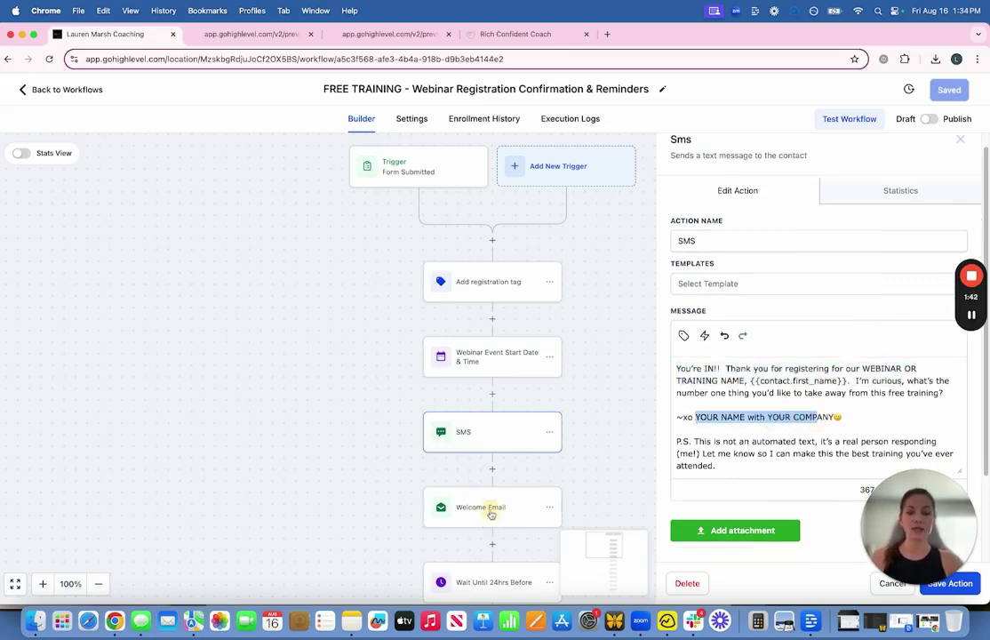
click(492, 514)
scroll(725, 394, down, 5)
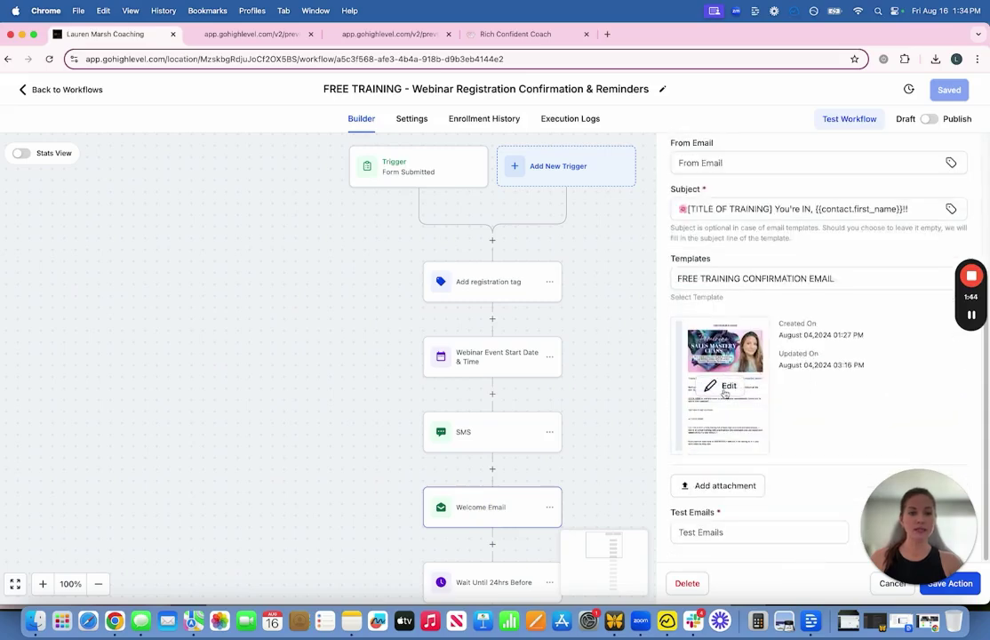
click(725, 388)
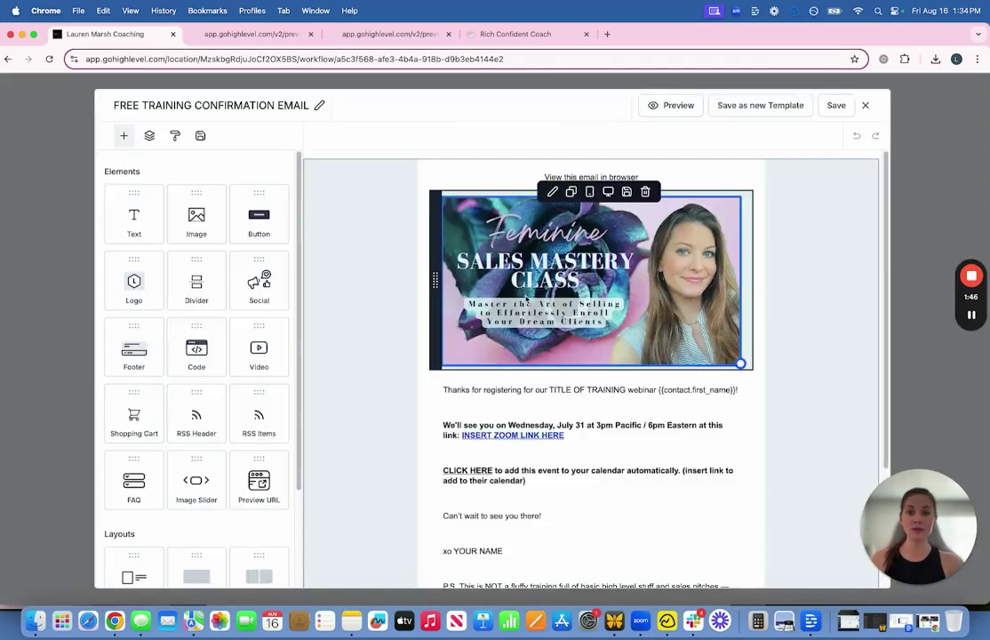
scroll(529, 299, down, 3)
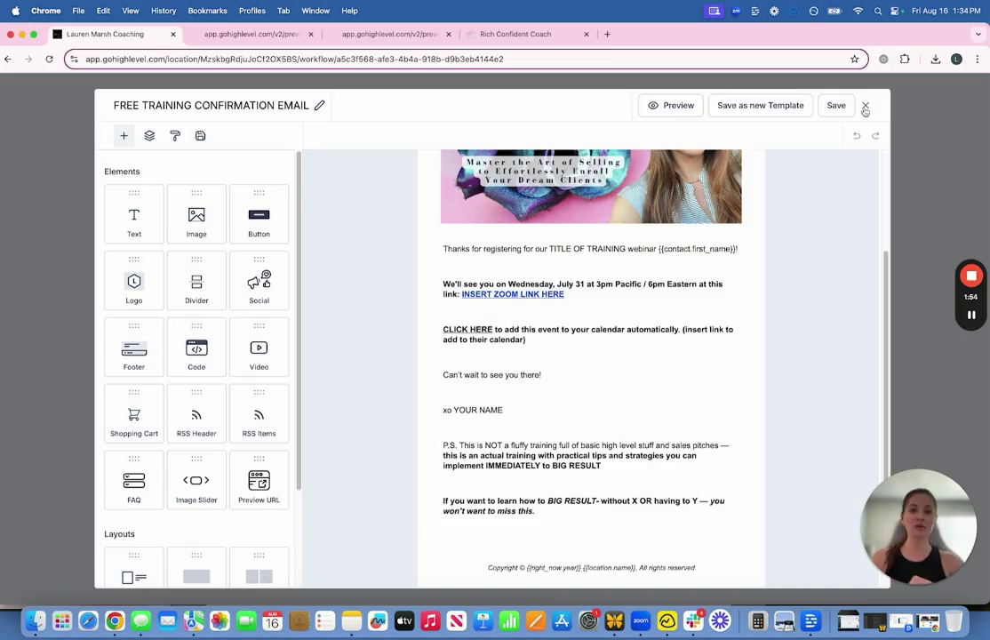
click(864, 106)
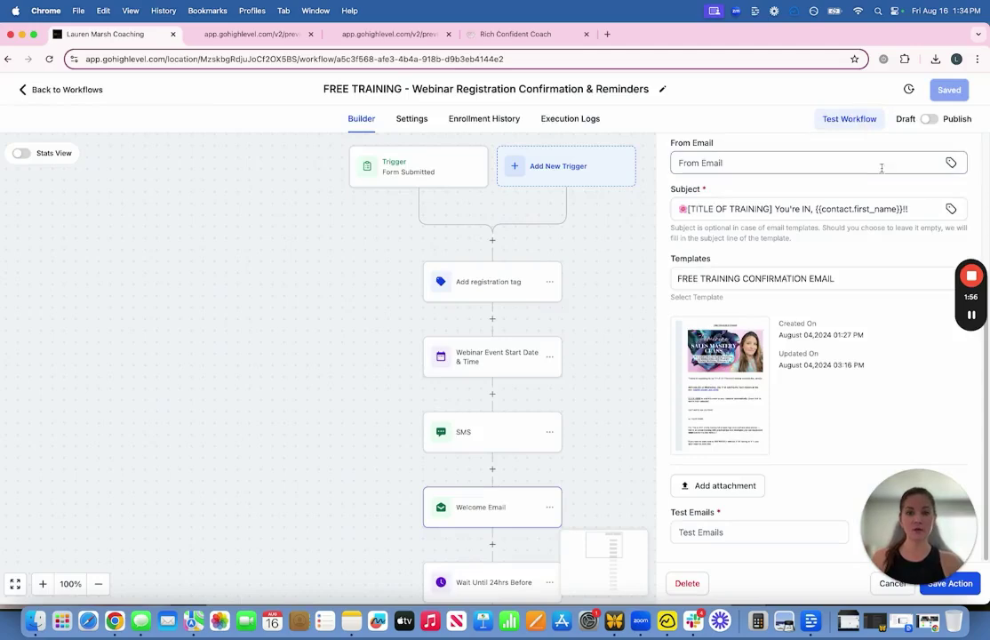
click(629, 259)
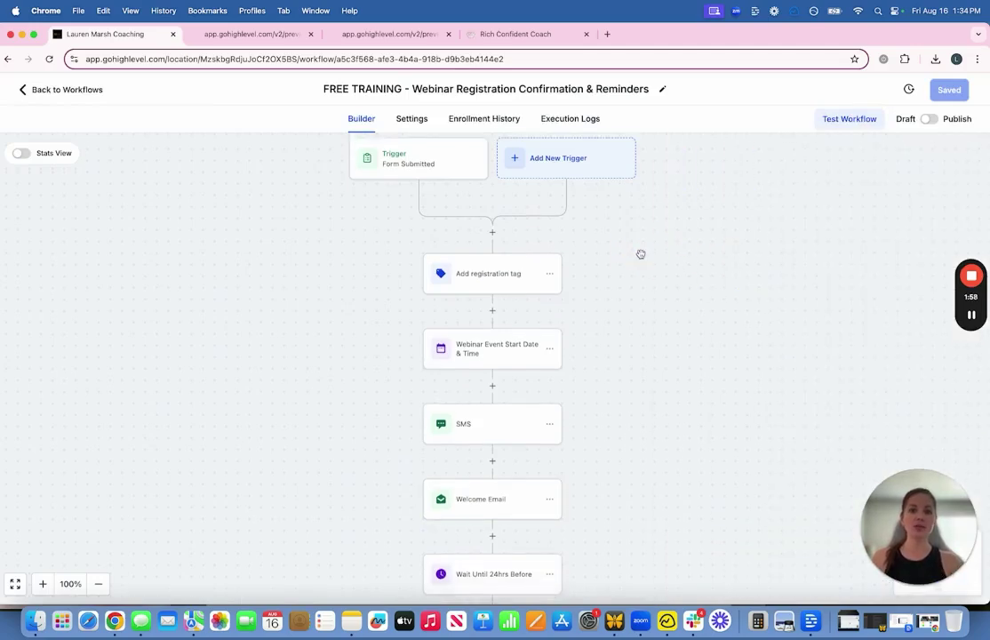
Step: Scroll the webinar workflow, then leave the editor for the top-level workflow folders
scroll(571, 213, down, 1)
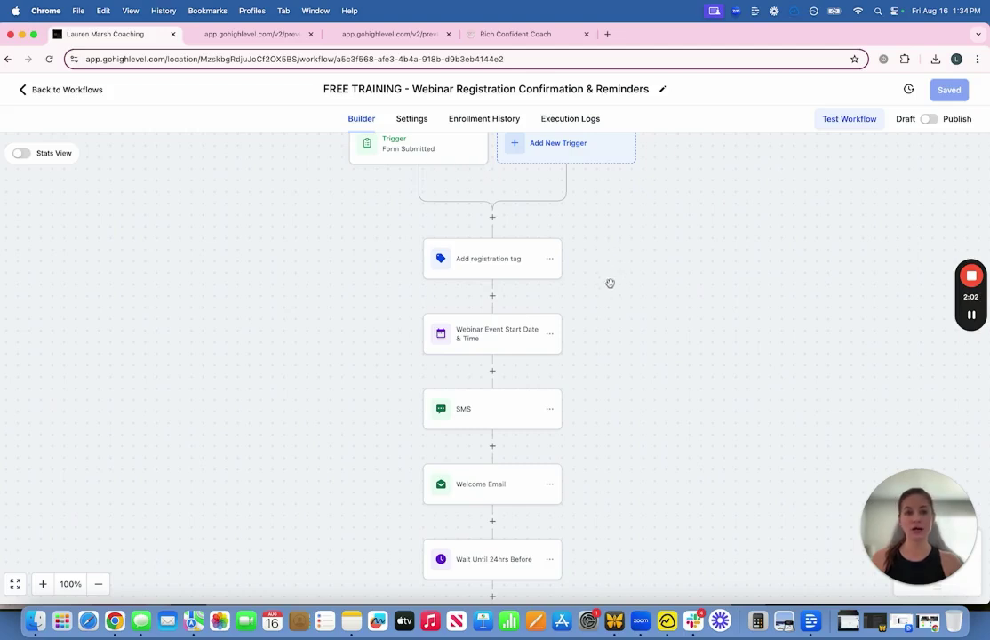
scroll(611, 299, down, 6)
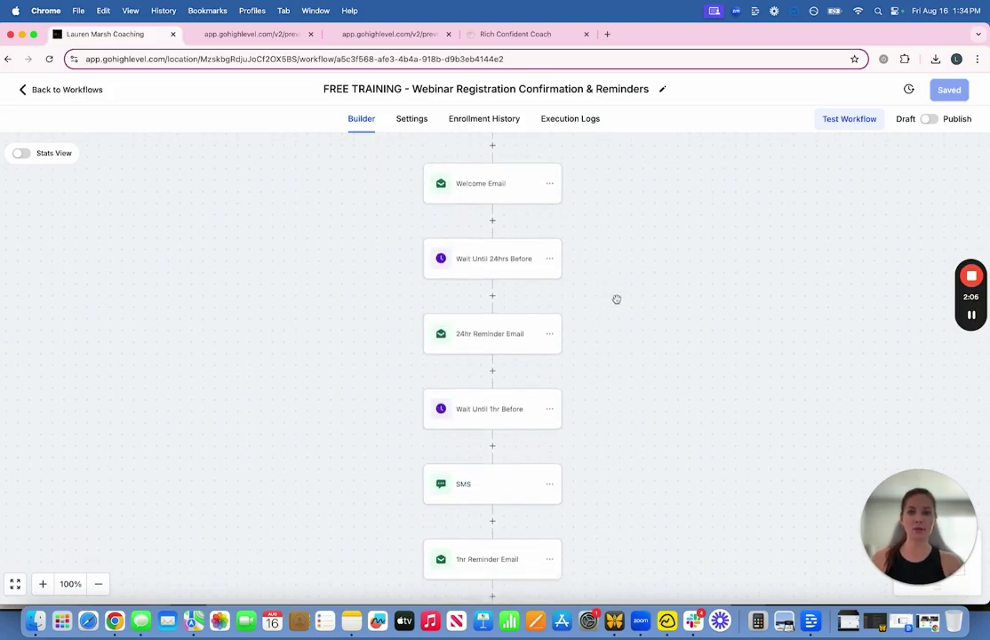
click(76, 94)
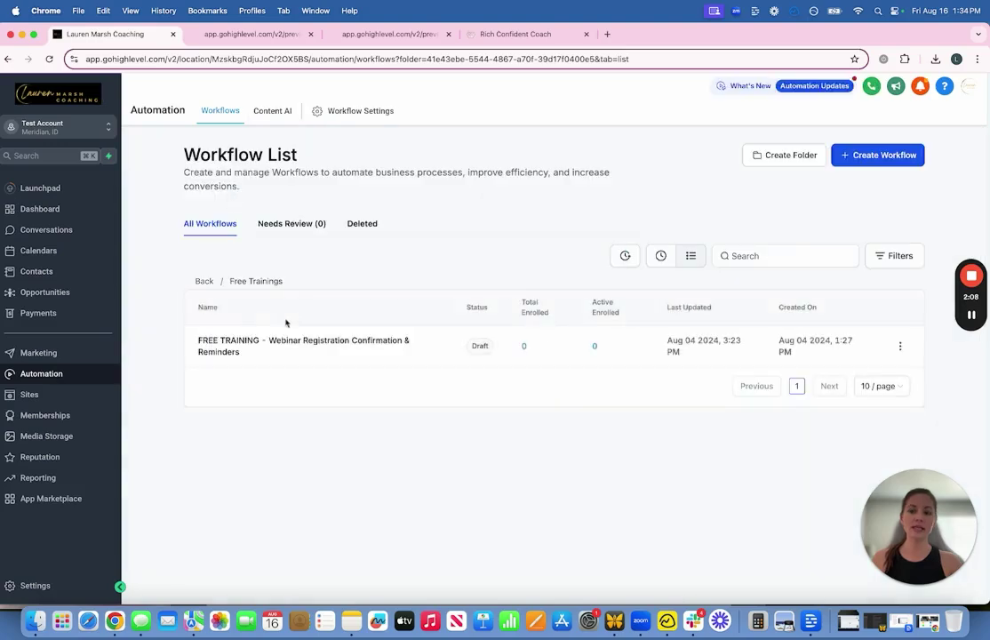
click(205, 281)
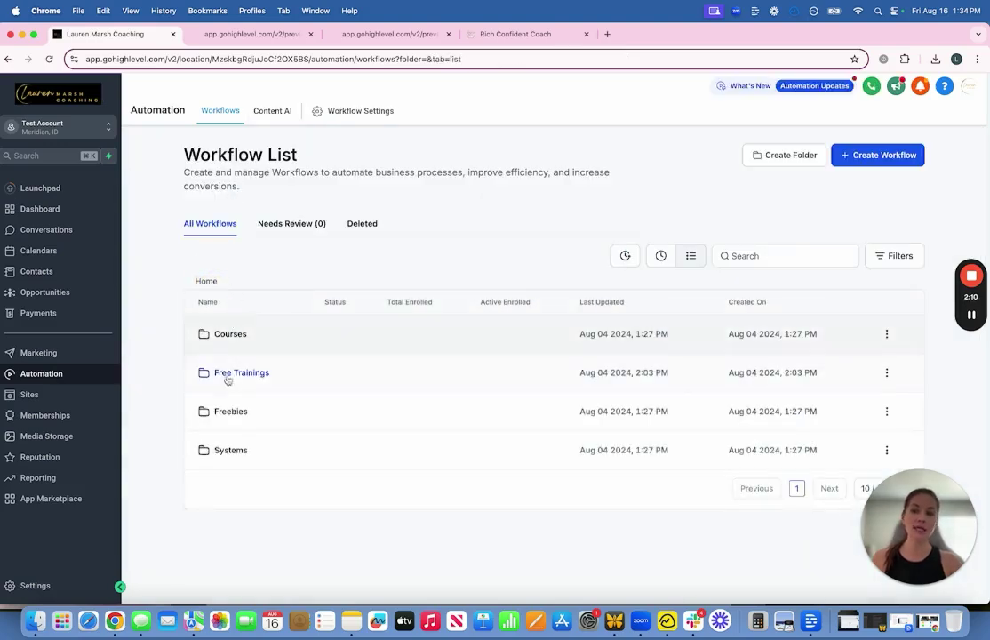
Step: Look through the Freebies and Systems workflow folders, returning to the folder list each time
click(229, 414)
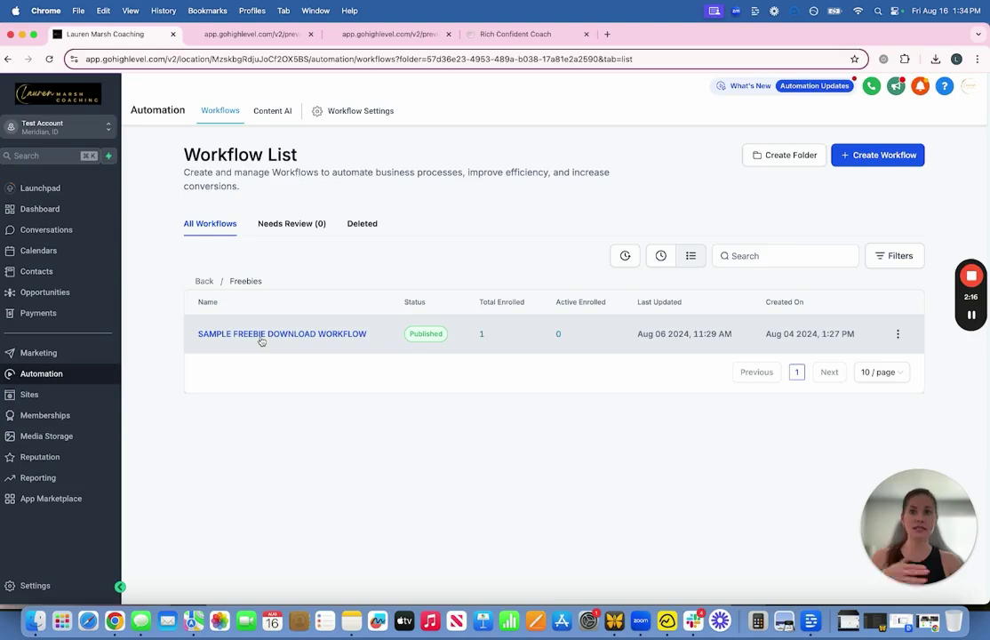
click(205, 282)
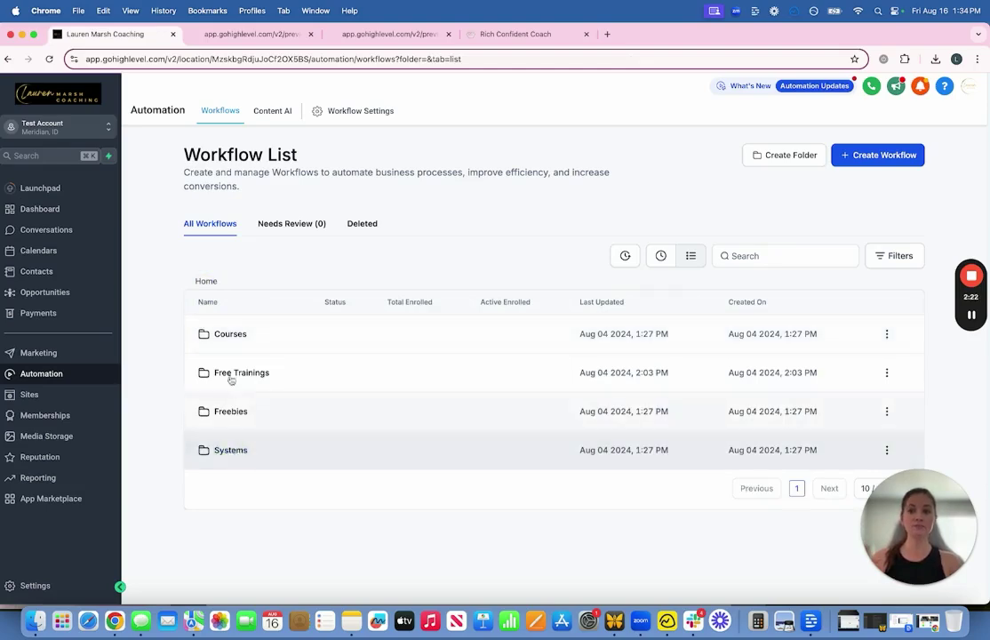
click(231, 451)
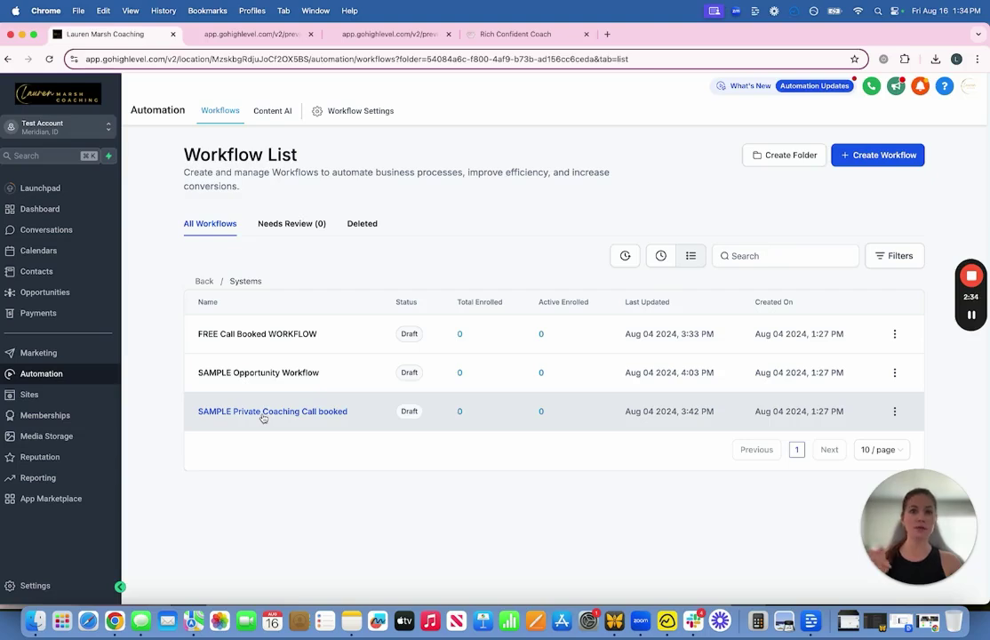
click(203, 282)
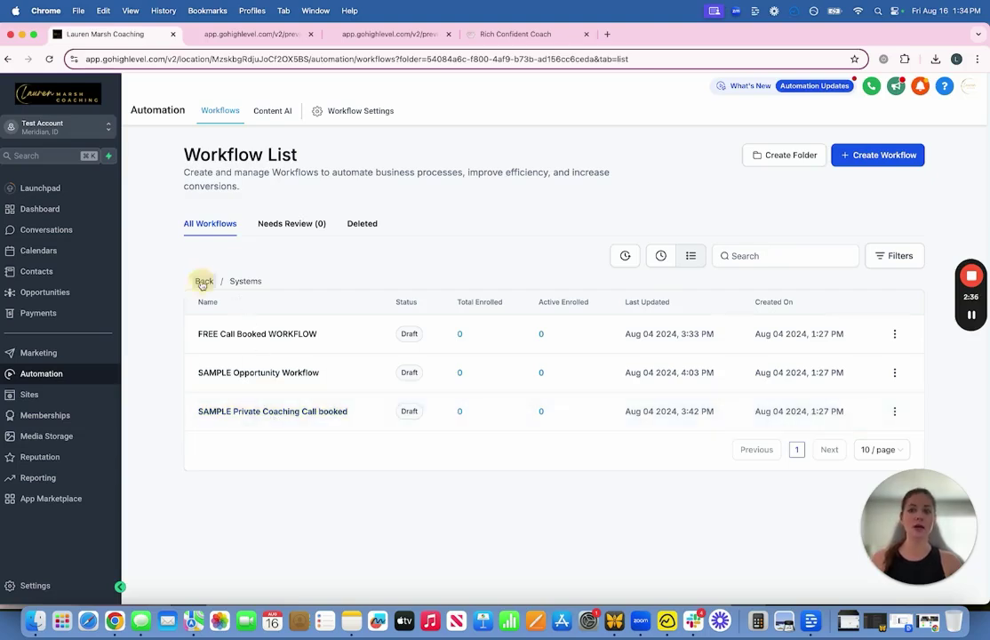
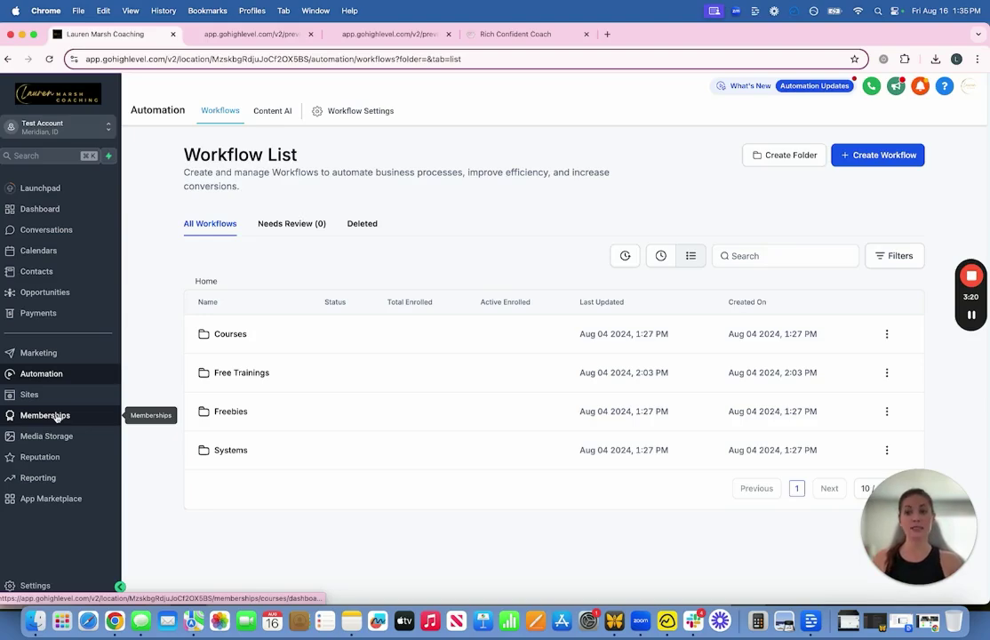
Step: Go to Memberships and open the Courses Products list
click(57, 416)
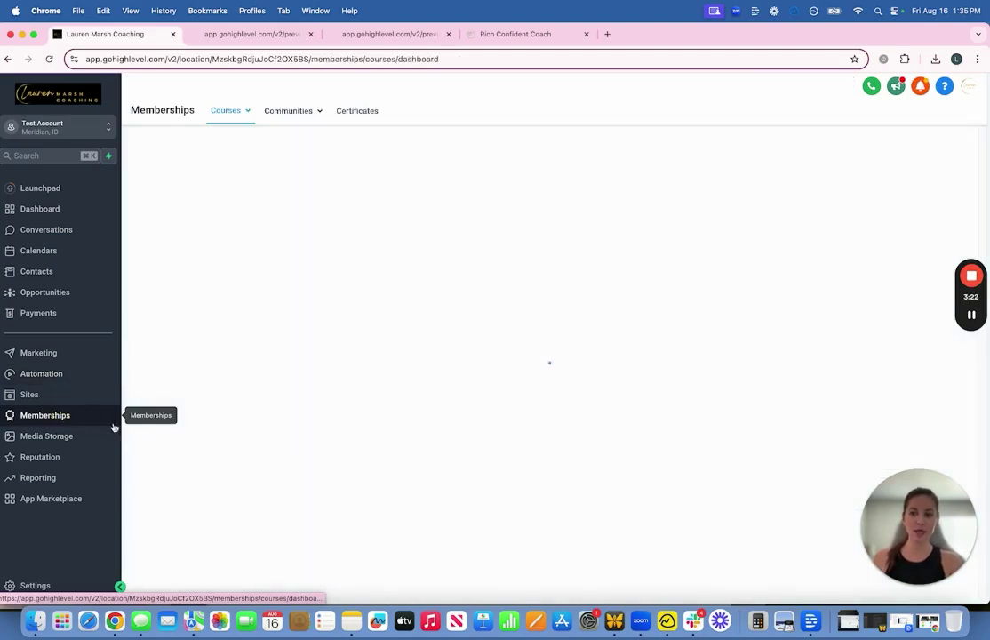
mouse_move(225, 113)
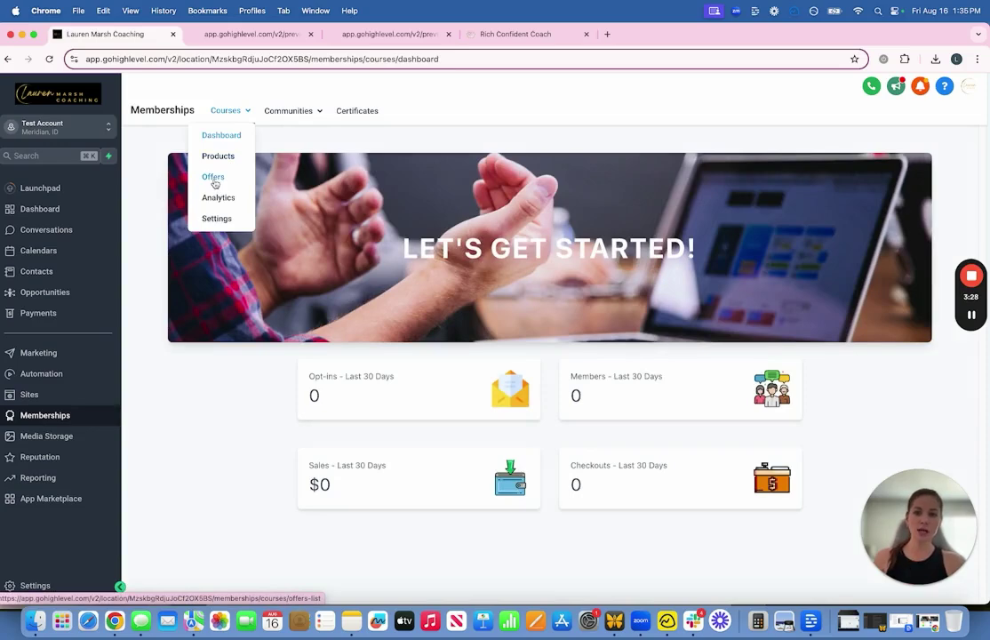
click(218, 156)
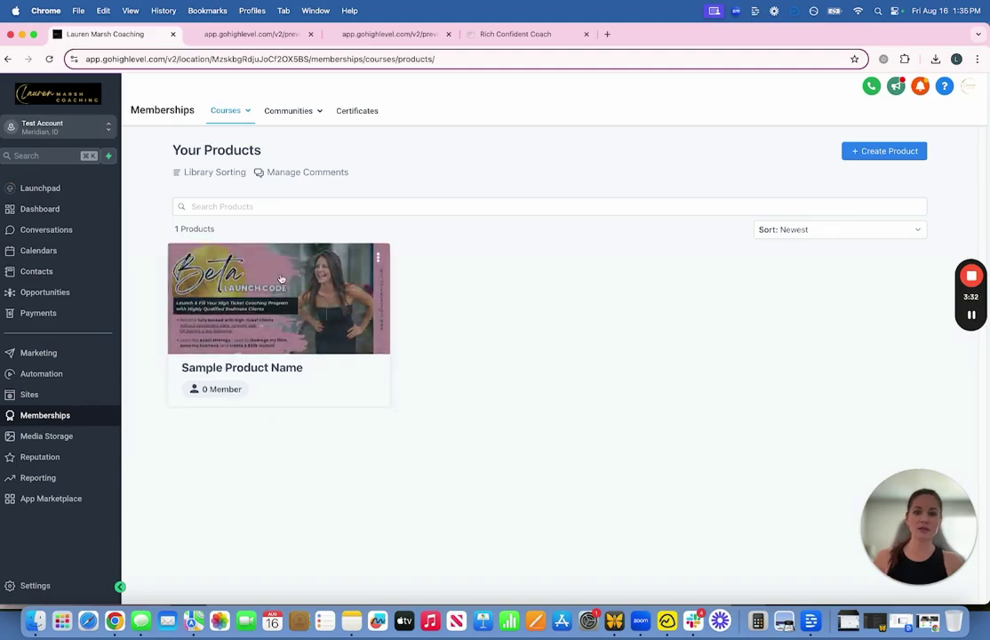
Step: Start a new product from scratch to browse the course templates
click(871, 154)
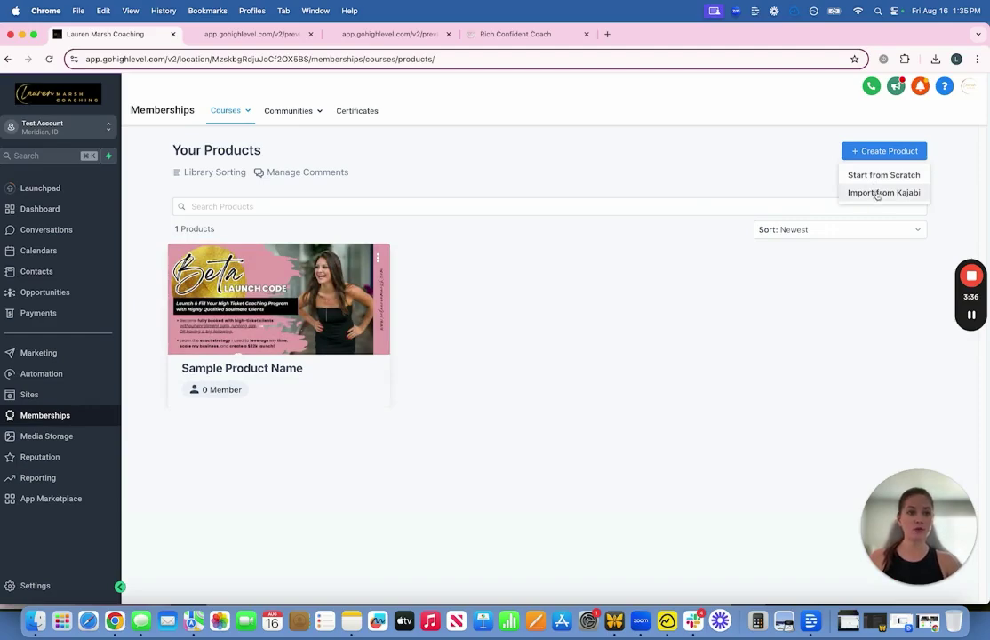
click(875, 174)
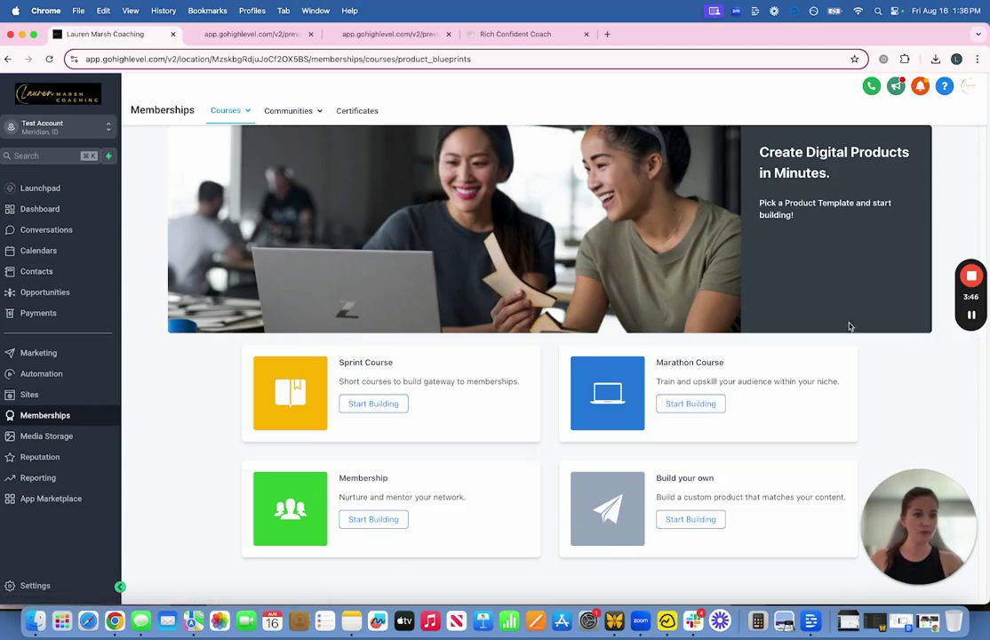
mouse_move(971, 323)
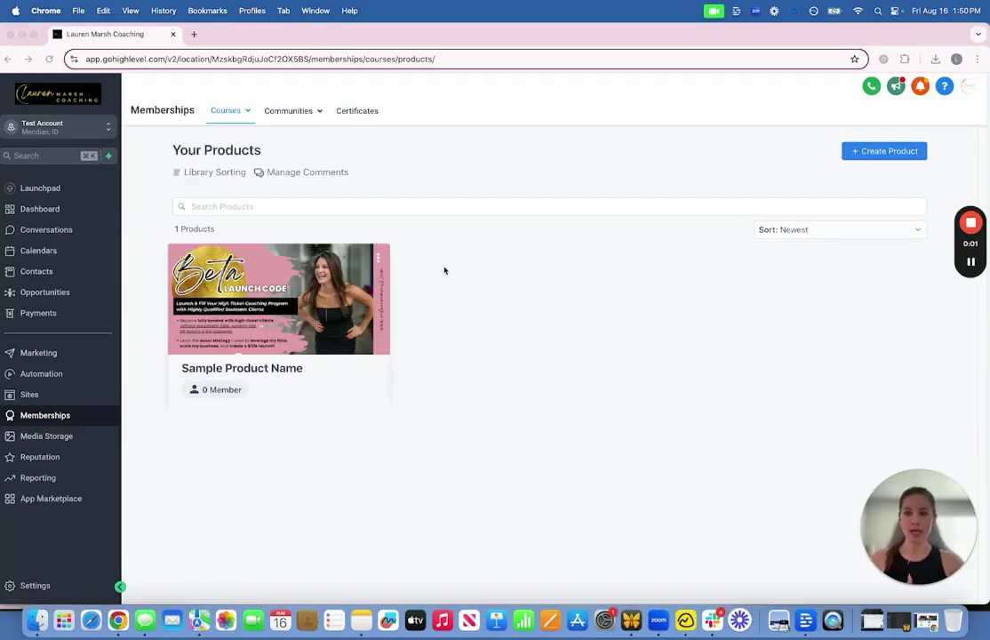
Step: Open the Sample Product Name course and scroll through its modules
click(307, 300)
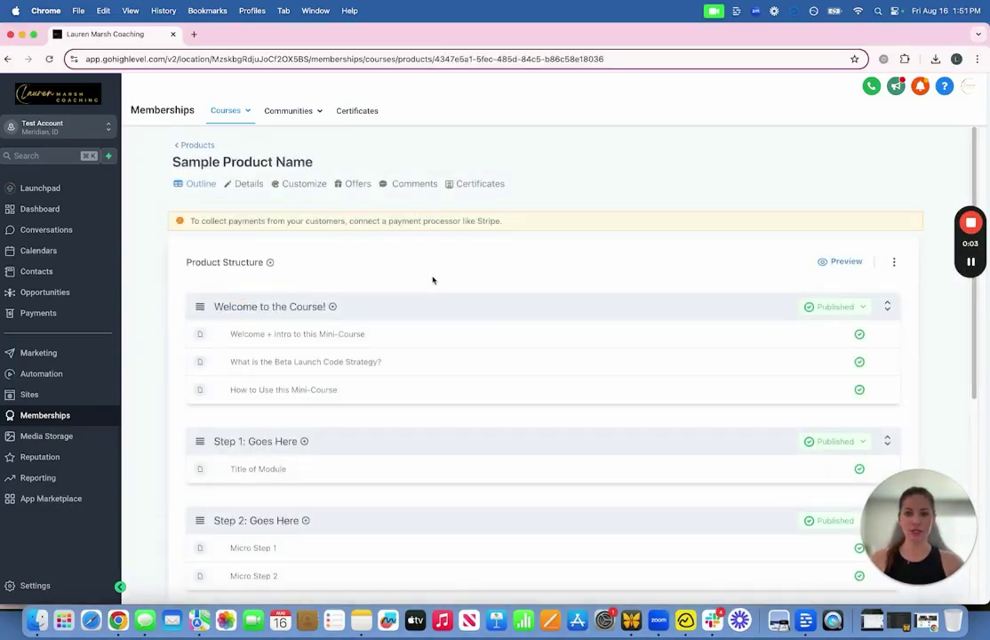
scroll(313, 257, down, 2)
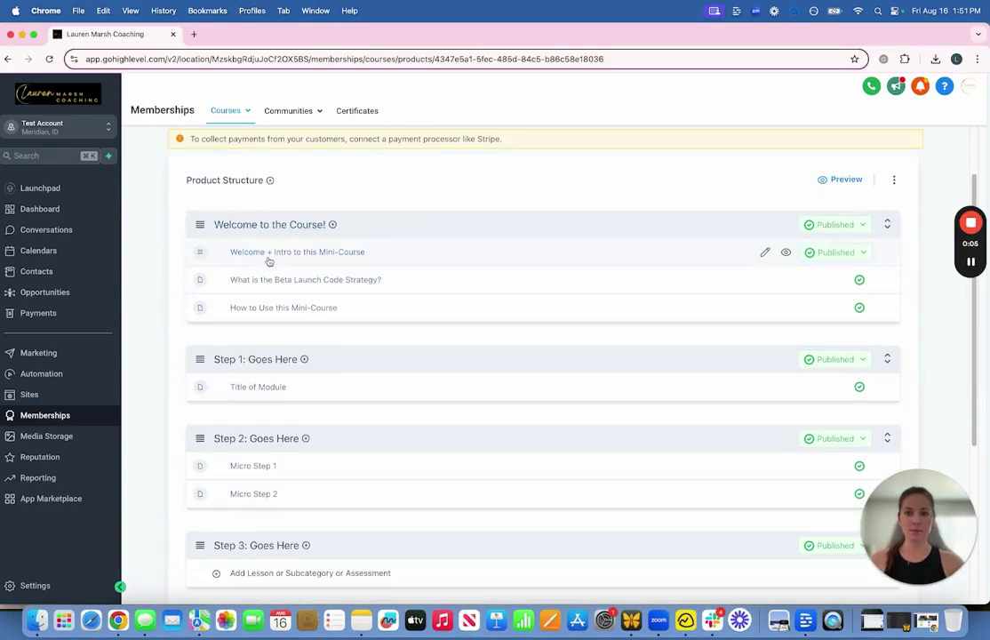
scroll(285, 391, down, 1)
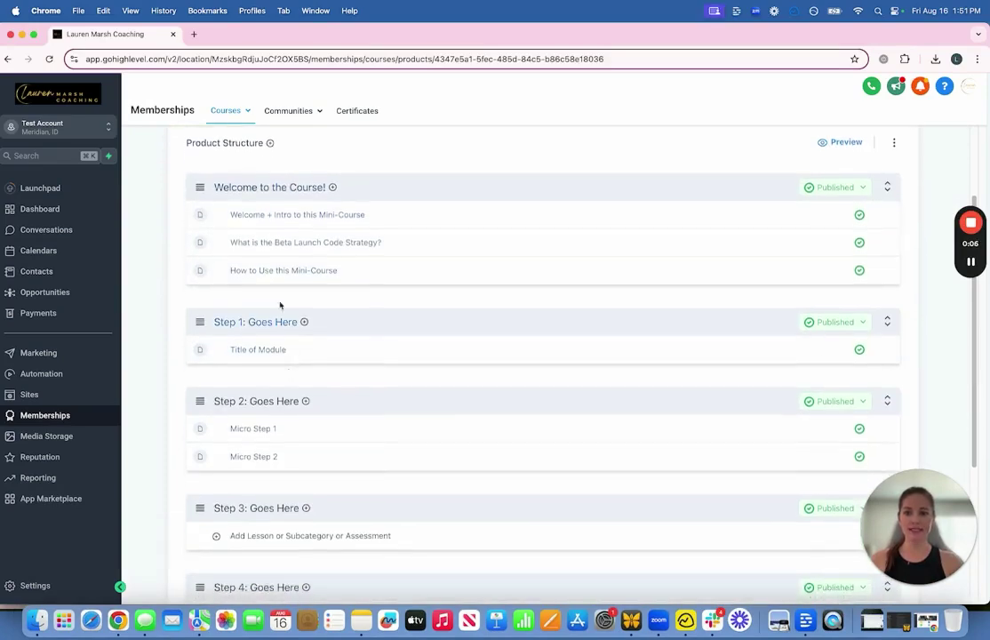
Step: Edit the Welcome + Intro to this Mini-Course lesson and preview it as a student
click(266, 214)
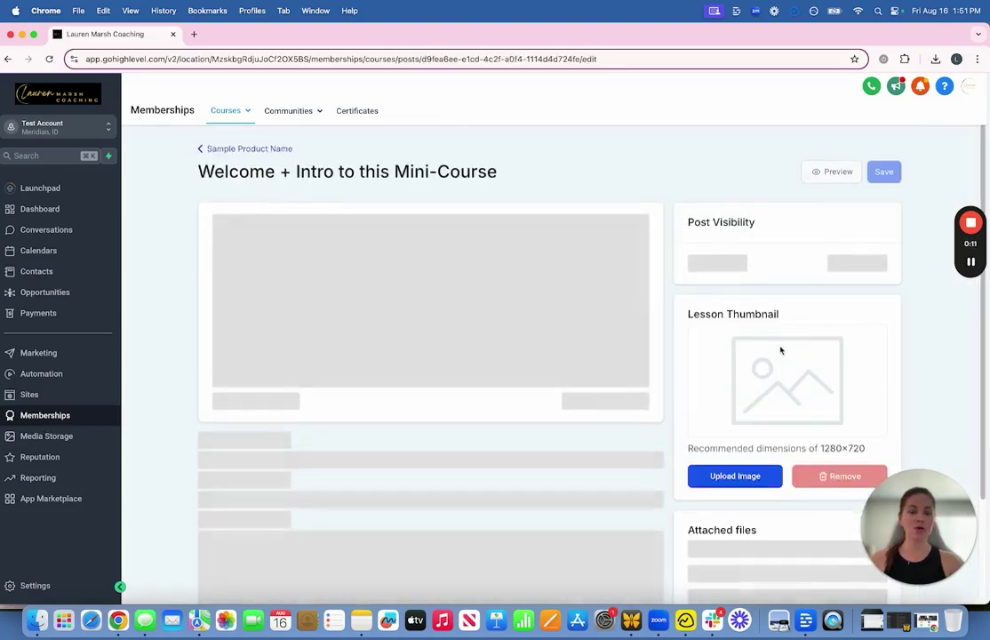
scroll(769, 354, down, 1)
scroll(751, 400, down, 2)
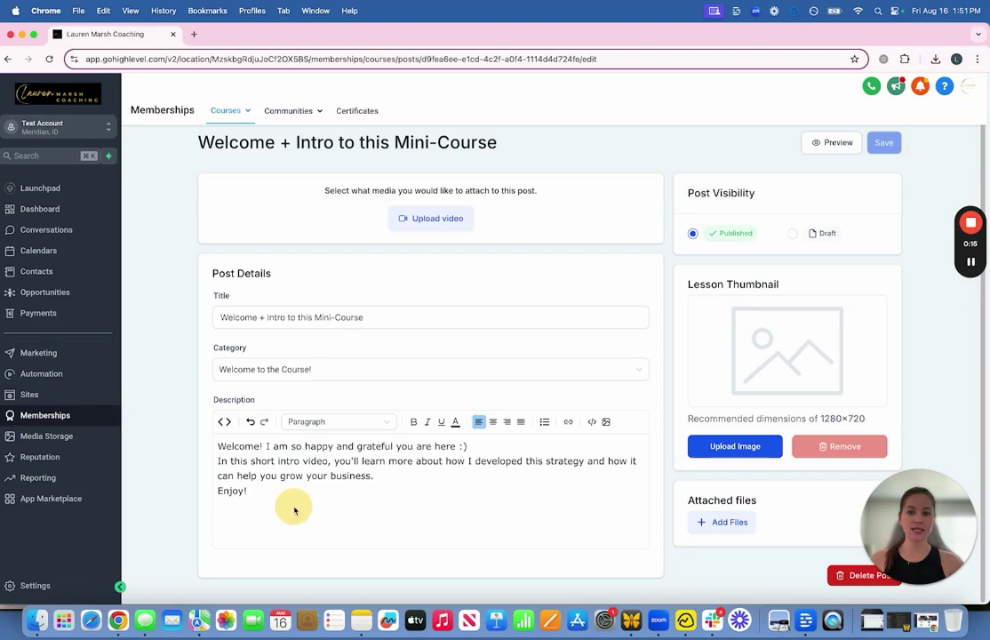
scroll(533, 427, up, 1)
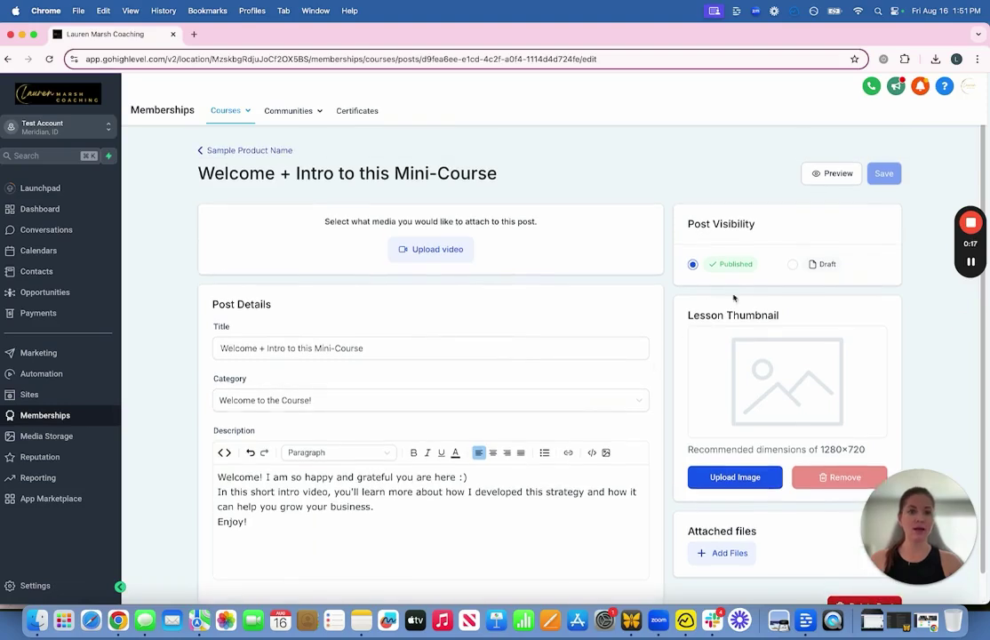
click(830, 175)
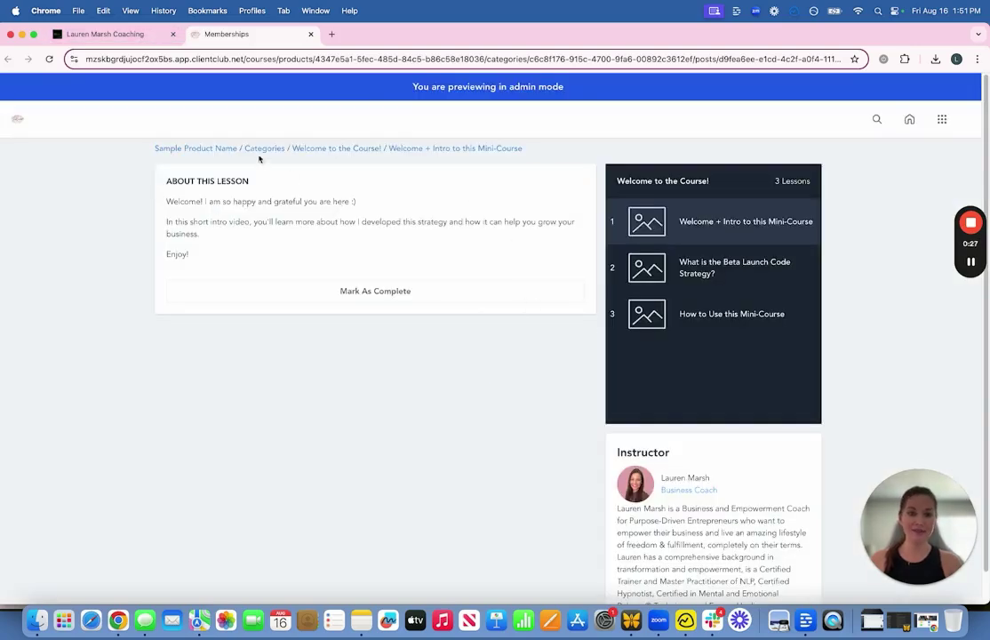
click(98, 34)
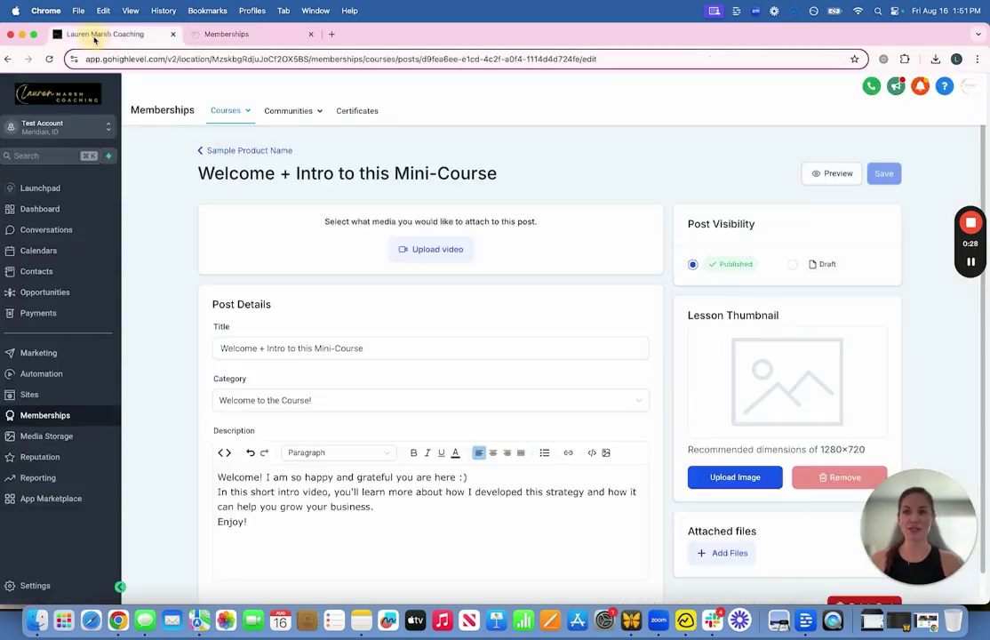
Step: View the course's Customize themes, then go back to the Welcome, Step 1 and Step 2 outline
click(235, 154)
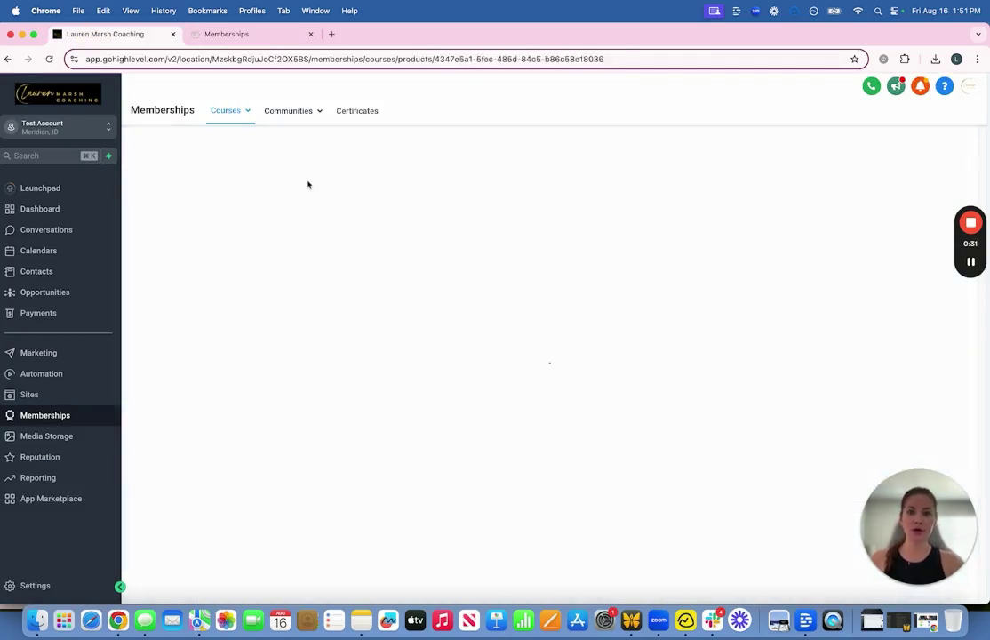
click(289, 184)
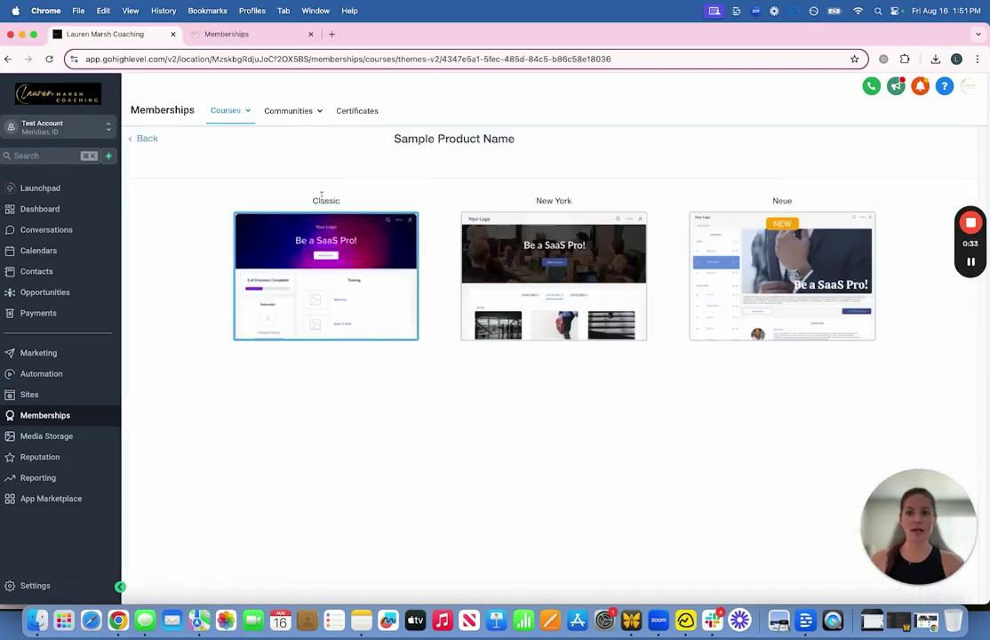
click(144, 139)
mouse_move(242, 116)
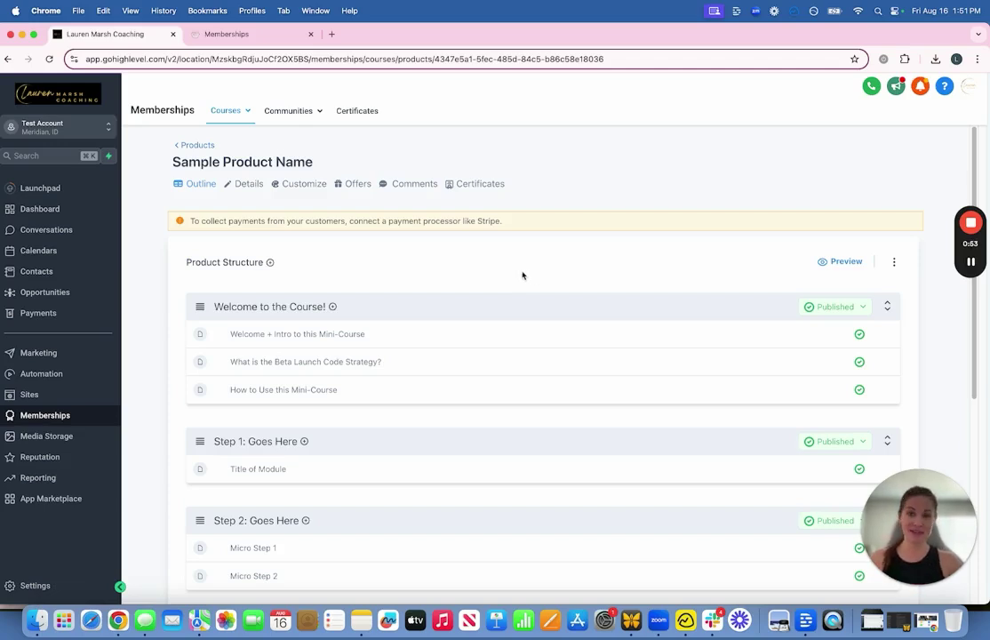
mouse_move(282, 110)
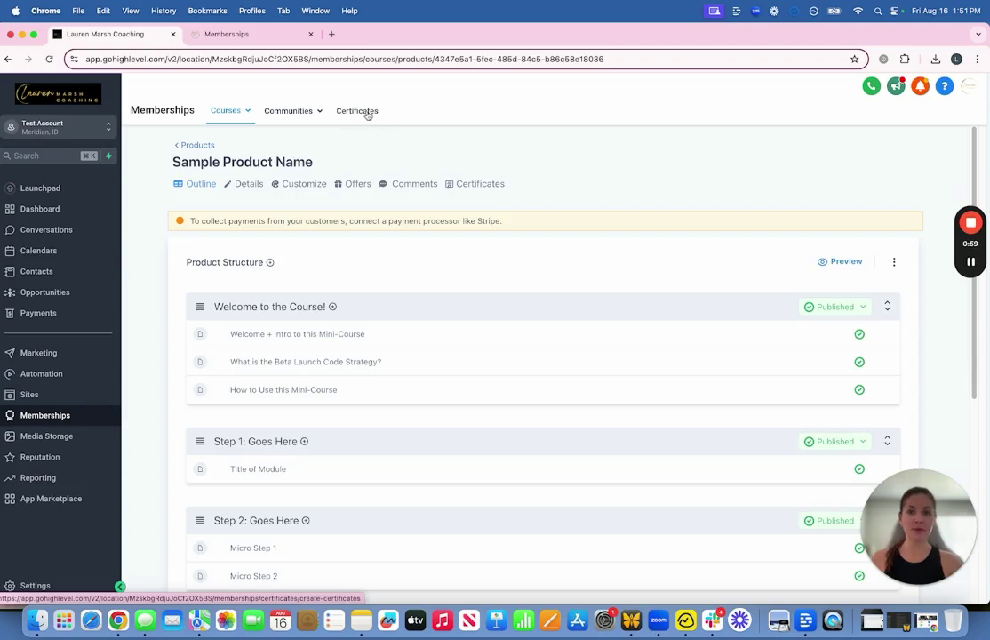
mouse_move(971, 264)
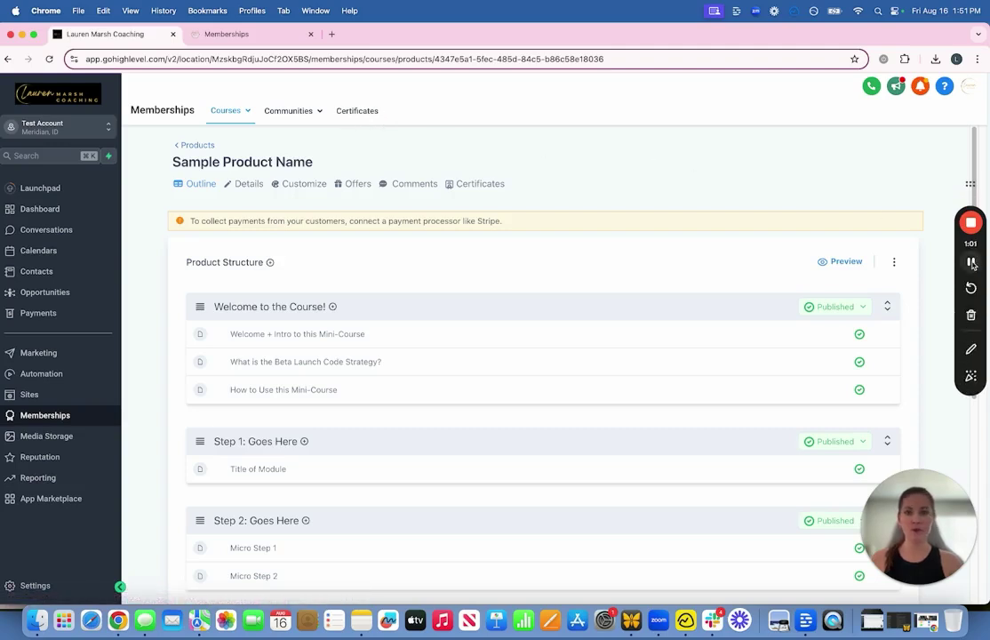